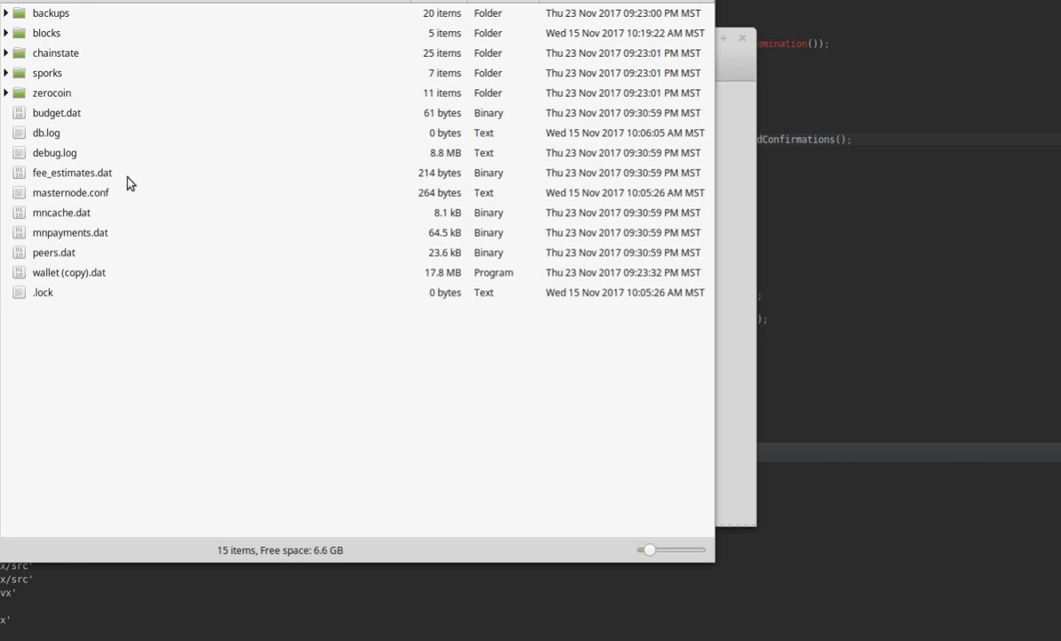
- Look over the wallet (copy).dat, db.log and debug.log files in the wallet data folder
left_click(47, 273)
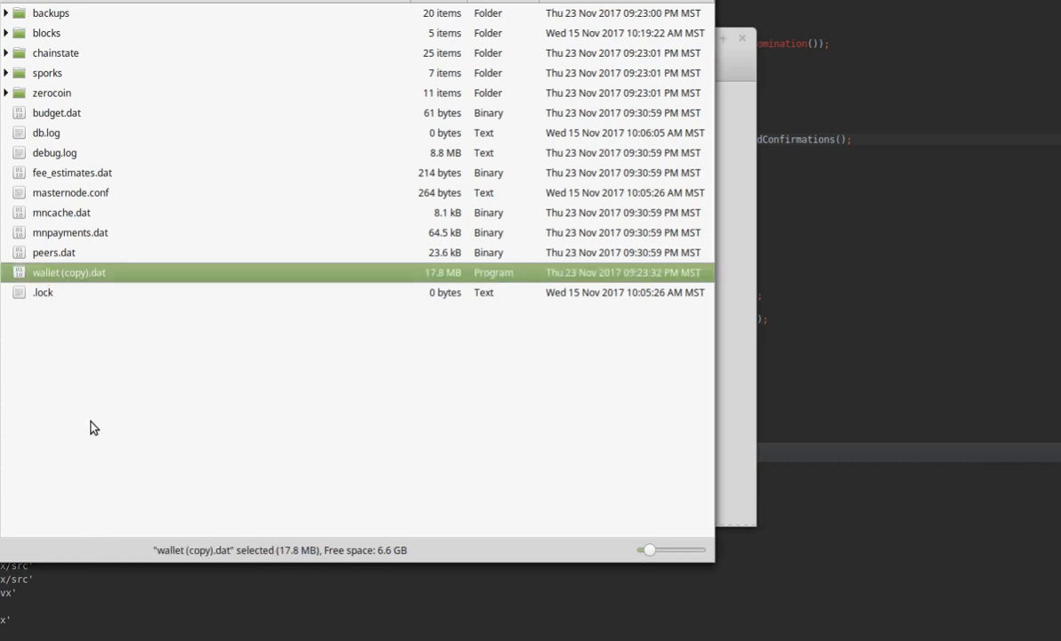
left_click(52, 132)
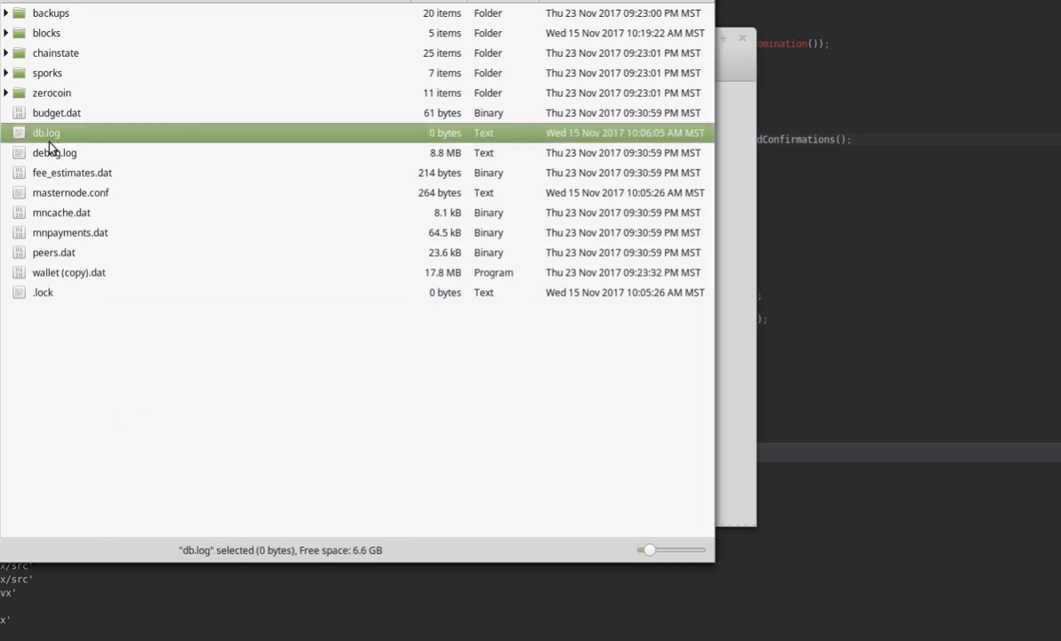
left_click(50, 152)
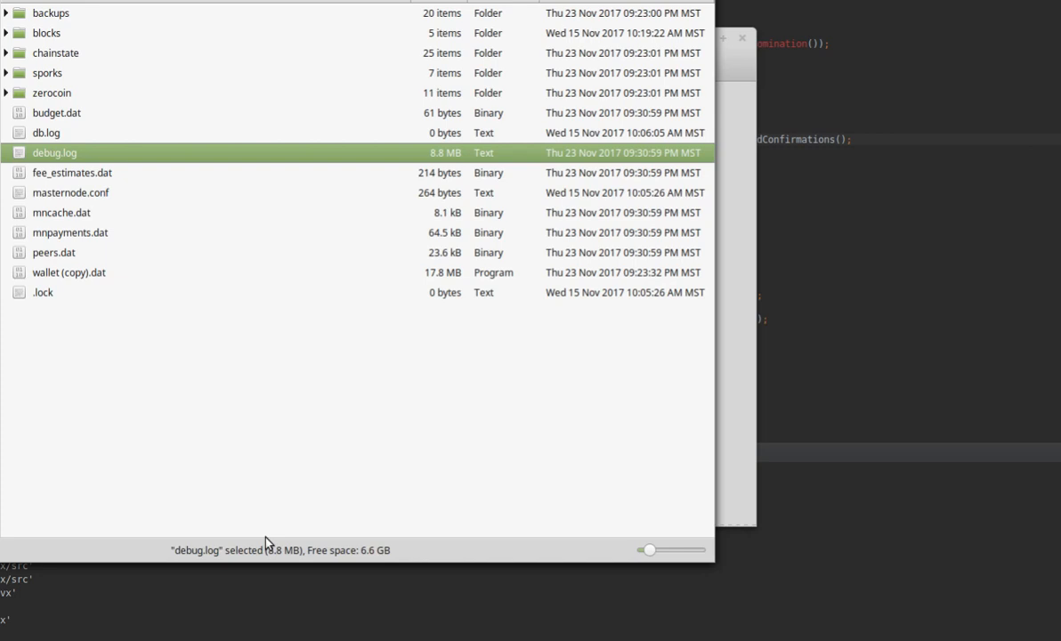
- Expand the backups folder, compare the dated wallet backups with the wallet-autozpivbackup files numbered 0 to 9, and collapse it again
left_click(6, 13)
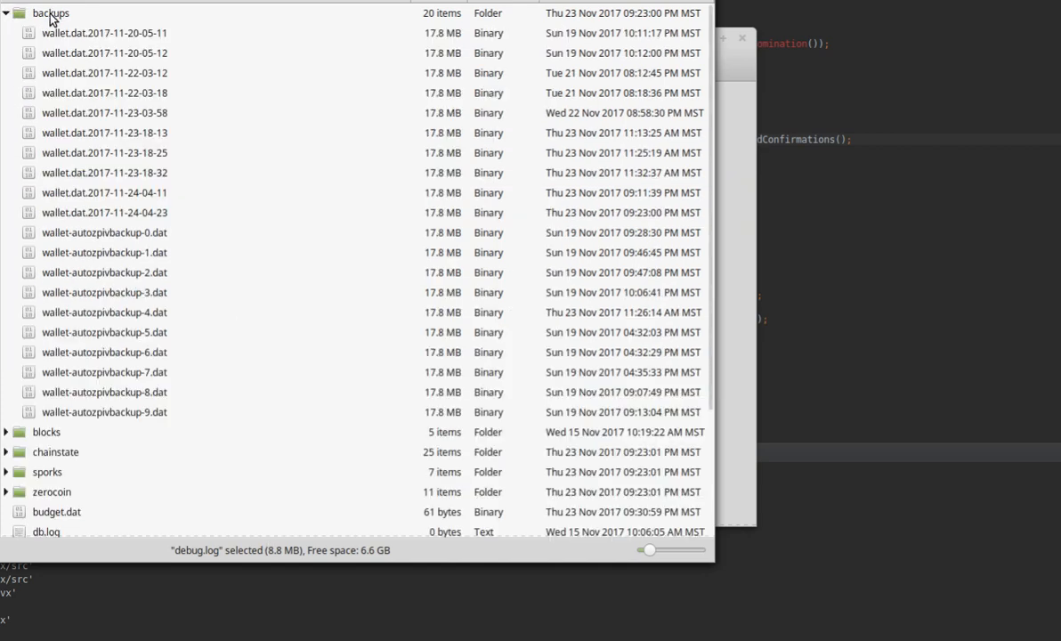
left_click(33, 13)
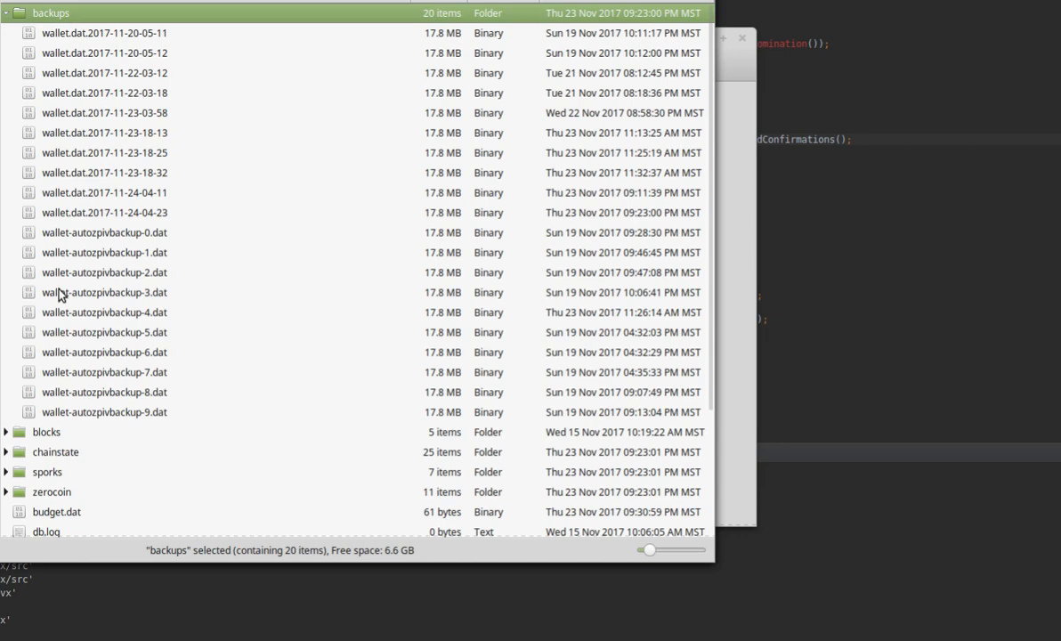
left_click(64, 233)
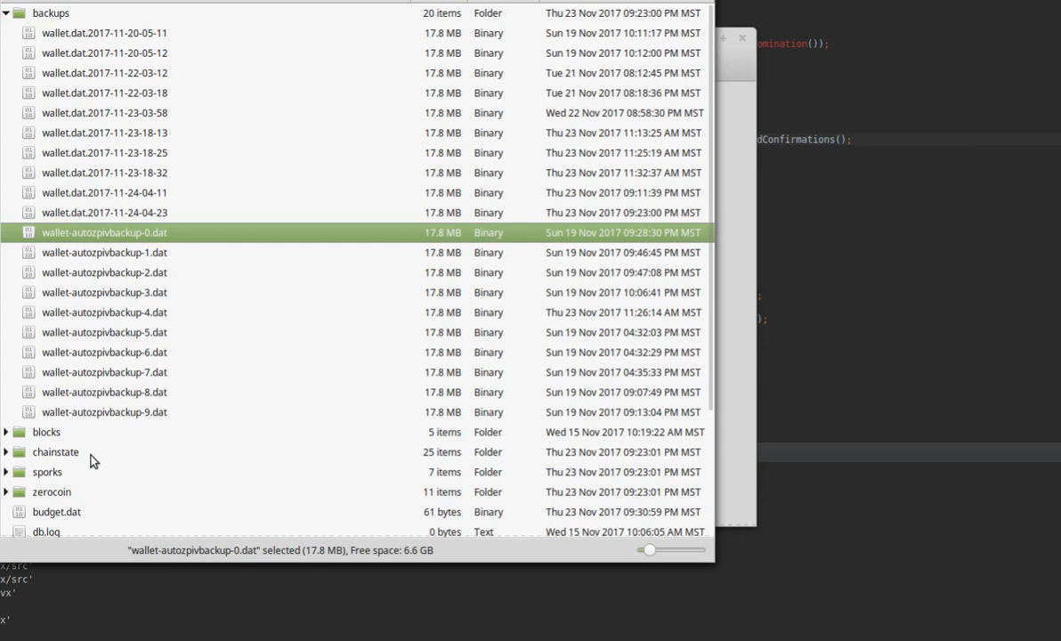
left_click(91, 33)
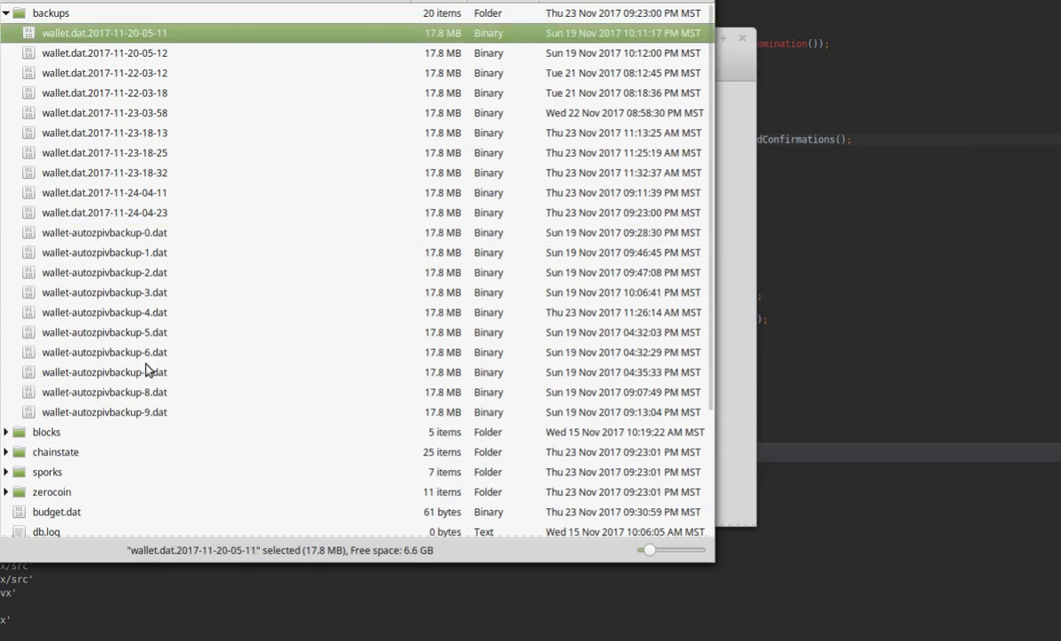
left_click(73, 212)
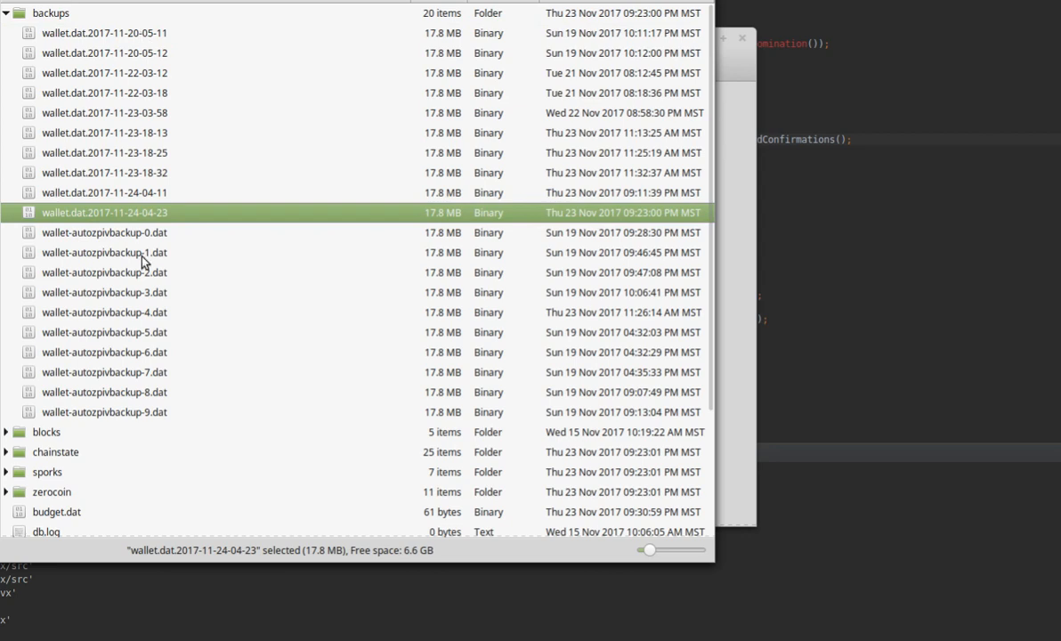
key("Down")
key("Down")
key("Down")
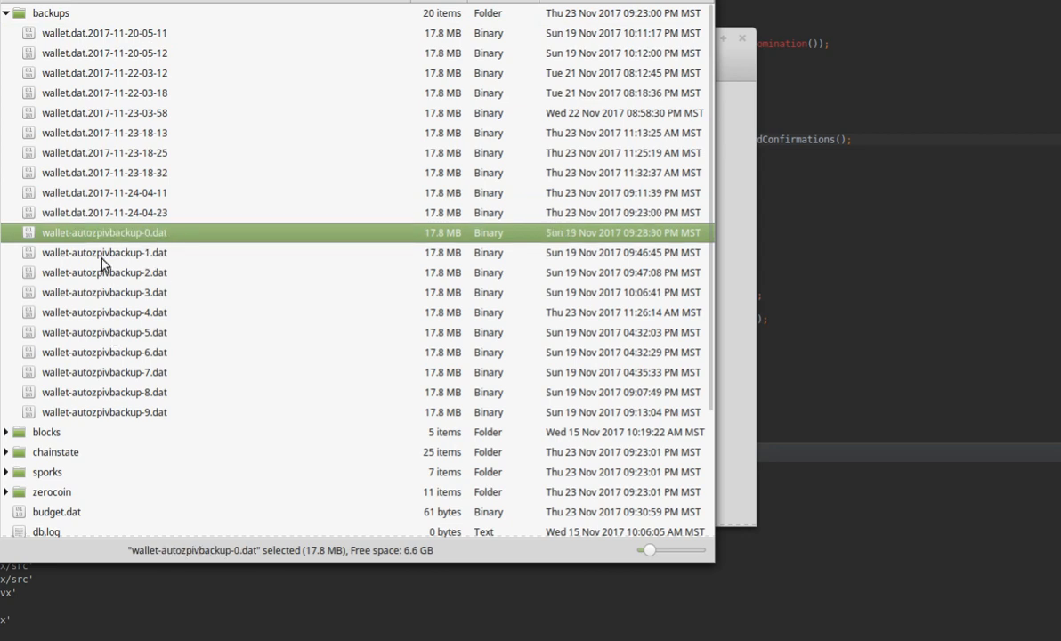
left_click(129, 412)
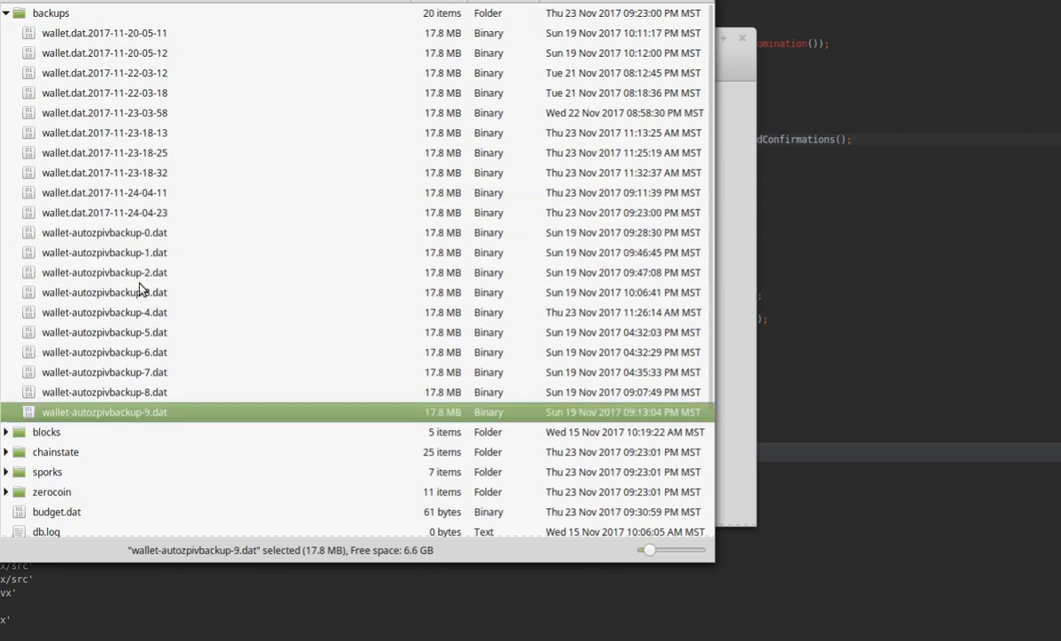
left_click(150, 234)
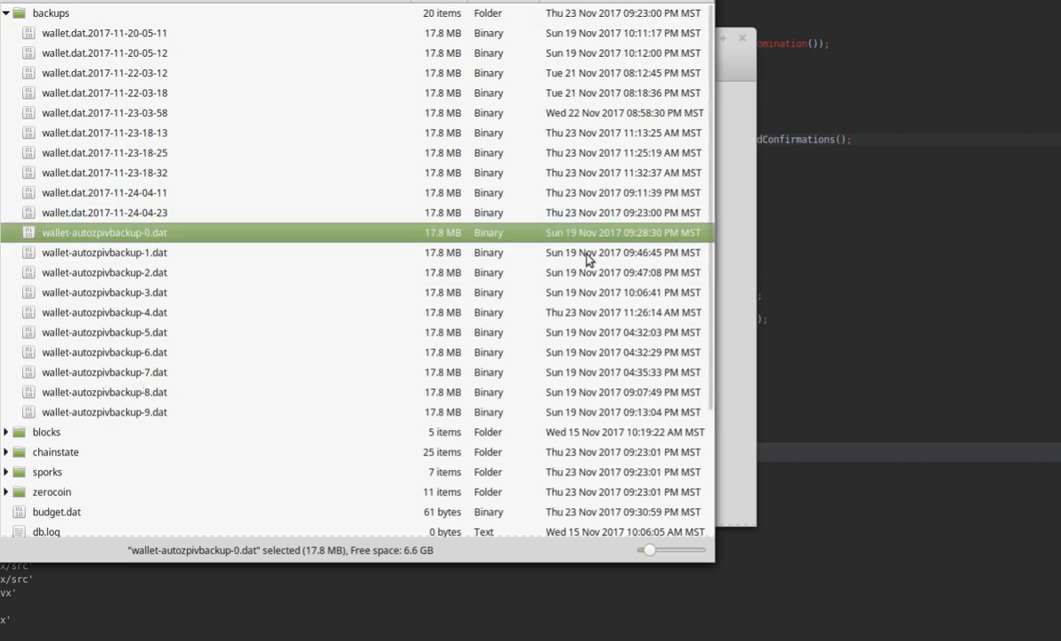
left_click(584, 316)
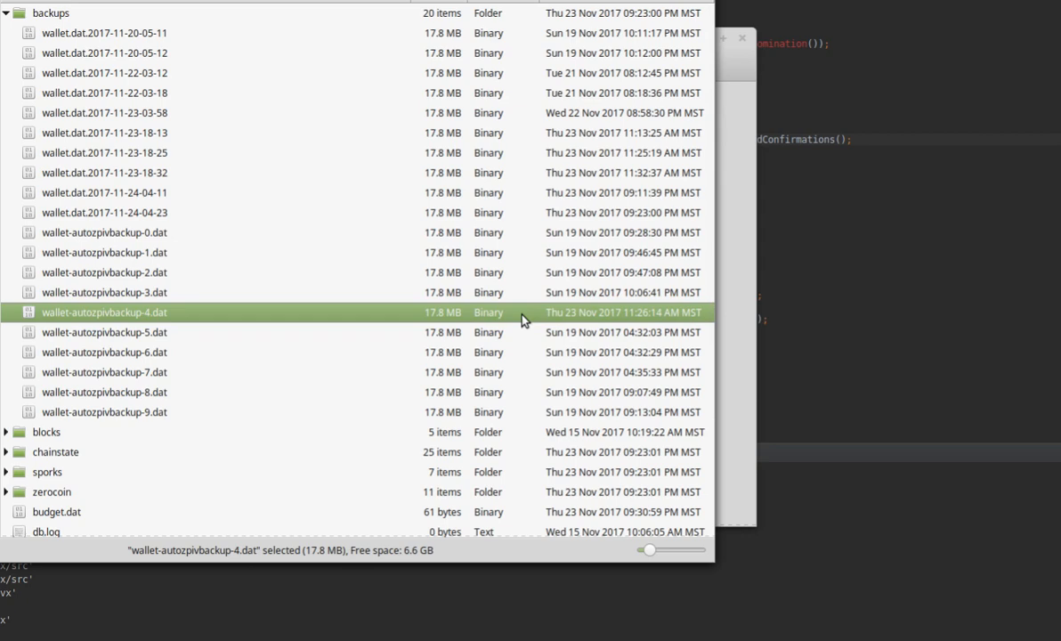
left_click(6, 13)
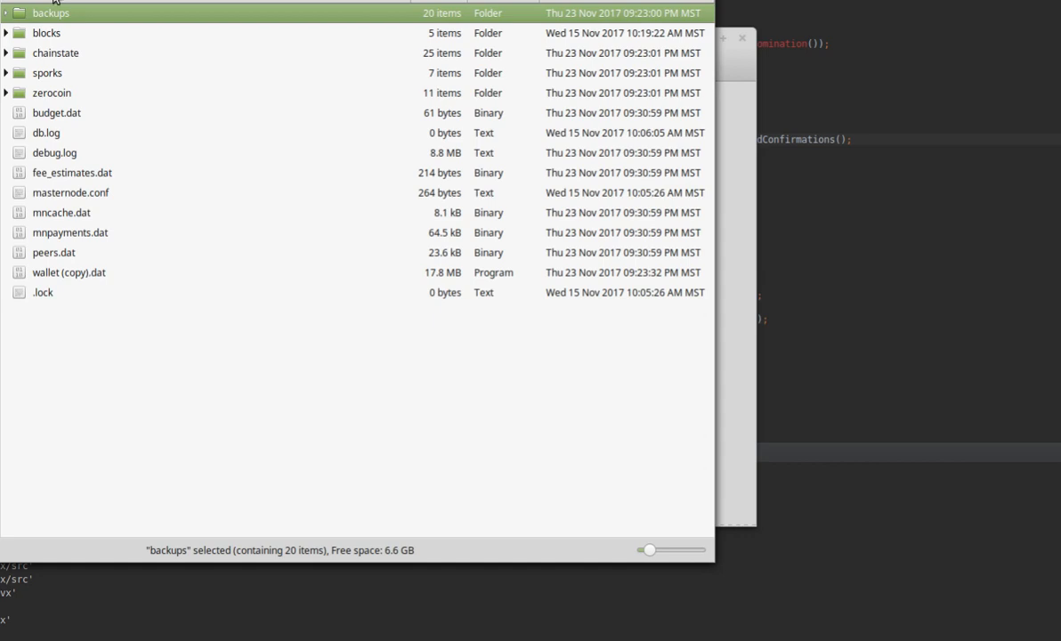
- Bring up the .zip compression options for the backups folder and wallet (copy).dat, and leave without creating the archive
left_click(98, 108)
left_click(79, 16)
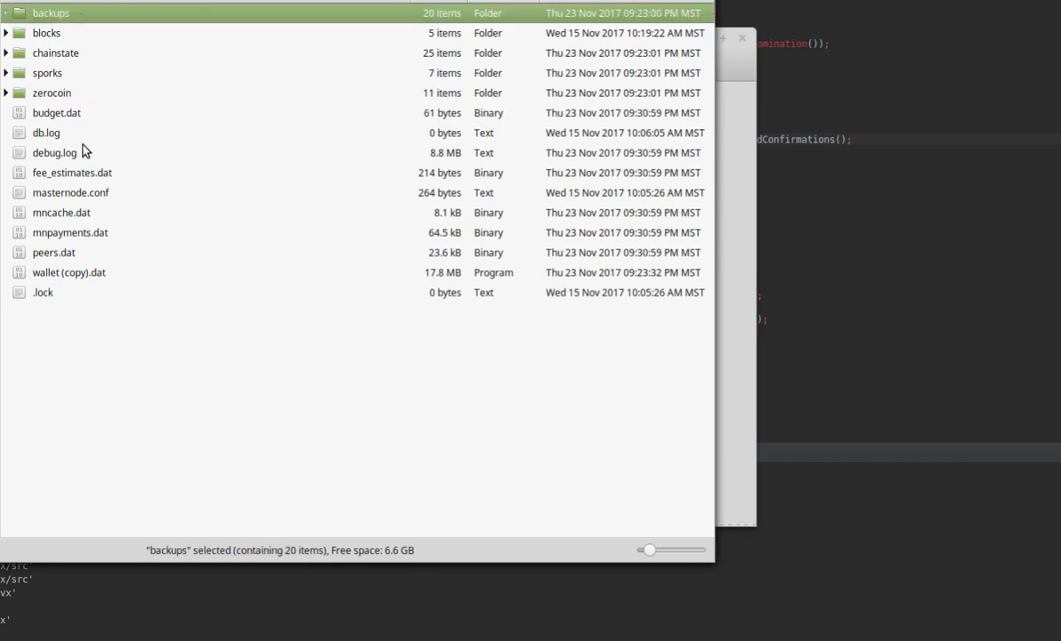
left_click(52, 268, "ctrl")
right_click(154, 276)
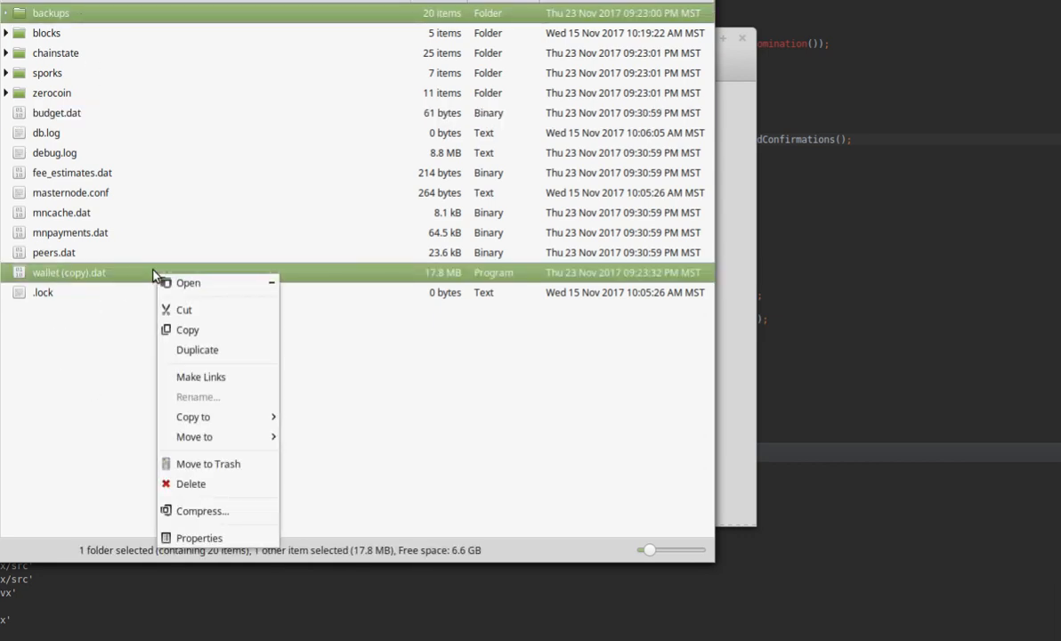
left_click(218, 511)
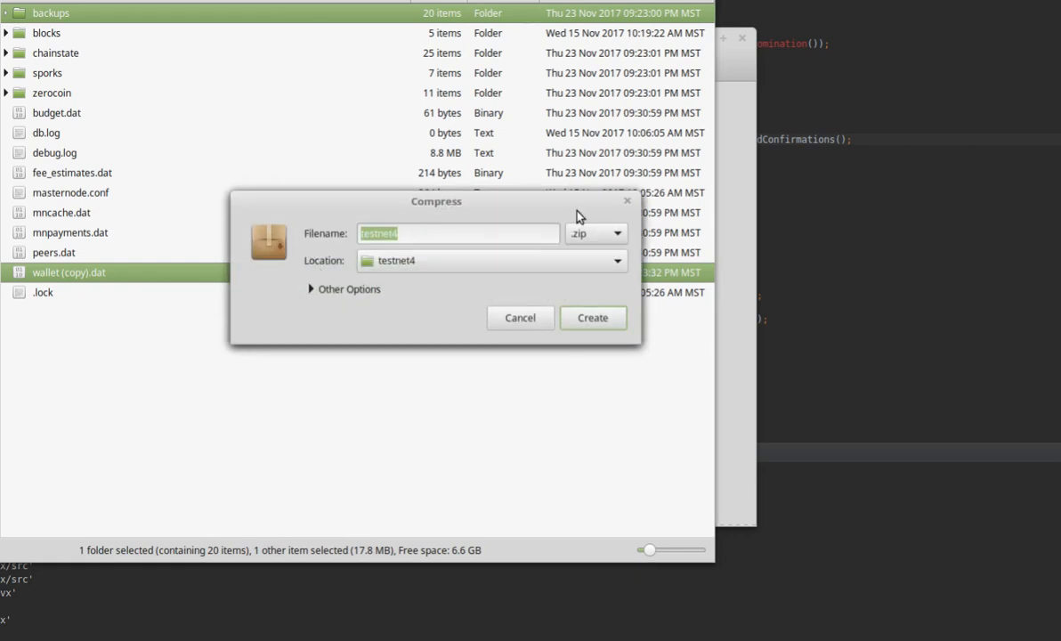
left_click(522, 322)
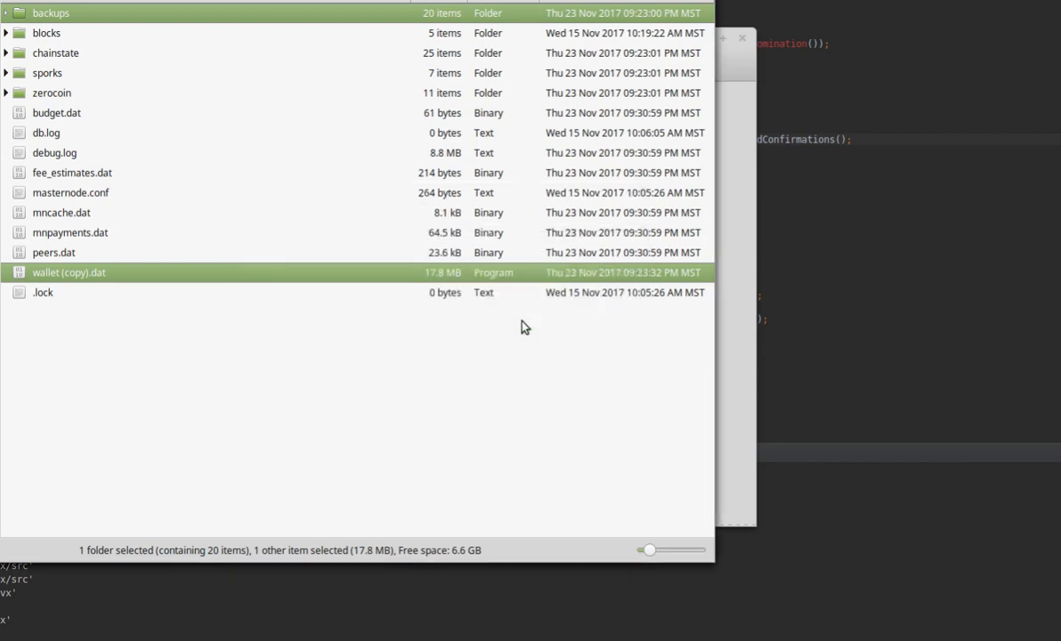
- Switch to the PIVX Core wallet and open its RPC console, moving the Tools window fully into view
left_click(504, 421)
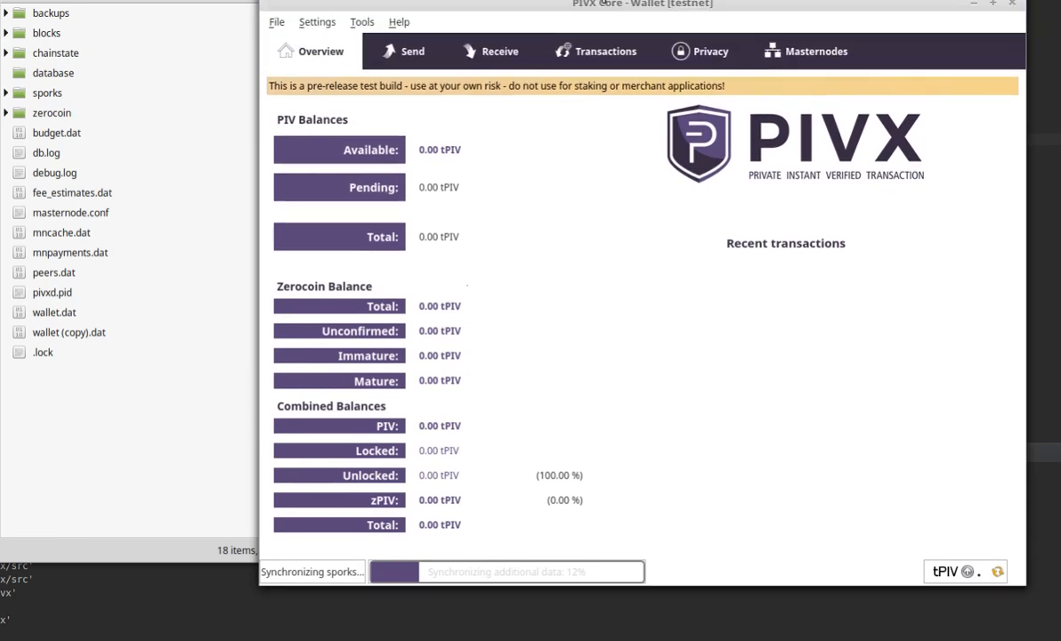
left_click(361, 23)
left_click(377, 61)
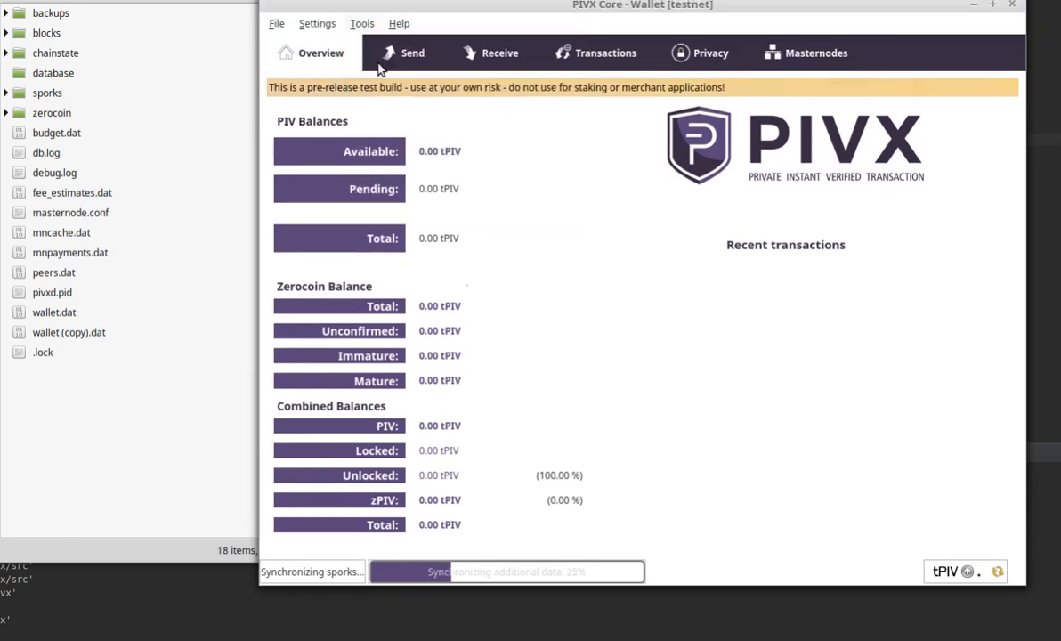
left_click_drag(71, 0, 370, 46)
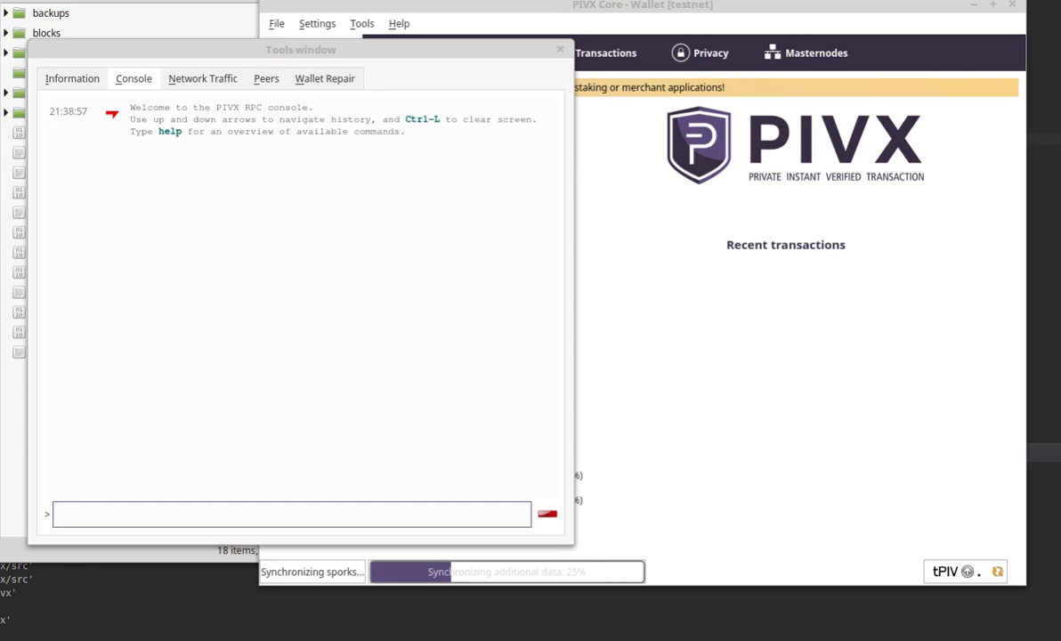
- Enter the importzerocoins command in the console without running it
left_click(194, 516)
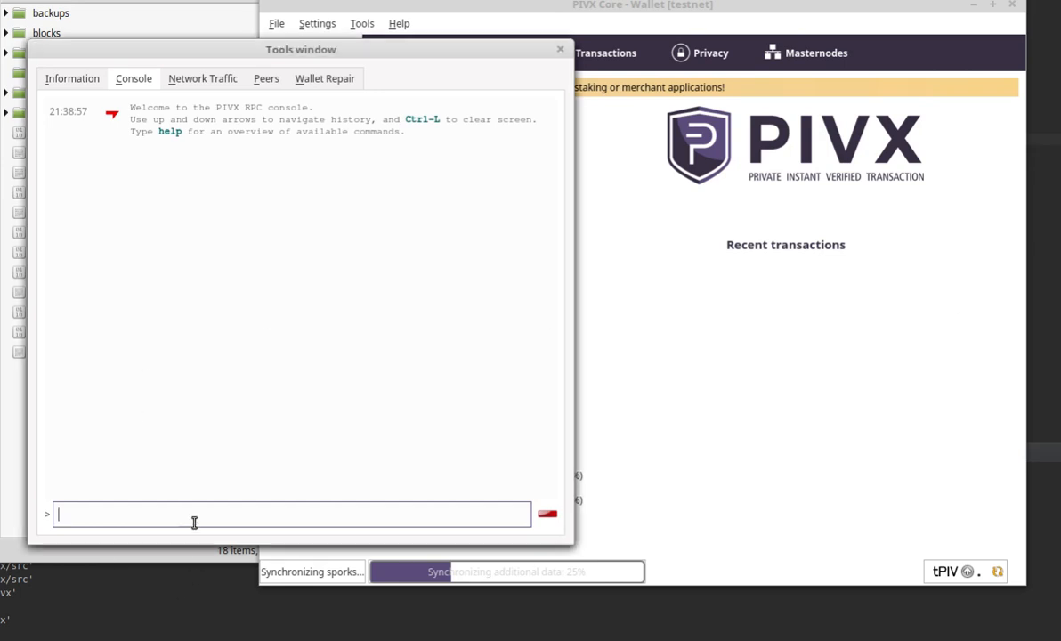
type("import")
key("Down")
key("Down")
key("Down")
key("Down")
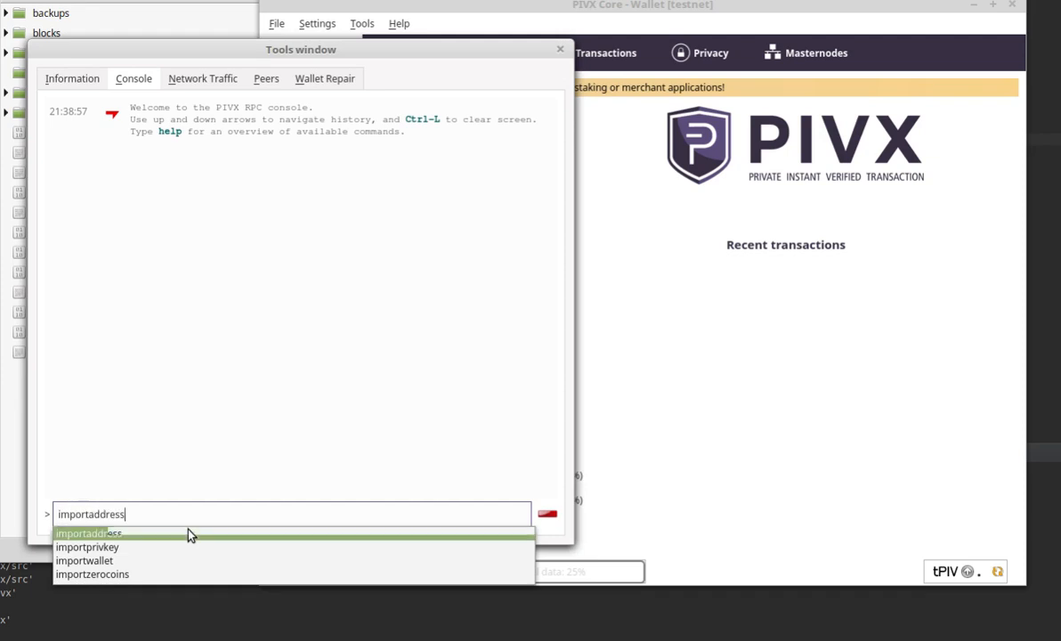
key("Return")
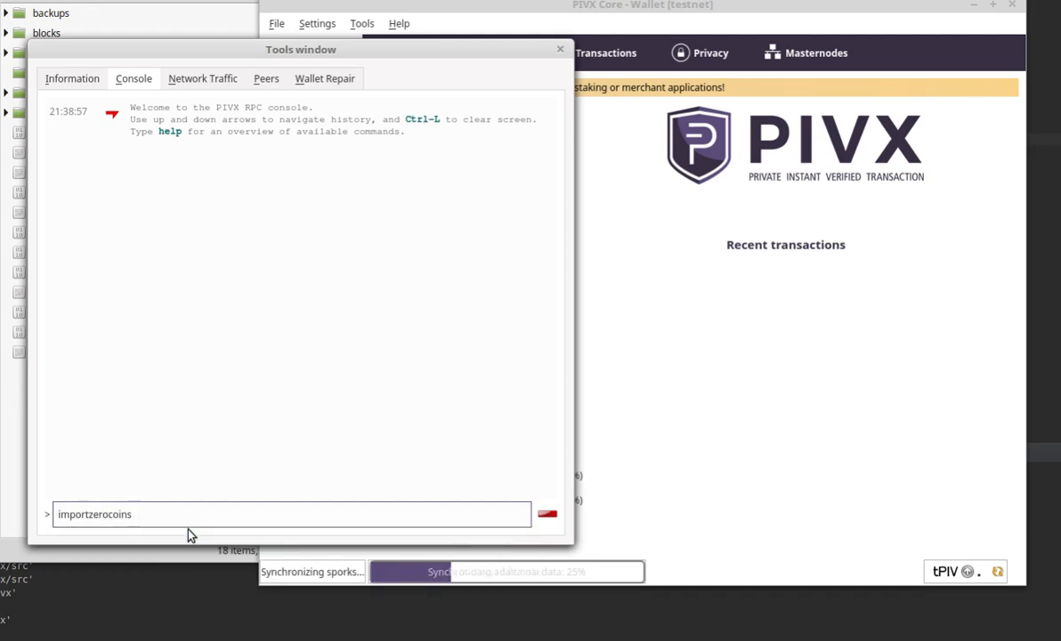
- Append the copied zerocoin private mint data as the command's argument, enclosed in square brackets and single quotes
type("'[")
key("ctrl+v")
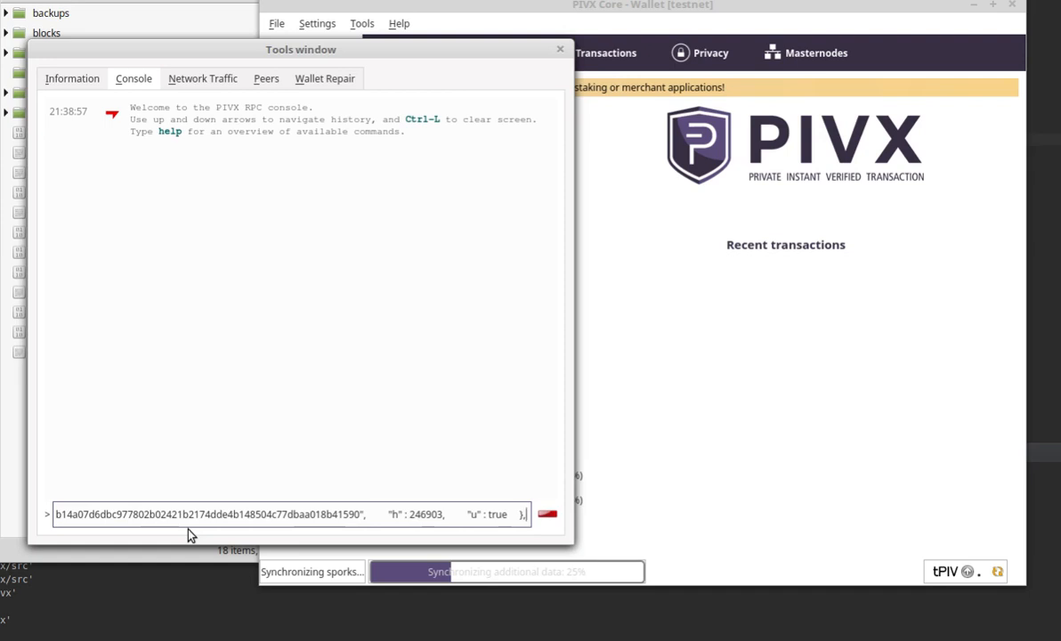
type("]'")
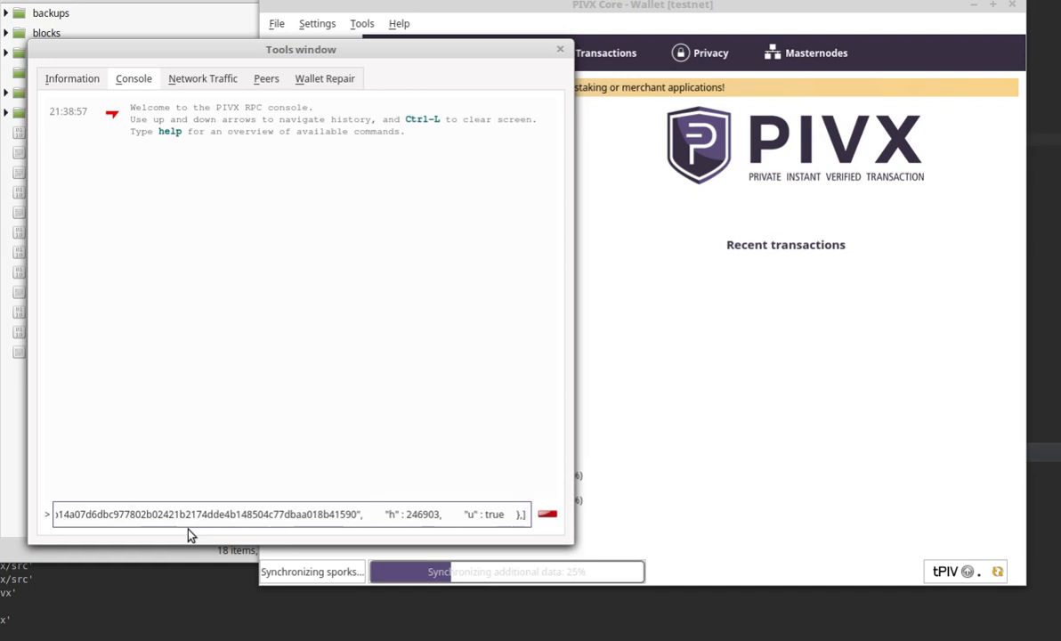
- Change the "u" value in the zerocoin import data to false
key("Left")
key("Left")
key("Left")
key("Left")
key("Left")
key("Left")
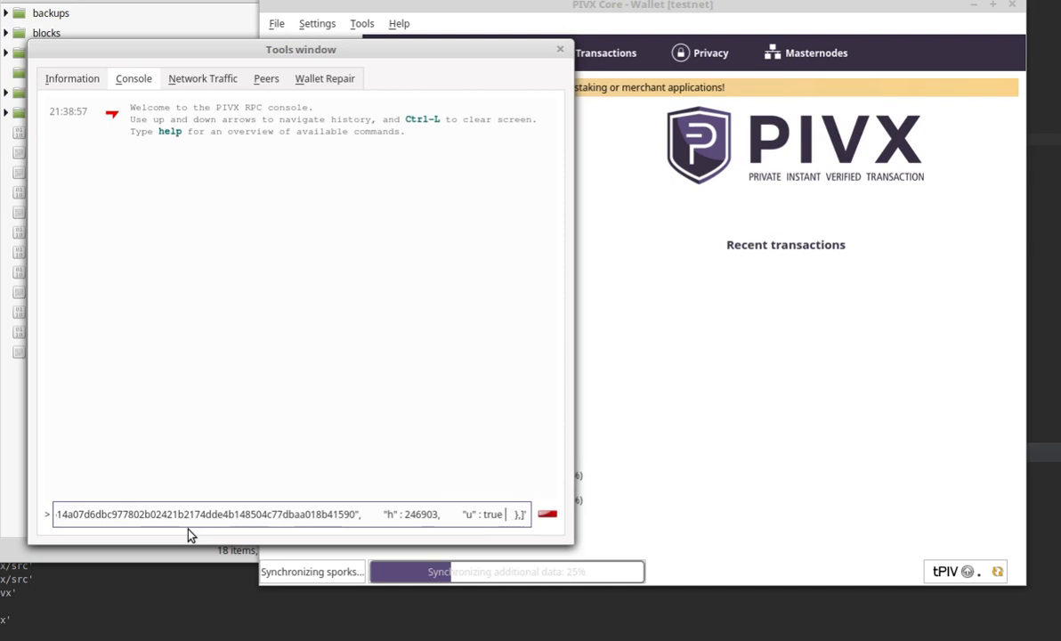
double_click(493, 515)
type("false")
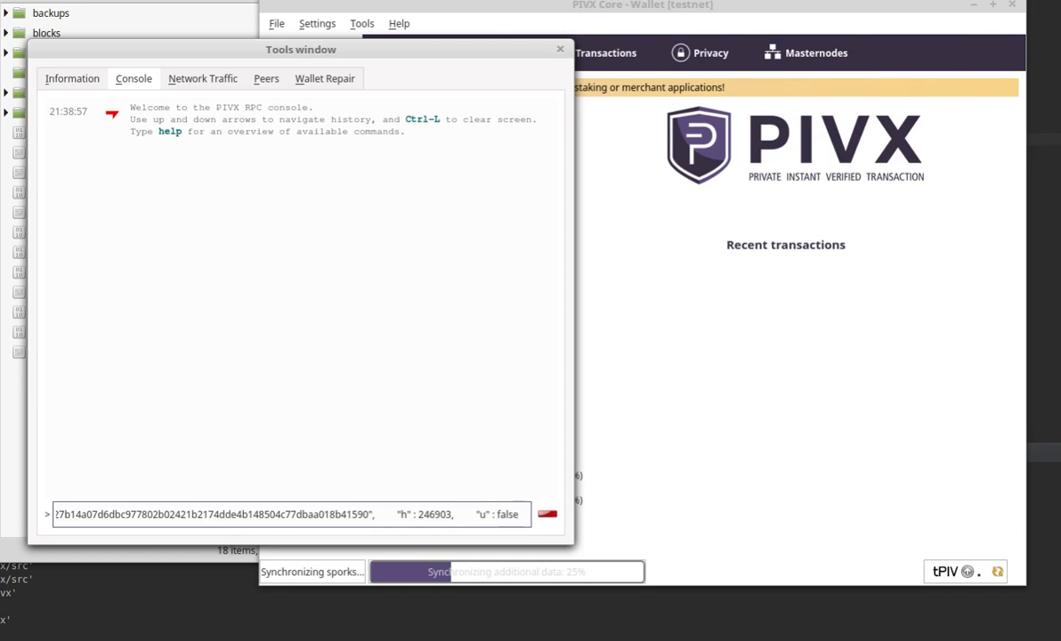
- Highlight the "u" value in the import data and examine the zerocoin balance and denomination statistics in the wallet's privacy view
double_click(508, 514)
left_click(512, 514)
double_click(509, 514)
double_click(504, 514)
left_click(696, 61)
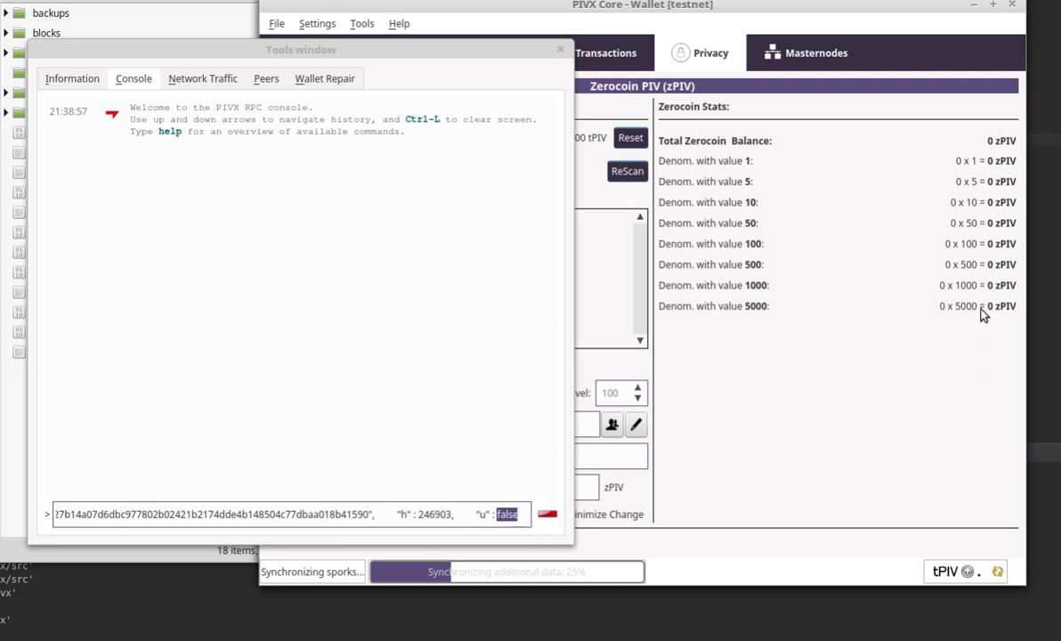
mouse_move(983, 313)
- Set the "u" value in the import data to true and delete the trailing comma after the closing brace
left_click(519, 533)
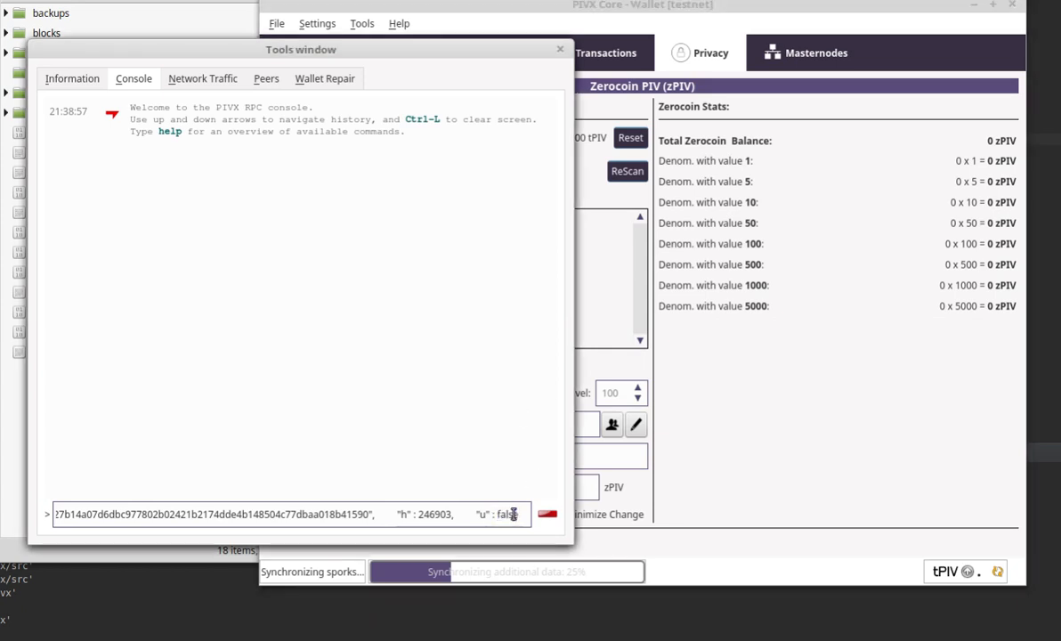
type("true")
left_click_drag(490, 514, 552, 518)
left_click(522, 516)
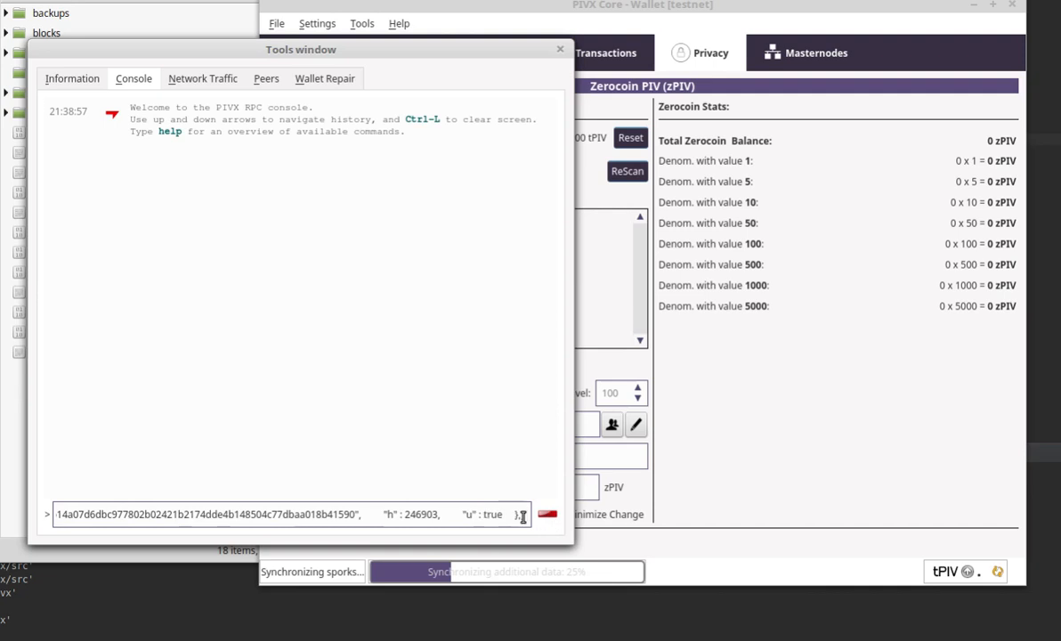
key("BackSpace")
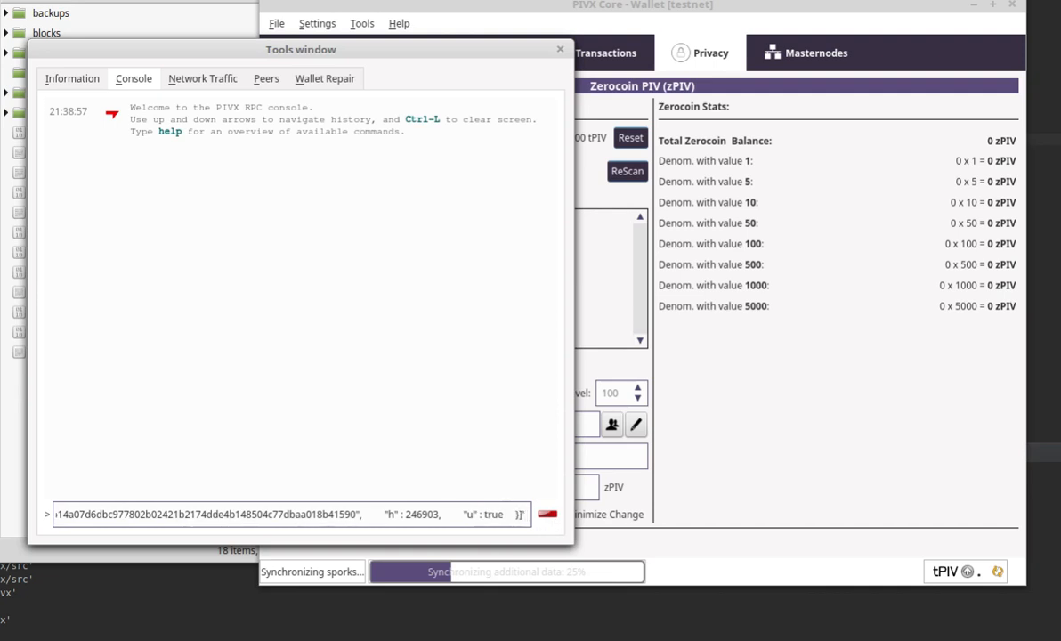
- Check the opening quote of the importzerocoins command, run the import, and highlight the "added" entry in its output
left_click_drag(313, 516, 36, 515)
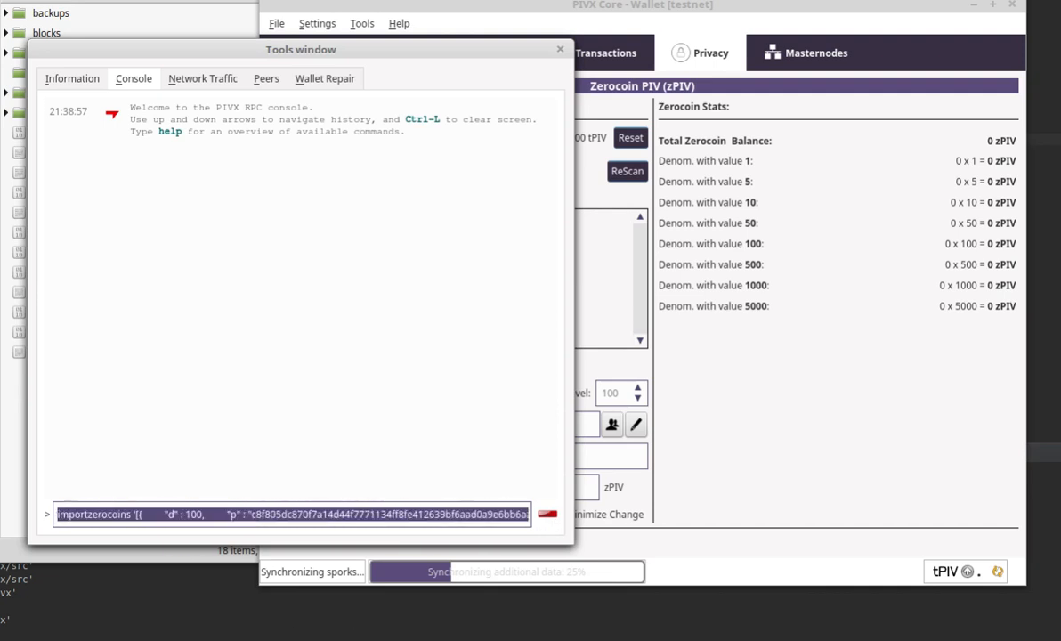
left_click(156, 510)
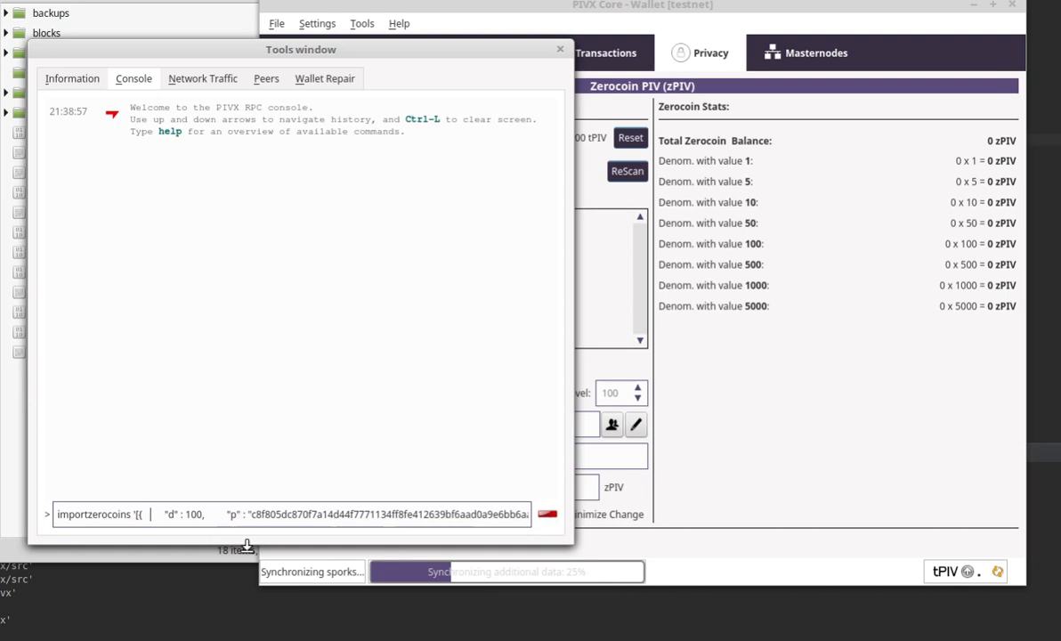
key("Left")
key("Left")
key("Left")
key("Left")
key("BackSpace")
type("'")
key("Return")
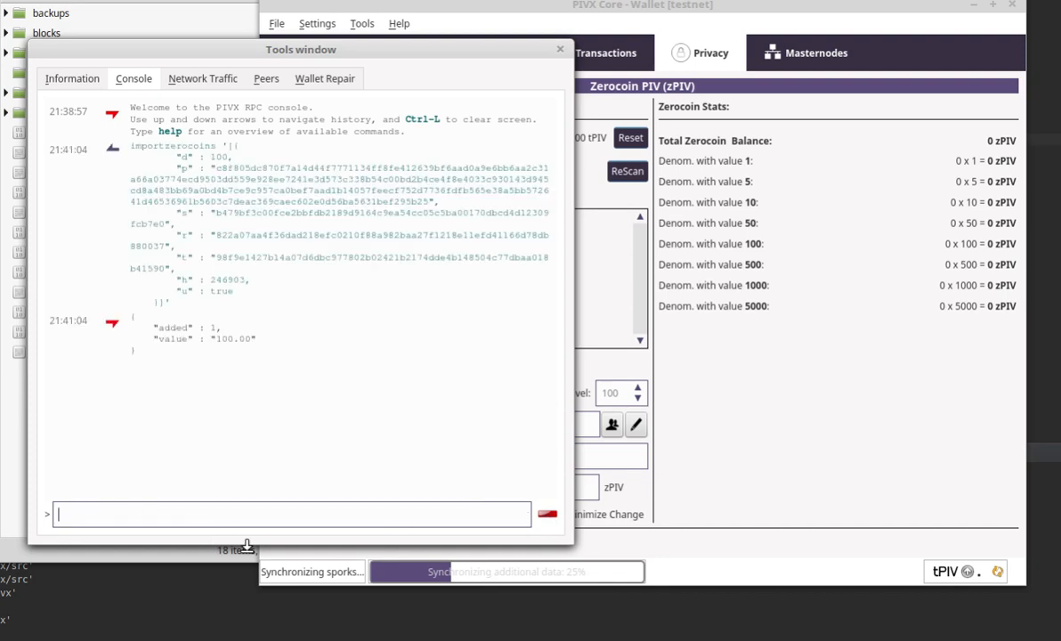
left_click_drag(131, 326, 218, 329)
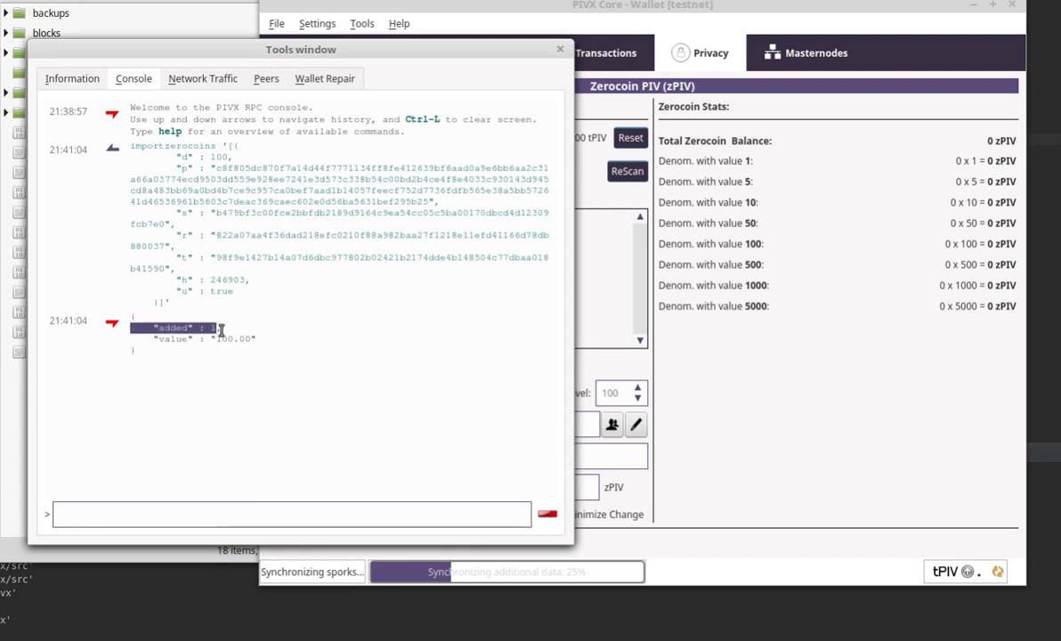
- Move the Tools window clear of the zerocoin actions and check the zPiv Control list for spendable coins
left_click(233, 336)
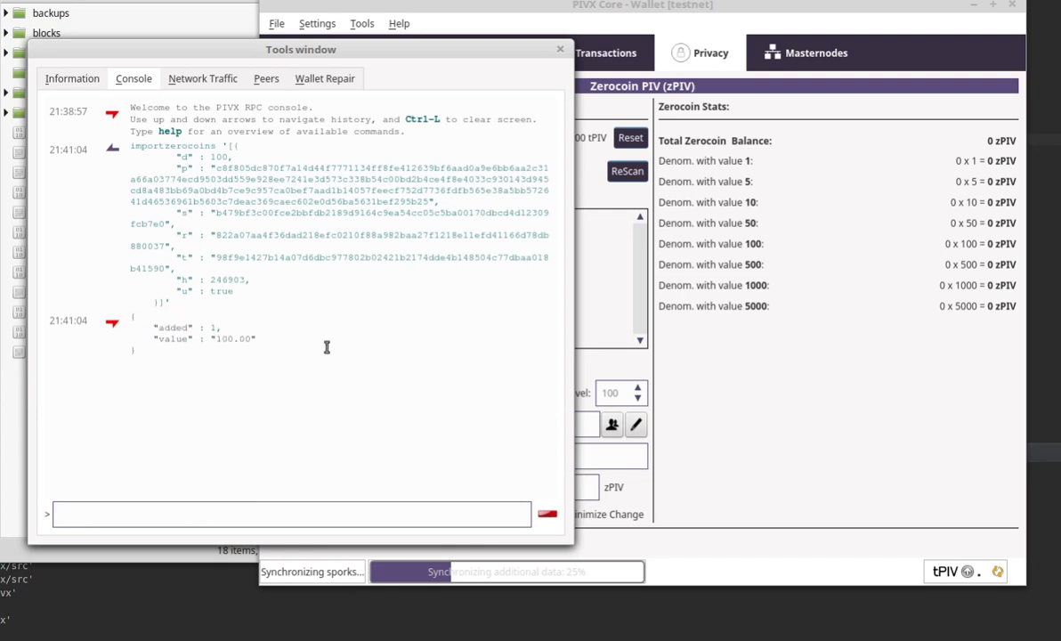
left_click(803, 11)
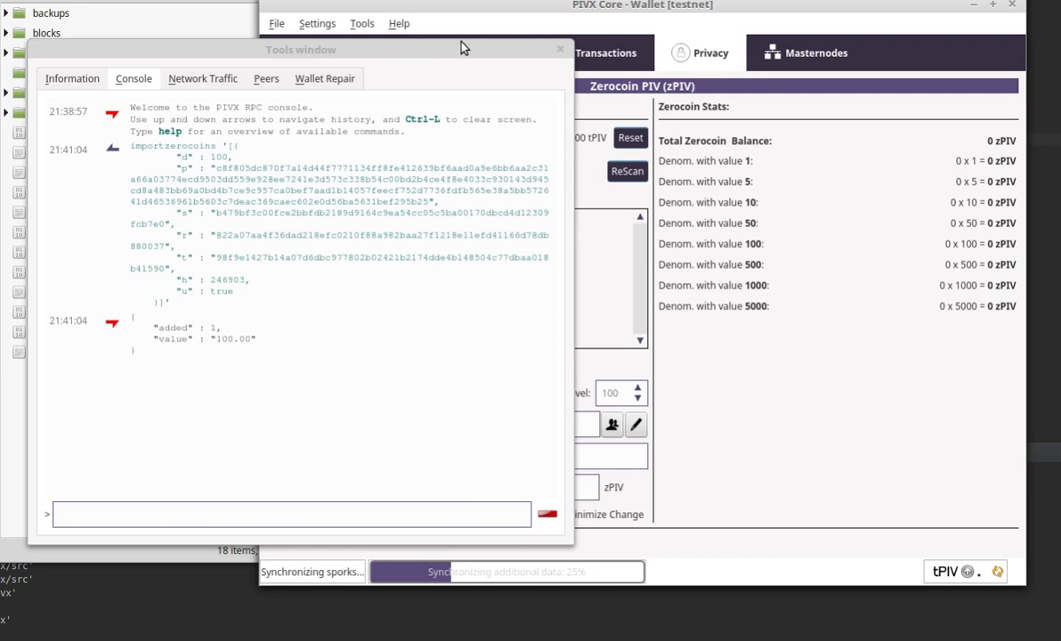
left_click_drag(448, 42, 124, 41)
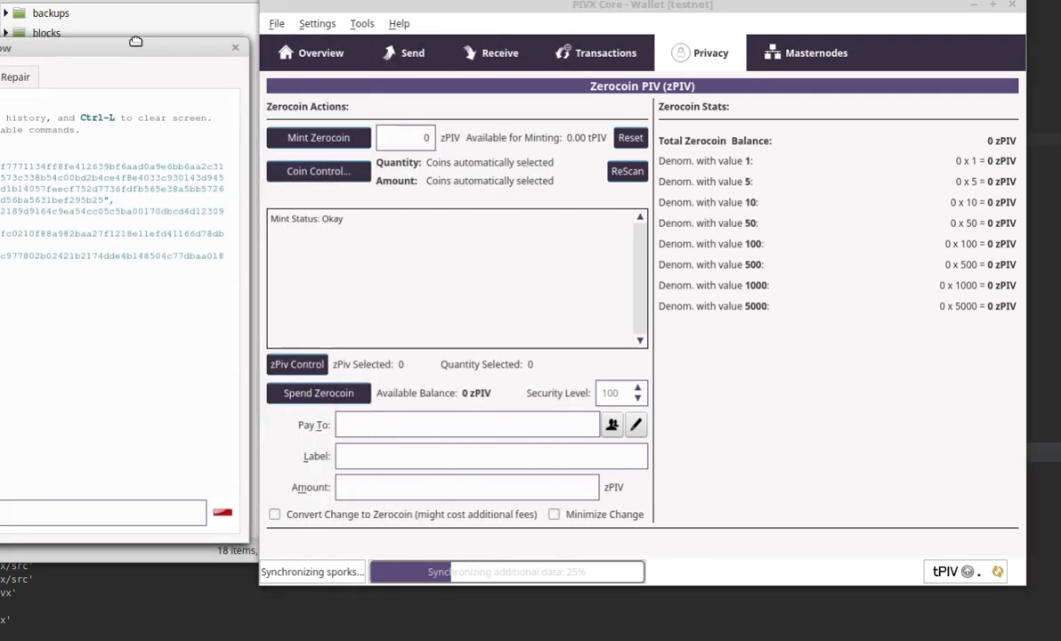
left_click(799, 231)
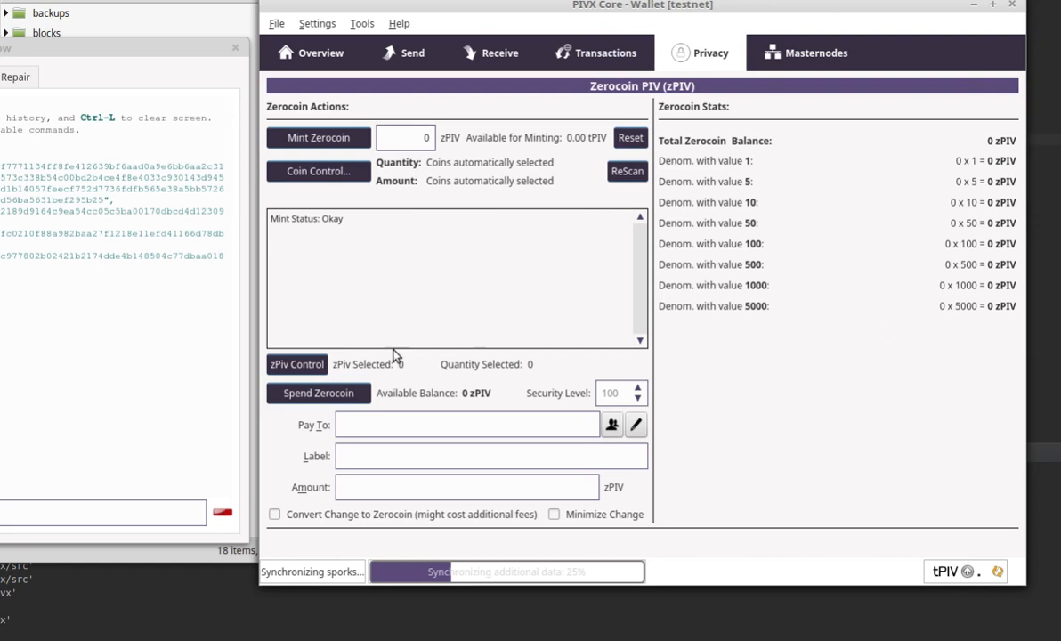
left_click(316, 365)
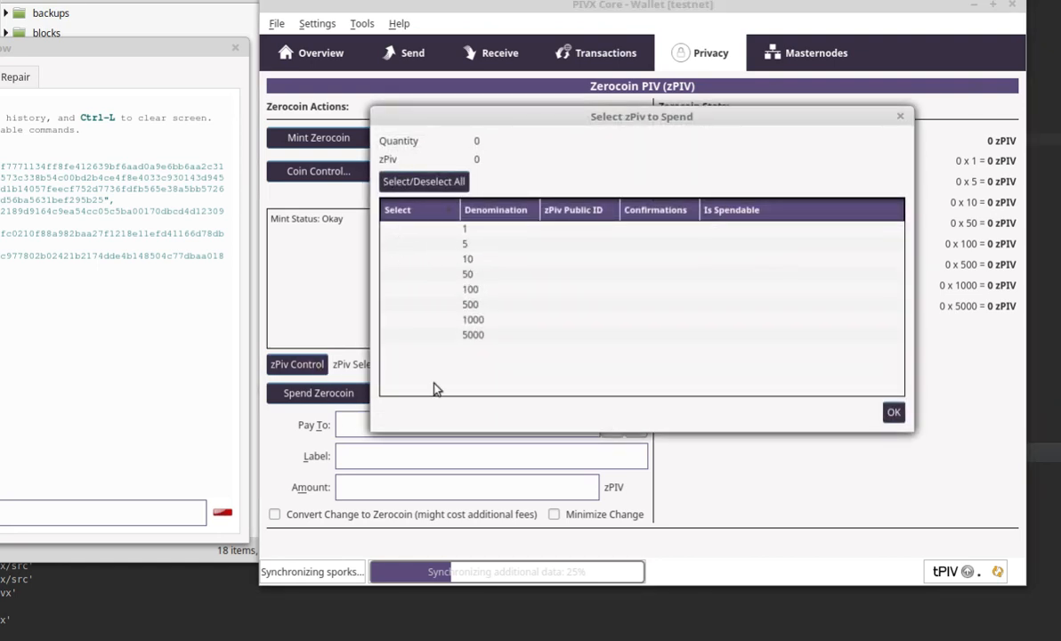
left_click(894, 413)
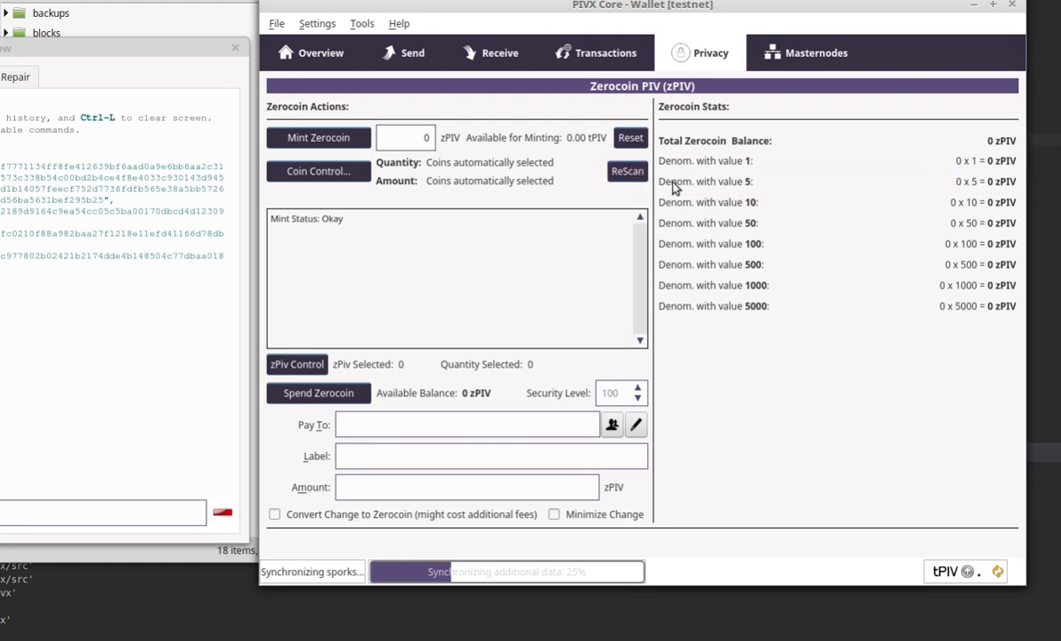
- Reset the spent zerocoins and rescan the zerocoin mints, highlighting the status message of each operation
left_click(631, 137)
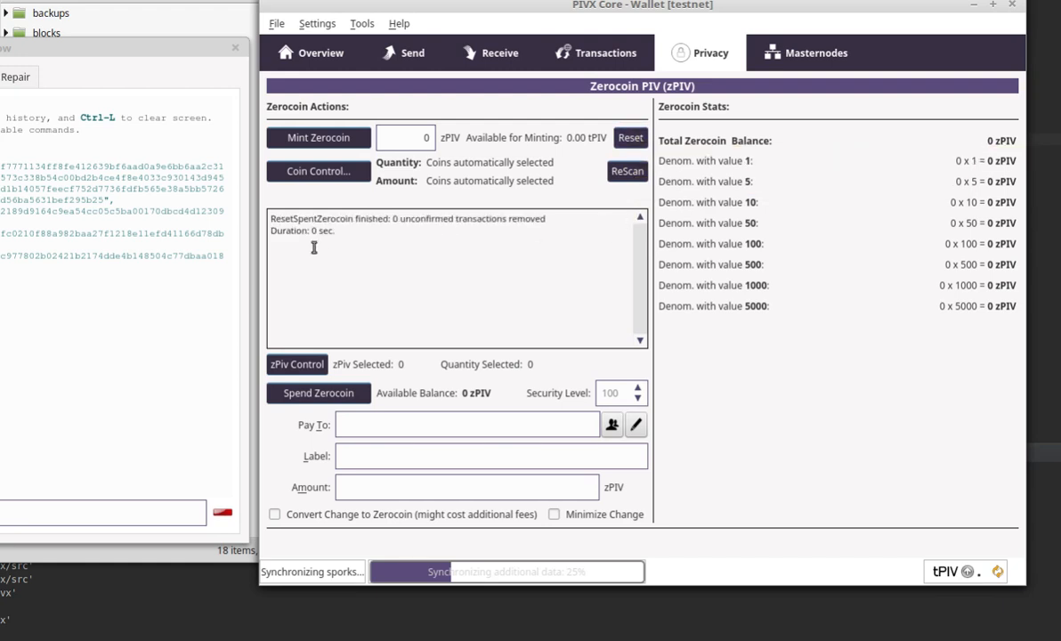
left_click_drag(271, 219, 537, 227)
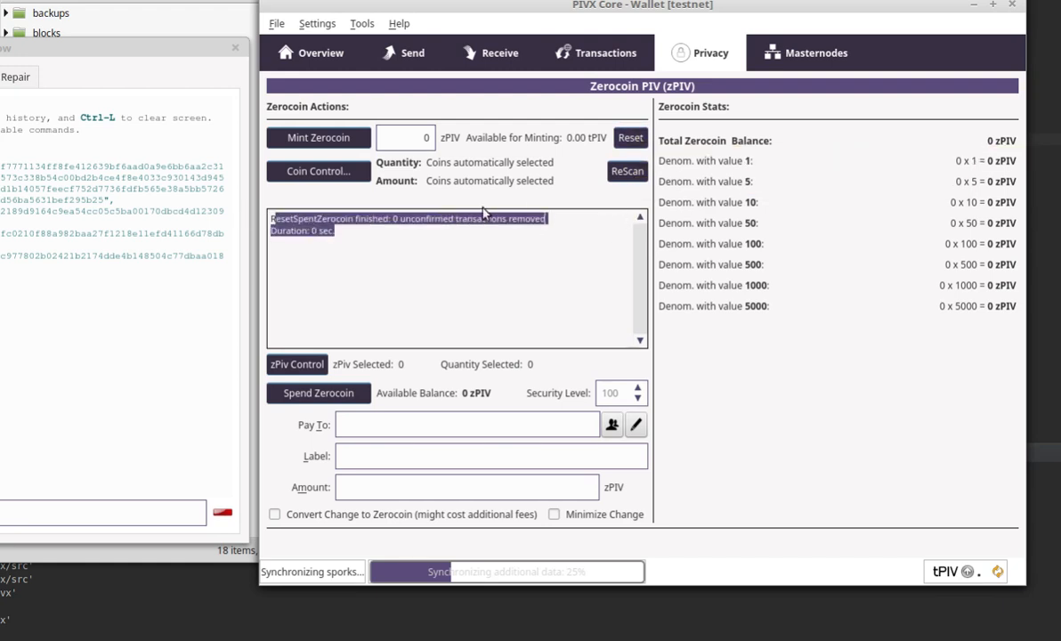
left_click(627, 170)
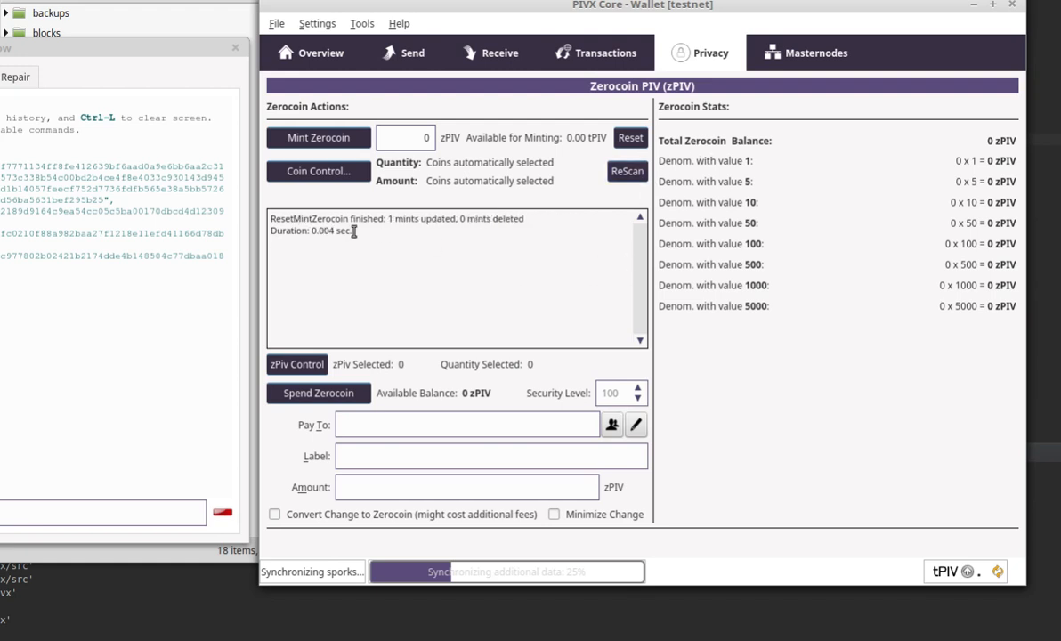
left_click_drag(284, 218, 442, 219)
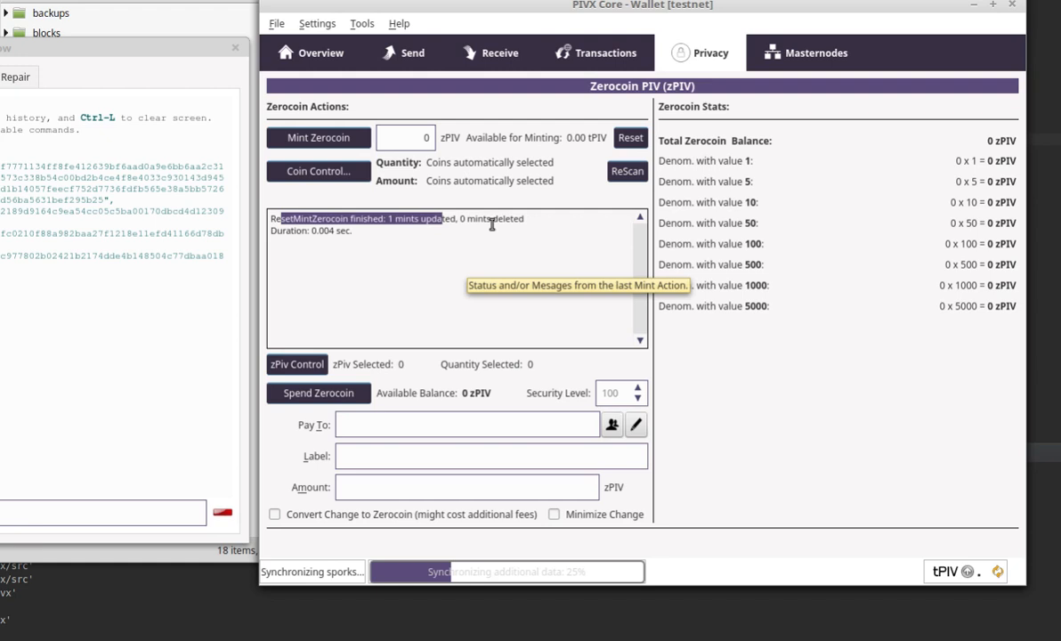
left_click(386, 238)
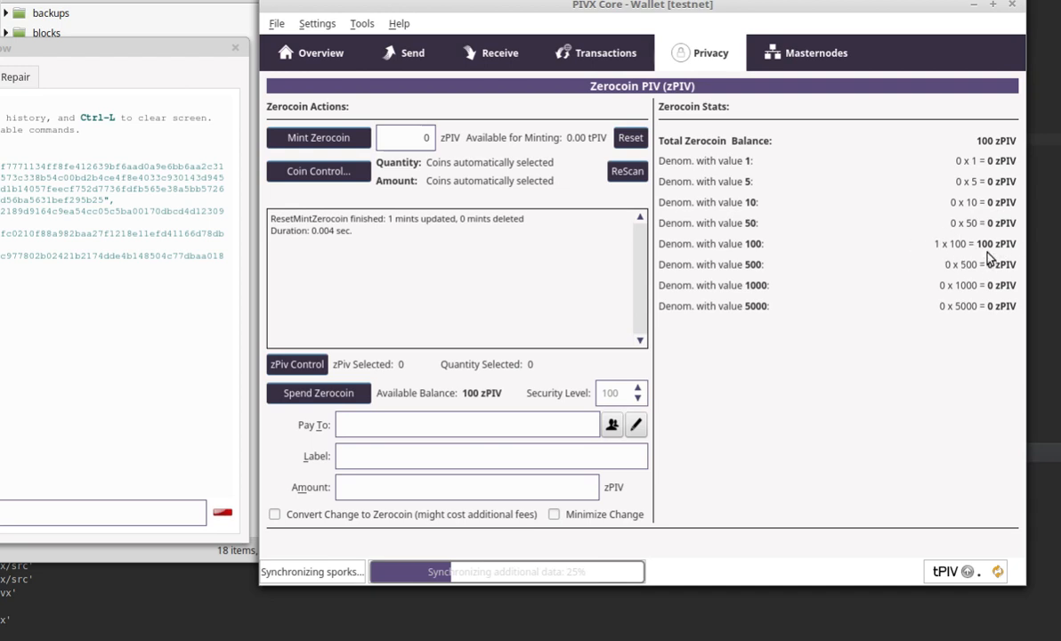
- Examine the confirmations and spendability of the coin under denomination 100 in the zPiv Control list, and close the list
left_click(284, 369)
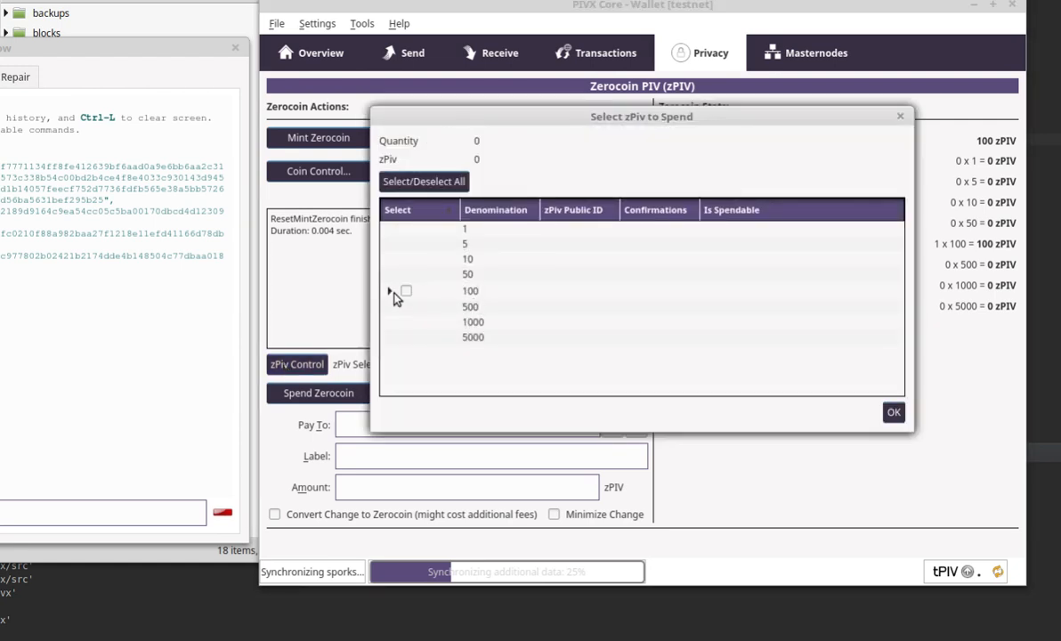
left_click(391, 292)
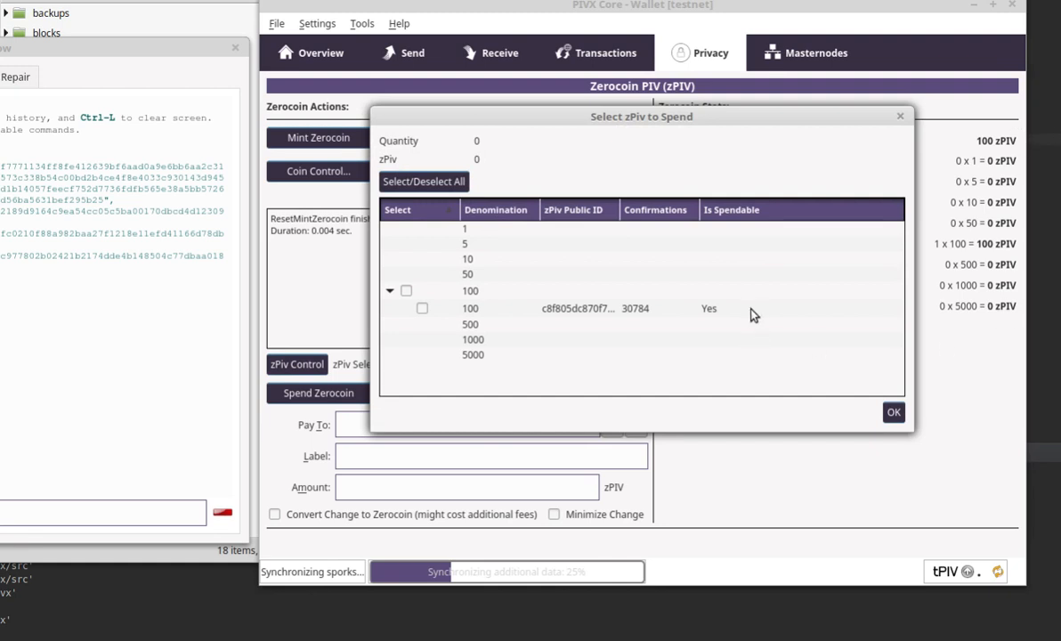
left_click(392, 292)
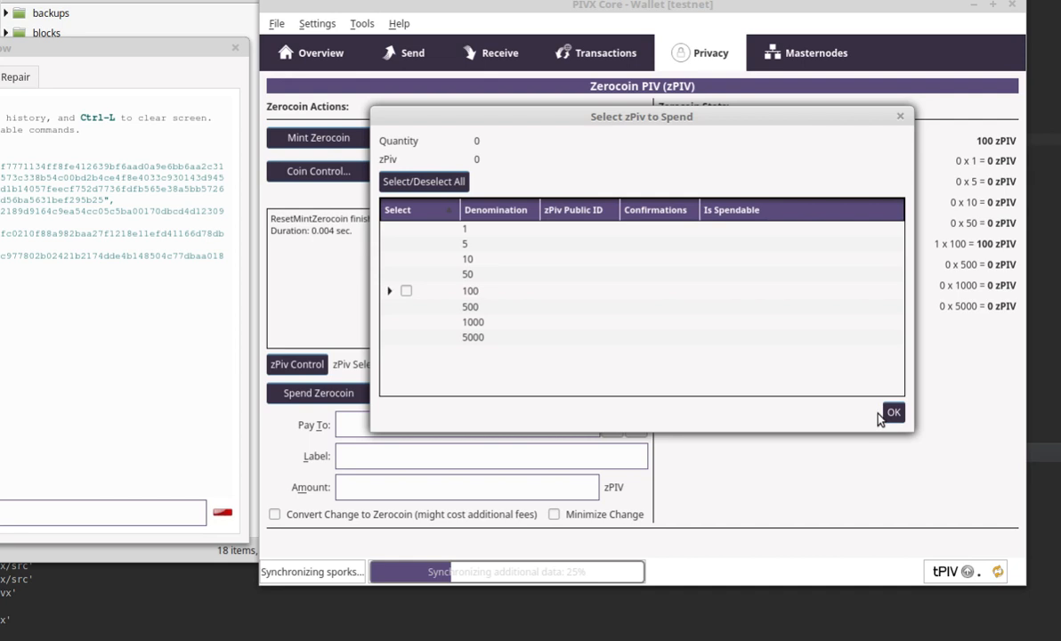
left_click(894, 413)
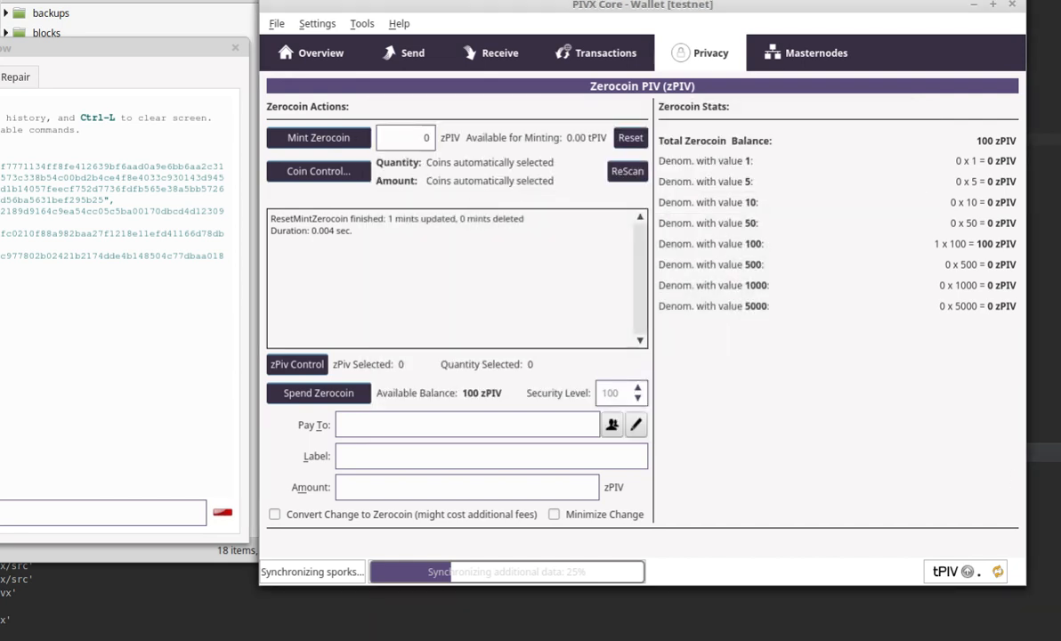
- Bring the console back into full view, widen it, and start a new importzerocoins command
left_click_drag(58, 52, 369, 38)
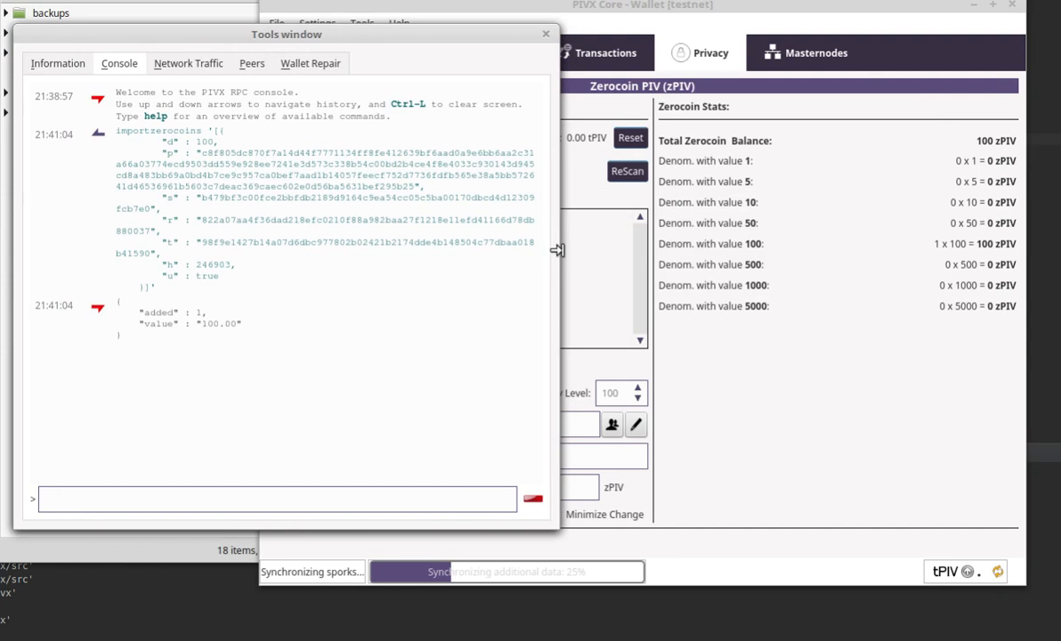
left_click_drag(557, 250, 655, 238)
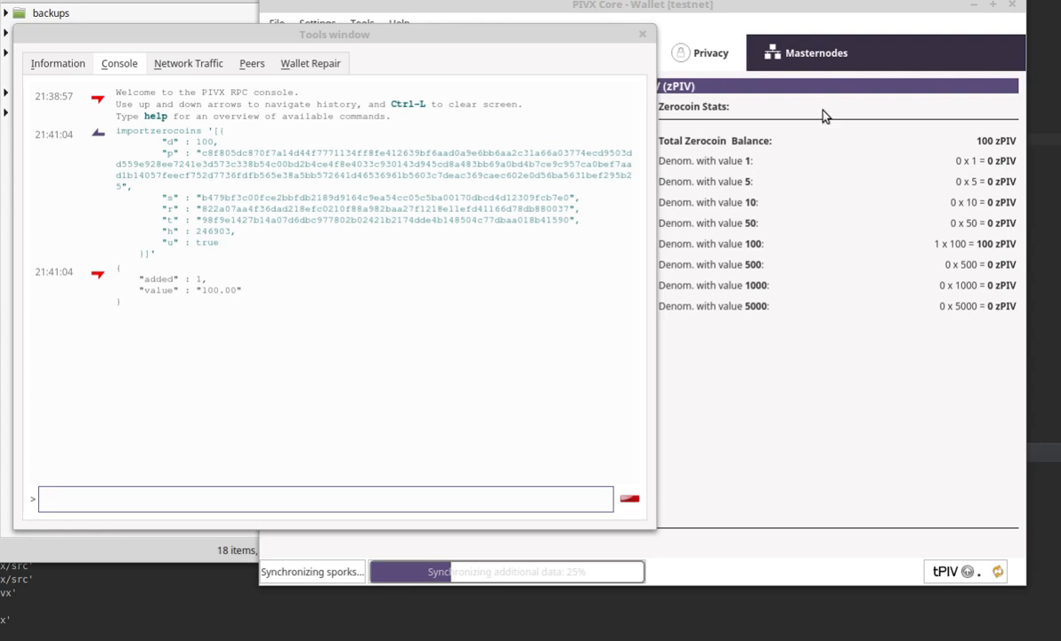
left_click(152, 495)
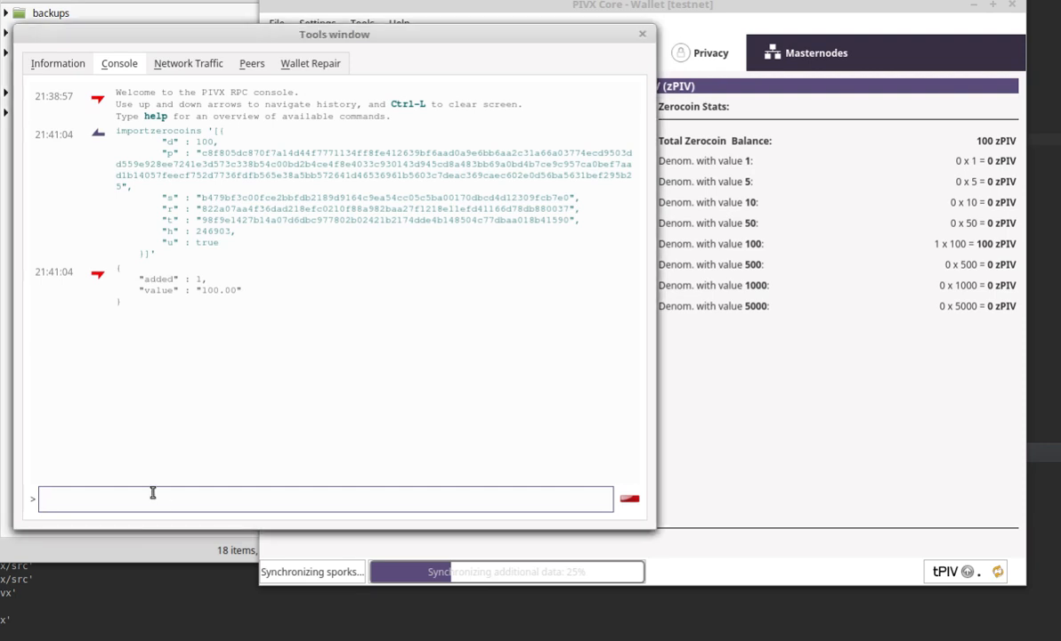
type("impor")
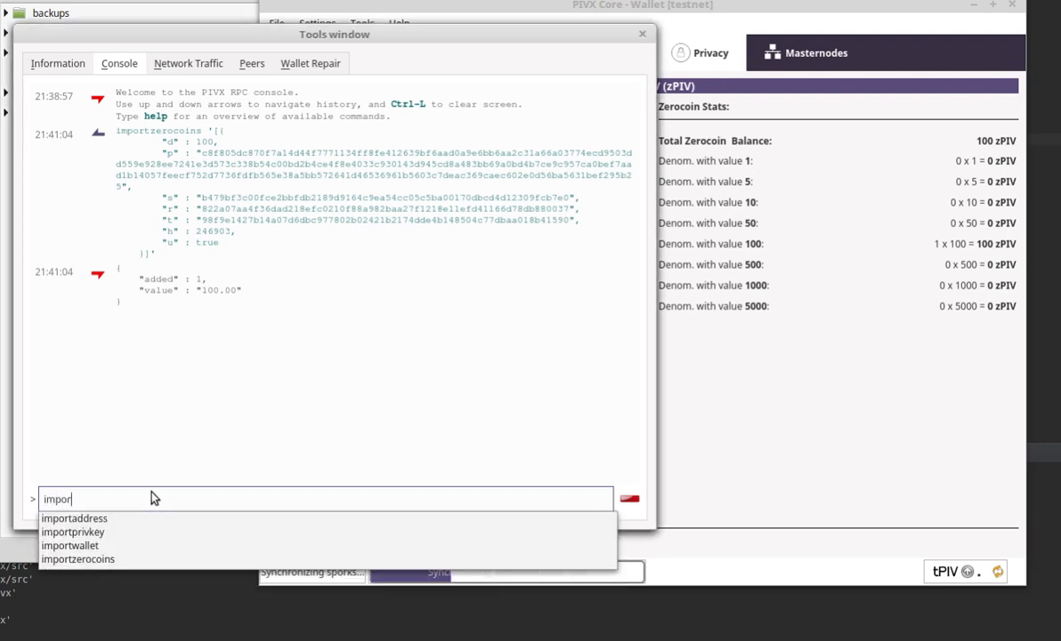
key("Down")
key("Down")
key("Down")
key("Down")
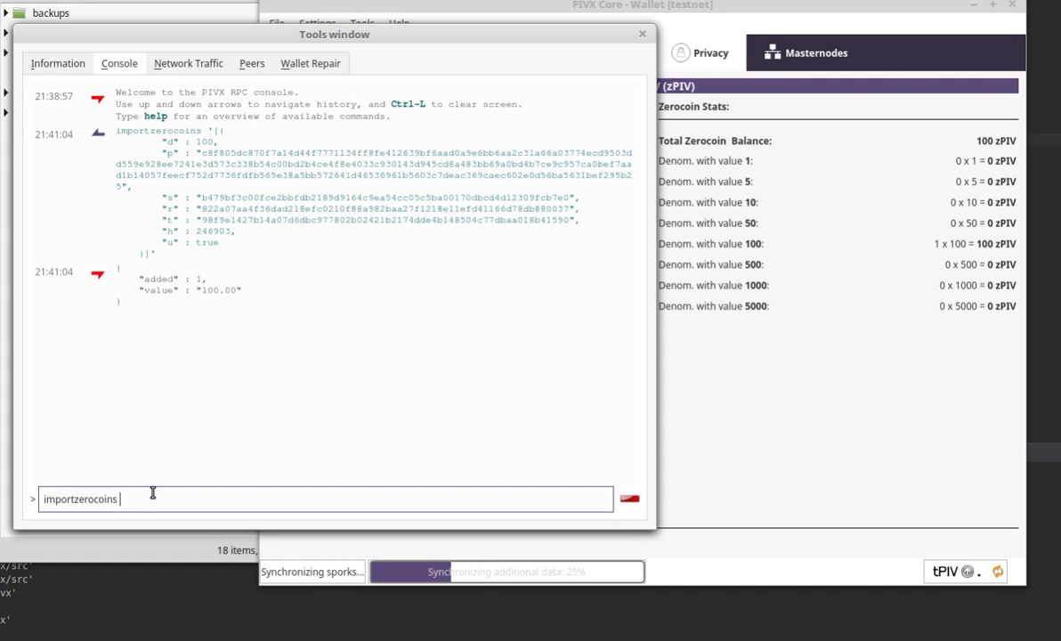
- Paste the copied zerocoin's private data as the command's argument, enclosed between '[ and ]'
type("'[")
key("ctrl+v")
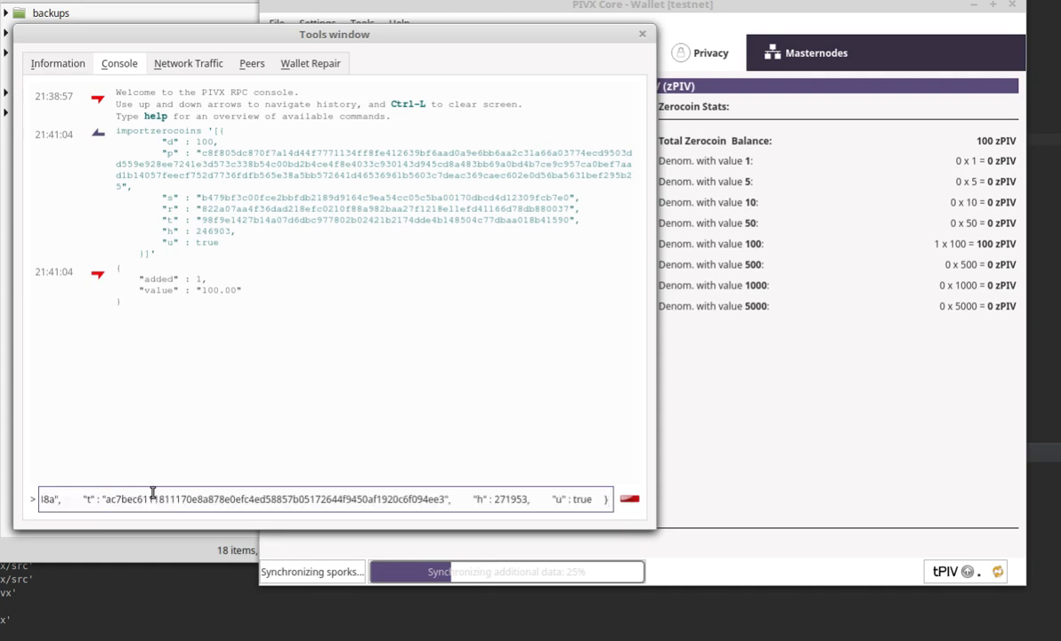
type("]")
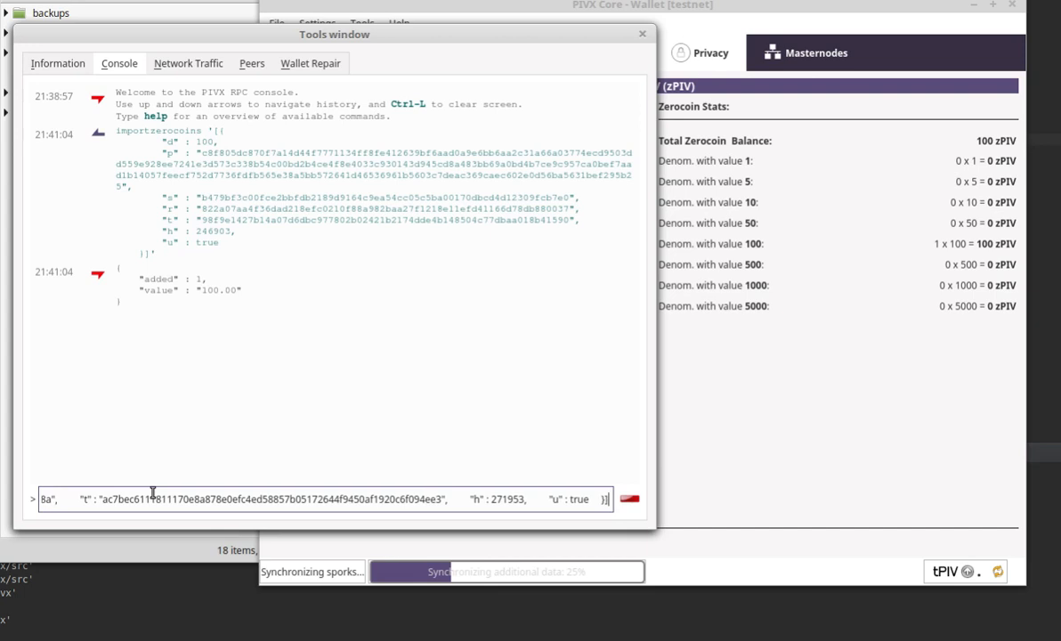
type("'")
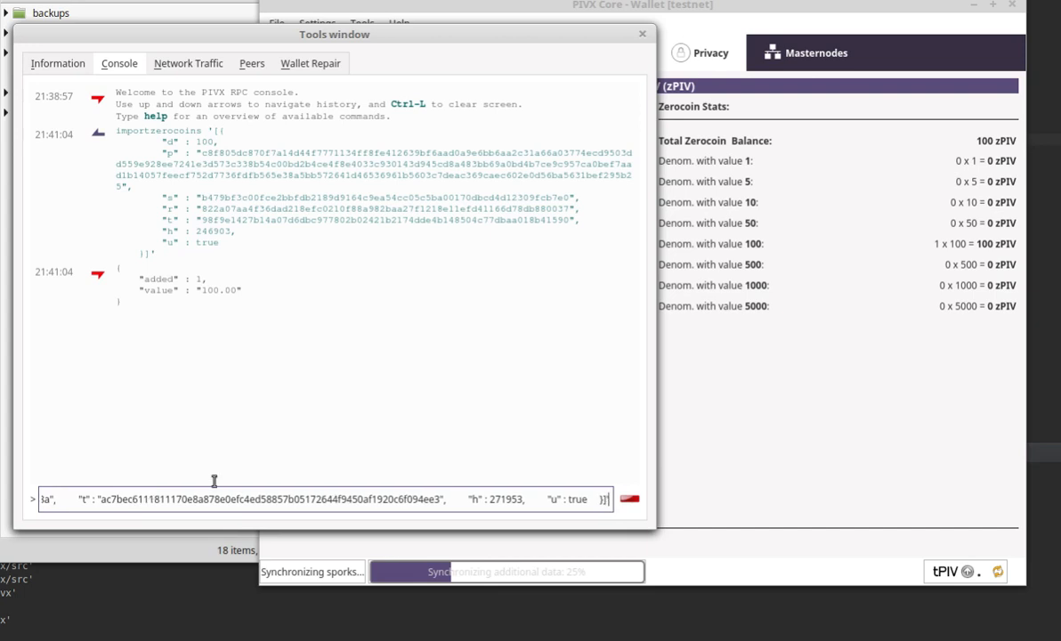
- Set the "h" value to 0 and the "t" value to "0" in the importzerocoins data
double_click(584, 501)
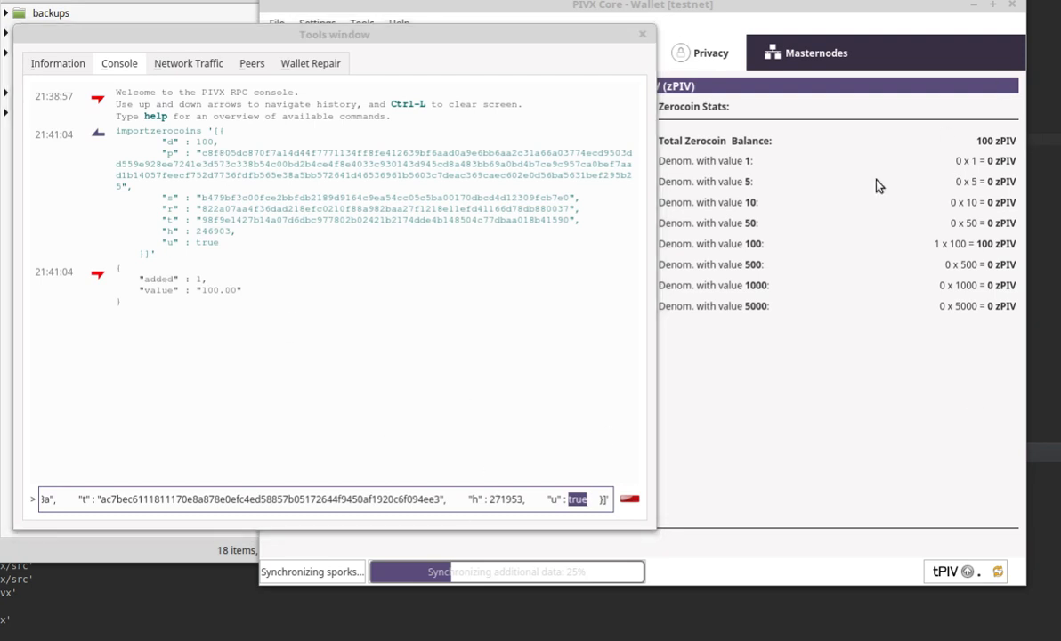
double_click(508, 500)
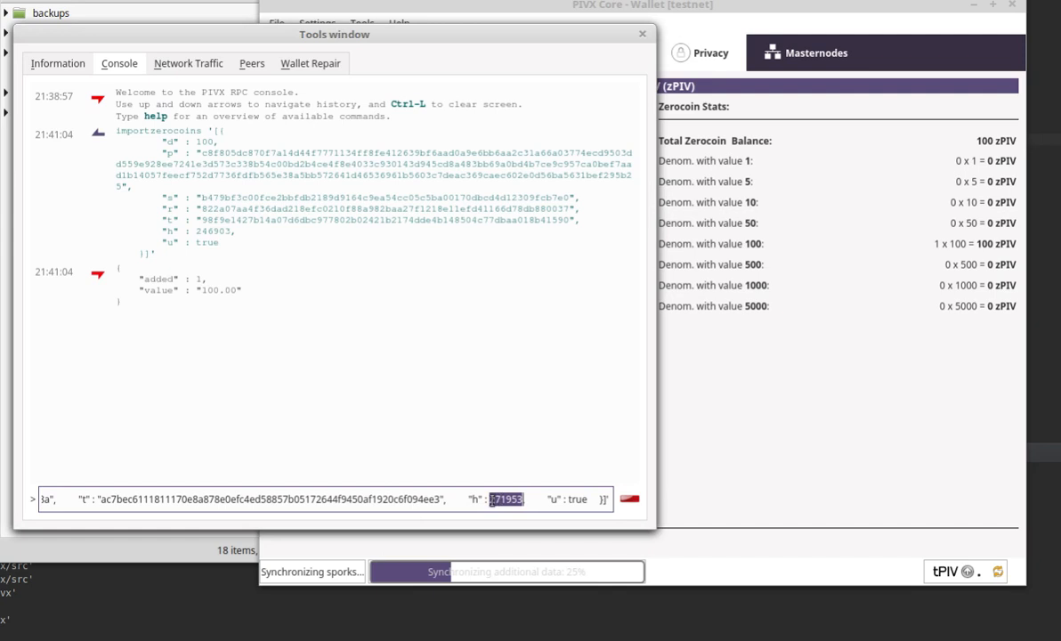
double_click(474, 499)
double_click(507, 500)
type("0")
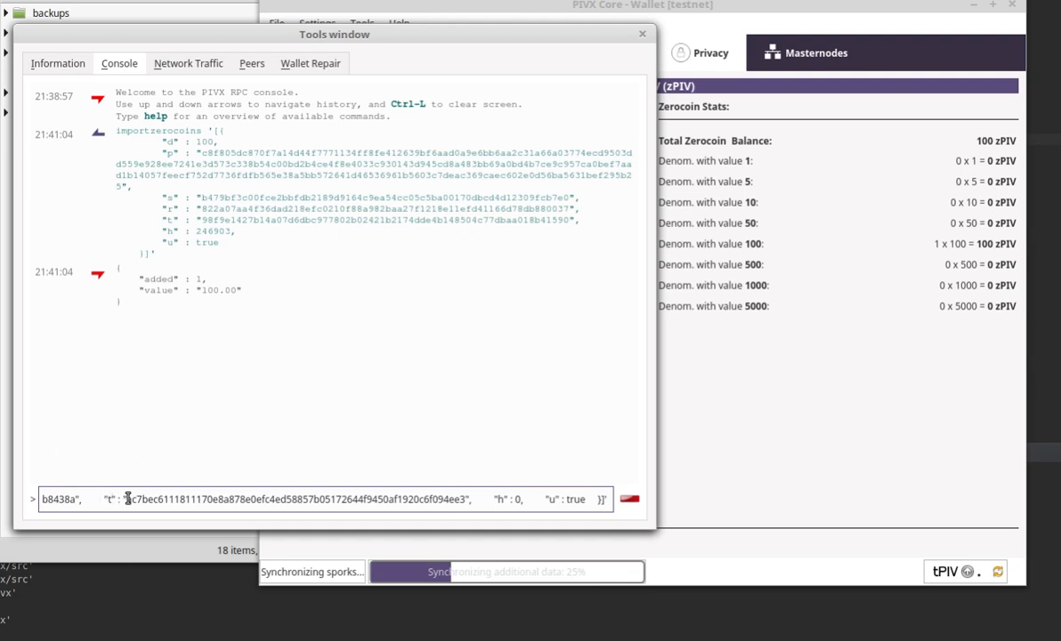
double_click(208, 502)
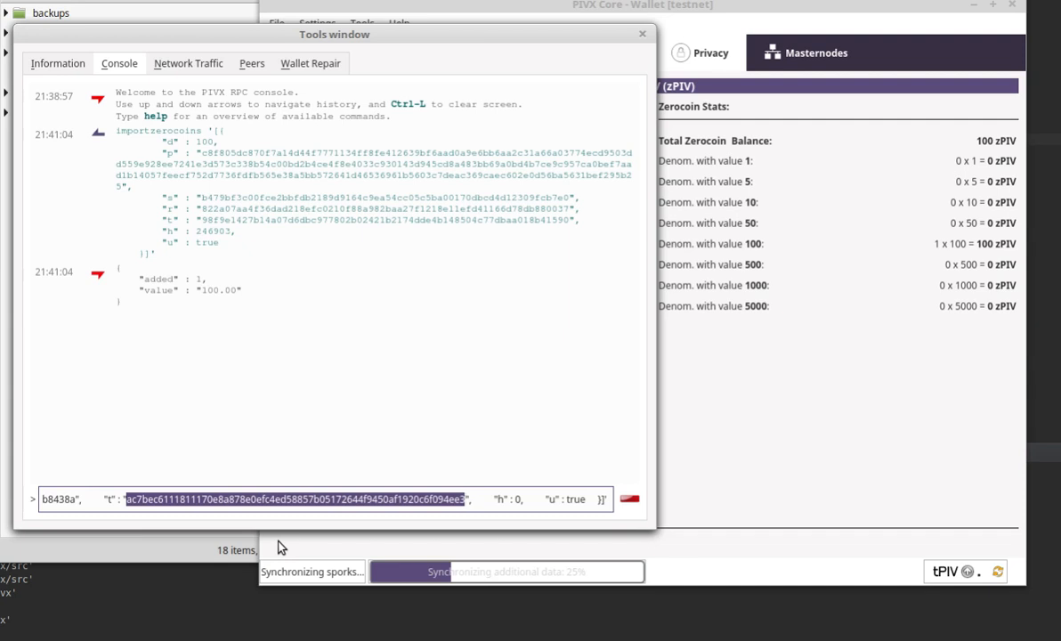
type("0")
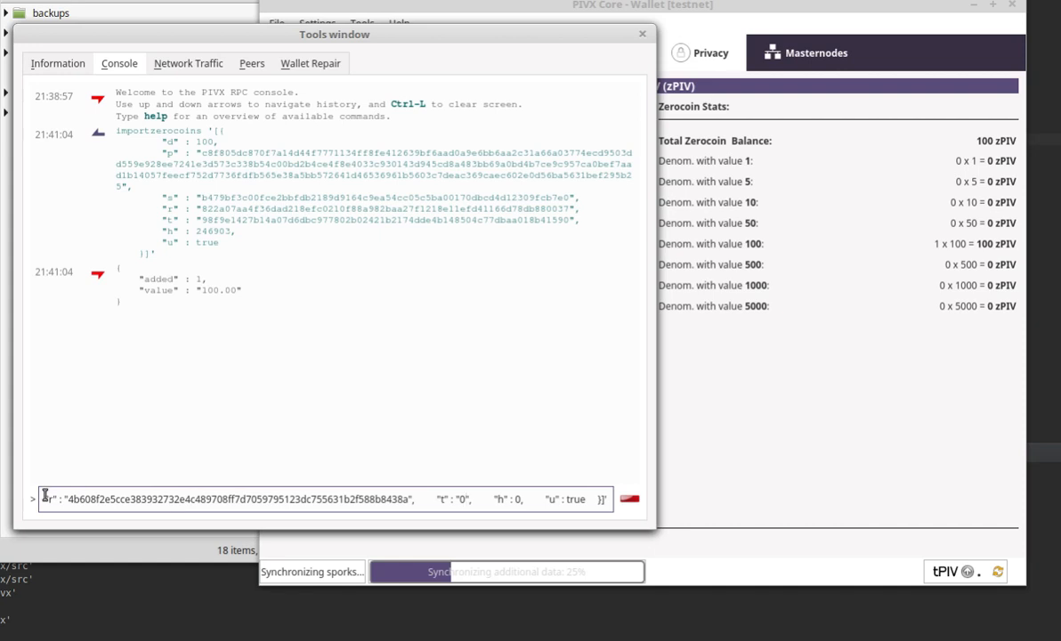
- Highlight and examine the "r" entry and its value in the importzerocoins data
double_click(136, 499)
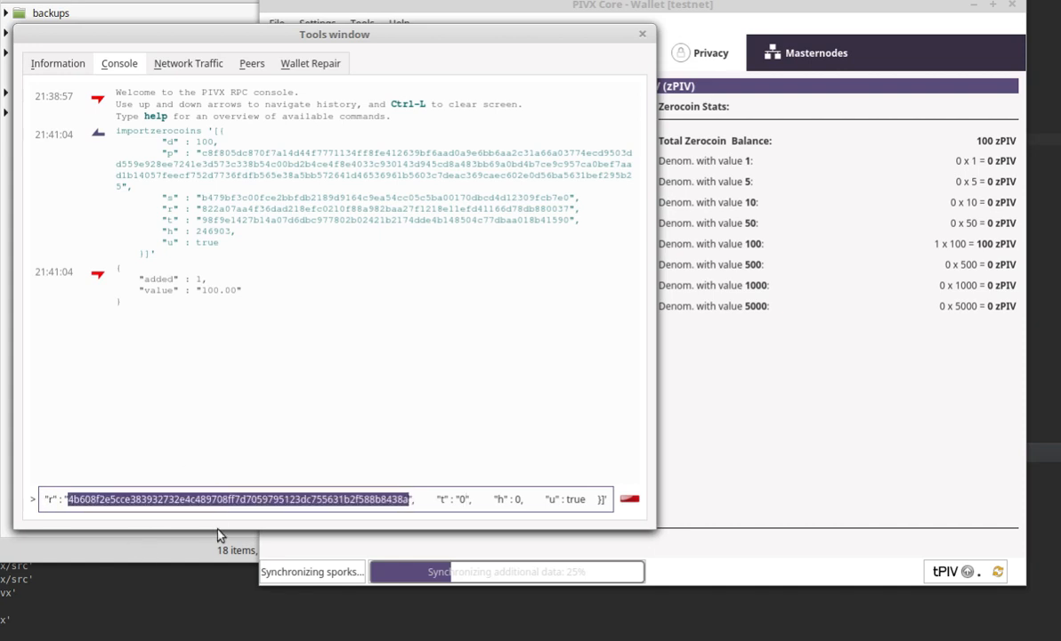
left_click(229, 497)
double_click(228, 497)
left_click(73, 499)
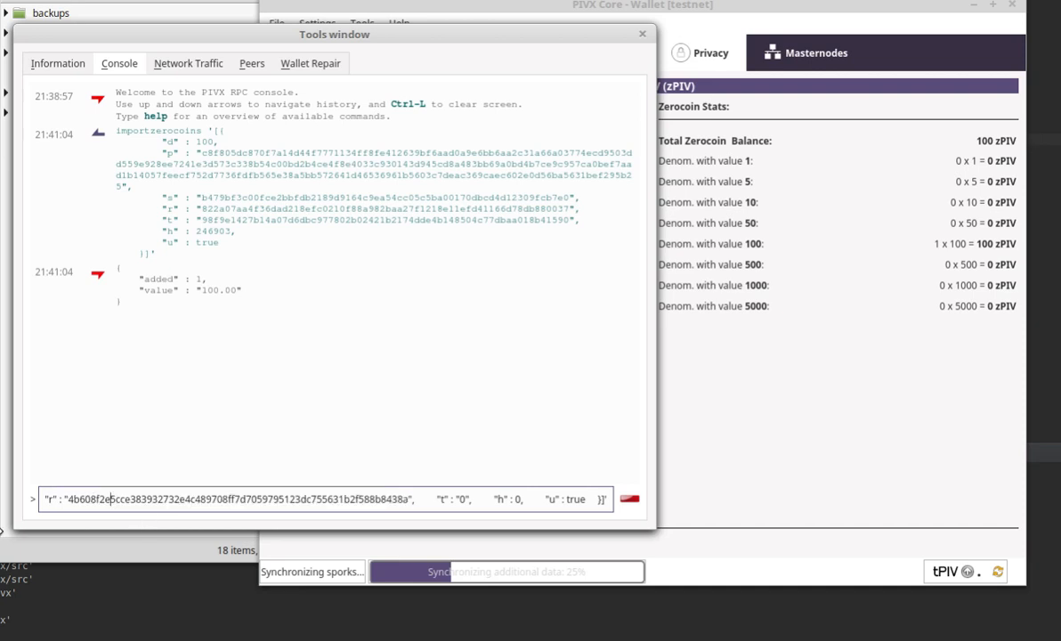
mouse_move(43, 498)
left_mouse_down()
mouse_move(26, 499)
mouse_move(52, 498)
left_mouse_up()
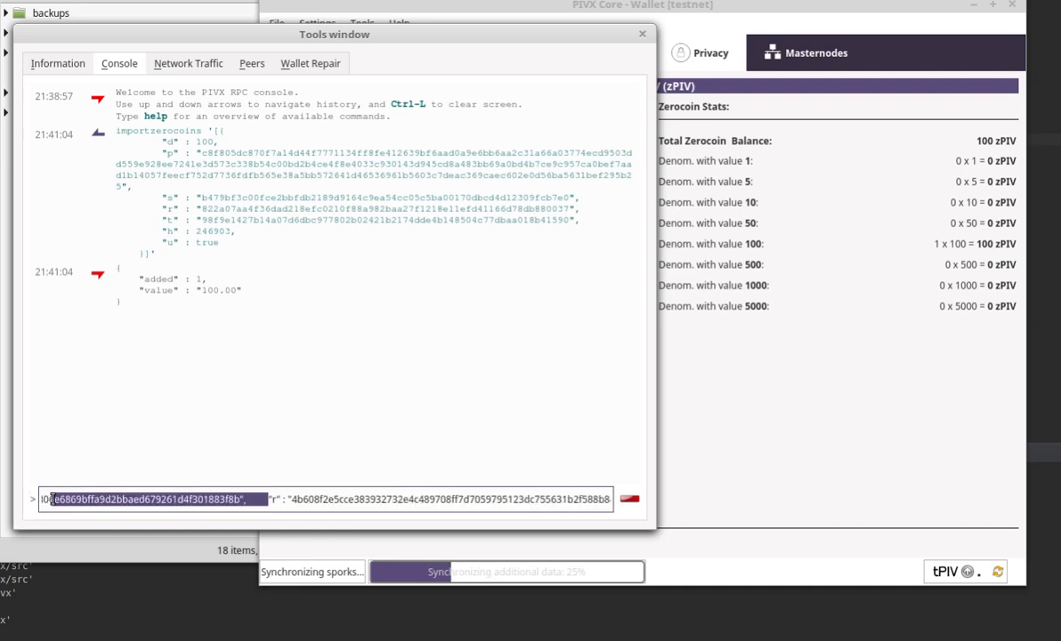
left_click(274, 499)
double_click(274, 499)
- Highlight and examine the "s" entry of the importzerocoins data and return to the beginning of the command
left_click(104, 499)
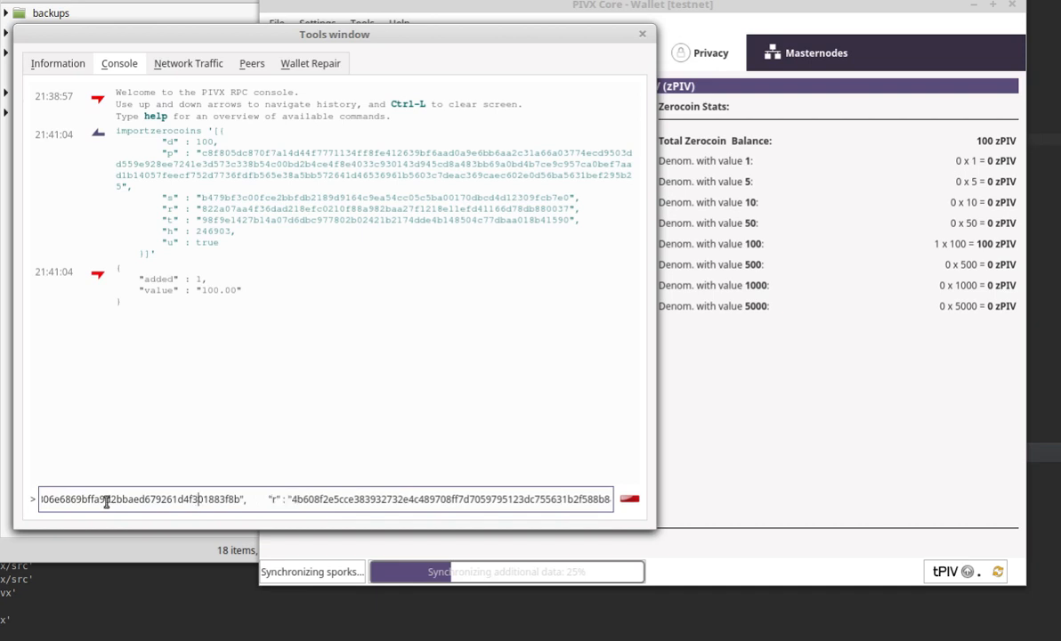
left_click_drag(104, 499, 57, 503)
left_click(141, 499)
left_click(258, 499)
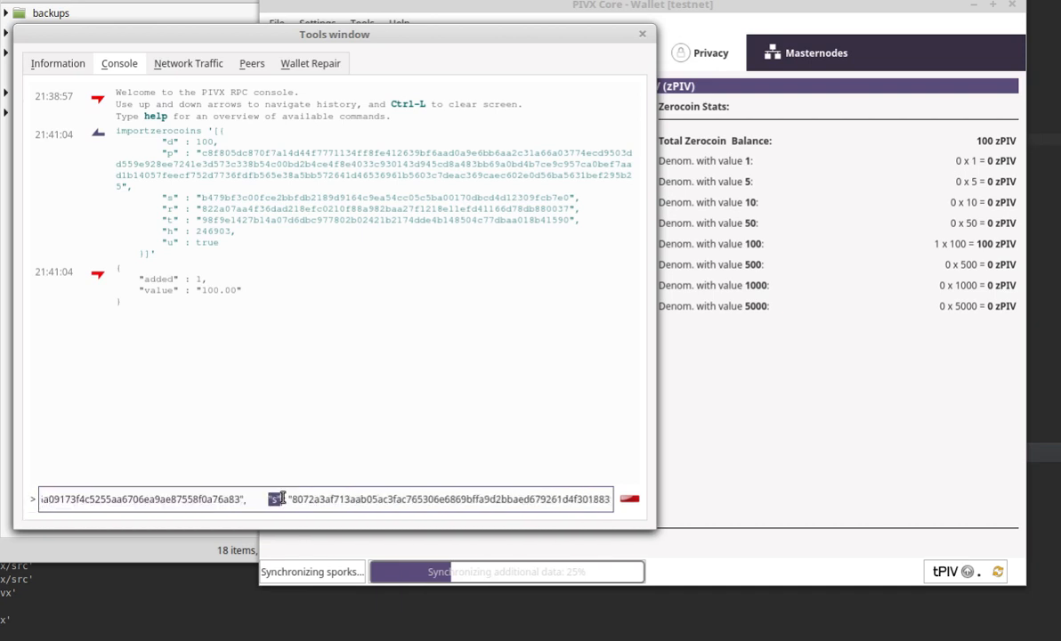
left_click_drag(267, 498, 506, 498)
left_click(532, 499)
left_click_drag(362, 498, 621, 497)
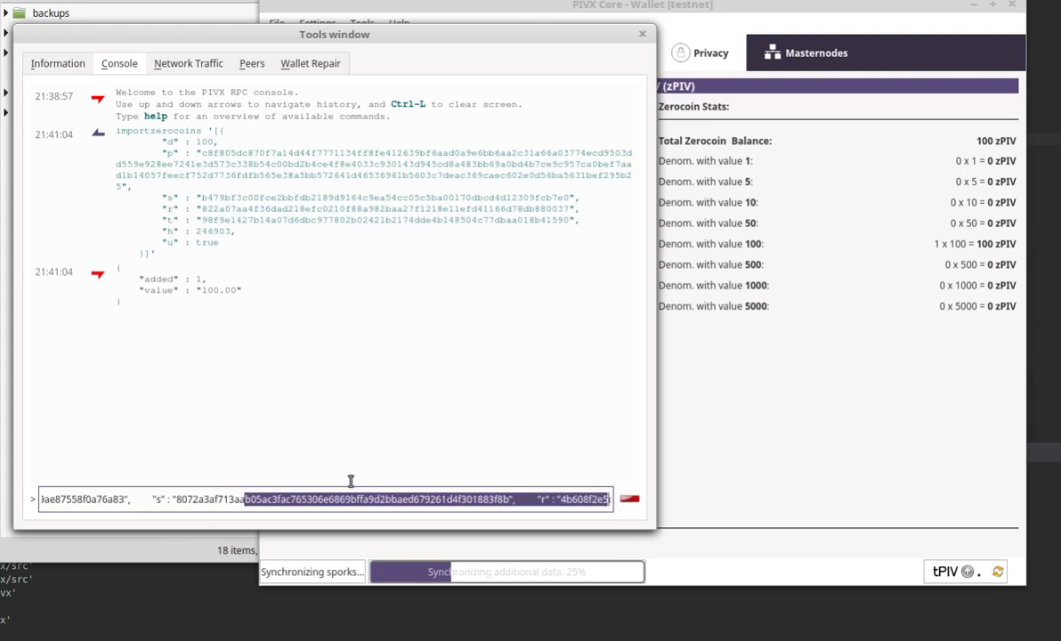
left_click_drag(325, 501, 40, 498)
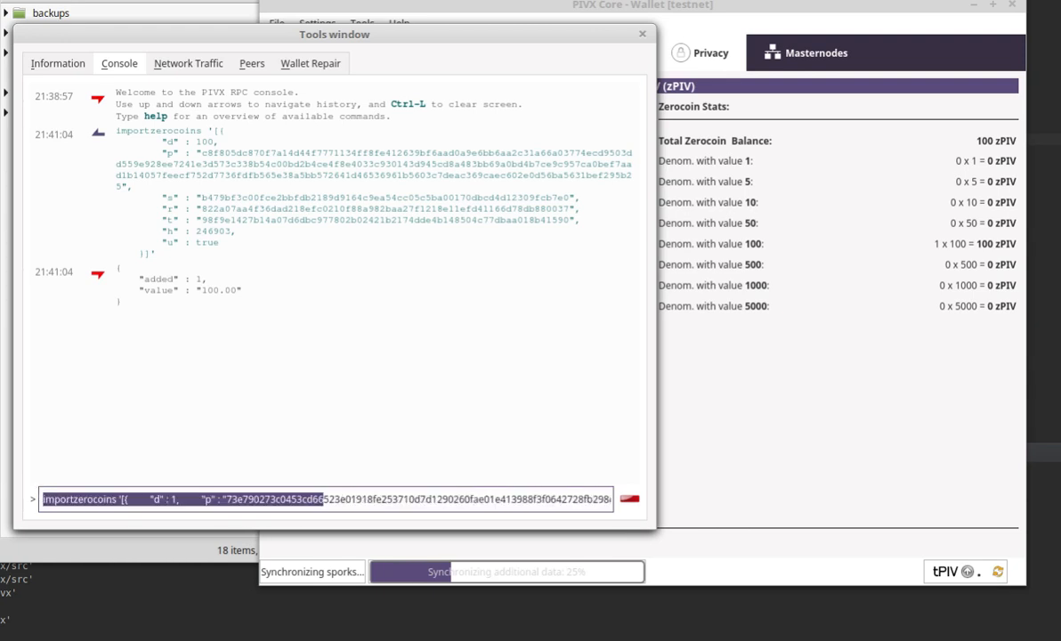
- Highlight and examine the "p" entry of the importzerocoins data and its full value
left_click(255, 500)
double_click(210, 500)
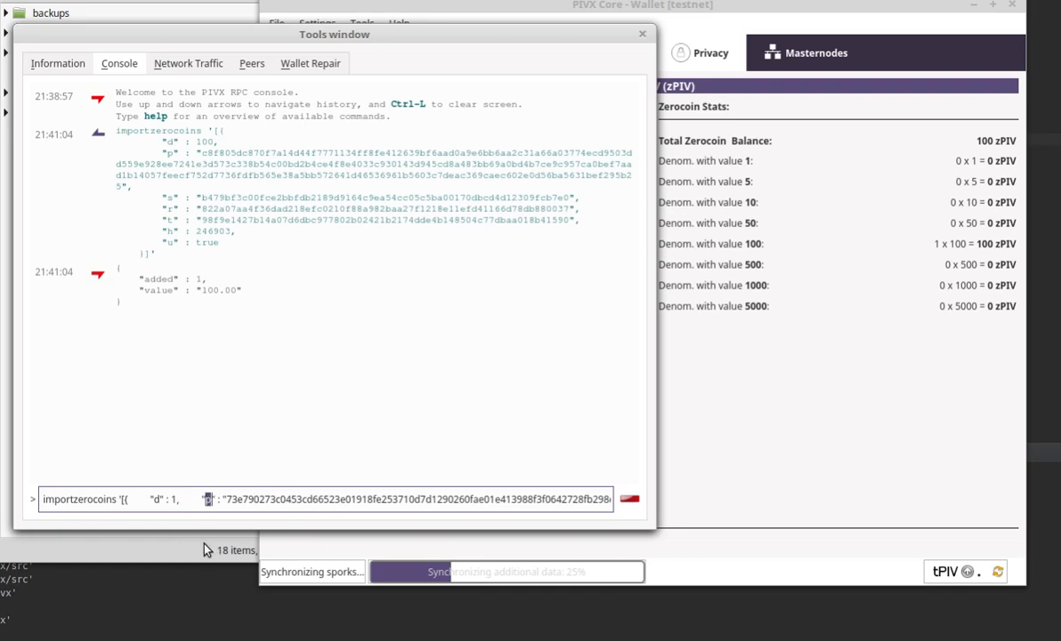
left_click(316, 500)
key("ctrl+a")
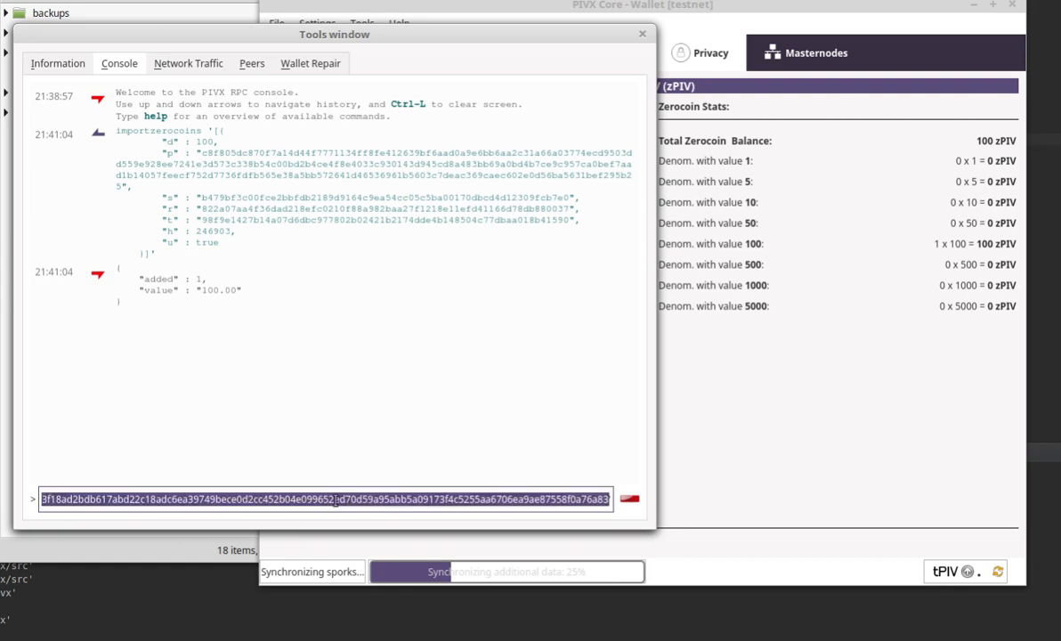
key("End")
key("ctrl+a")
key("Home")
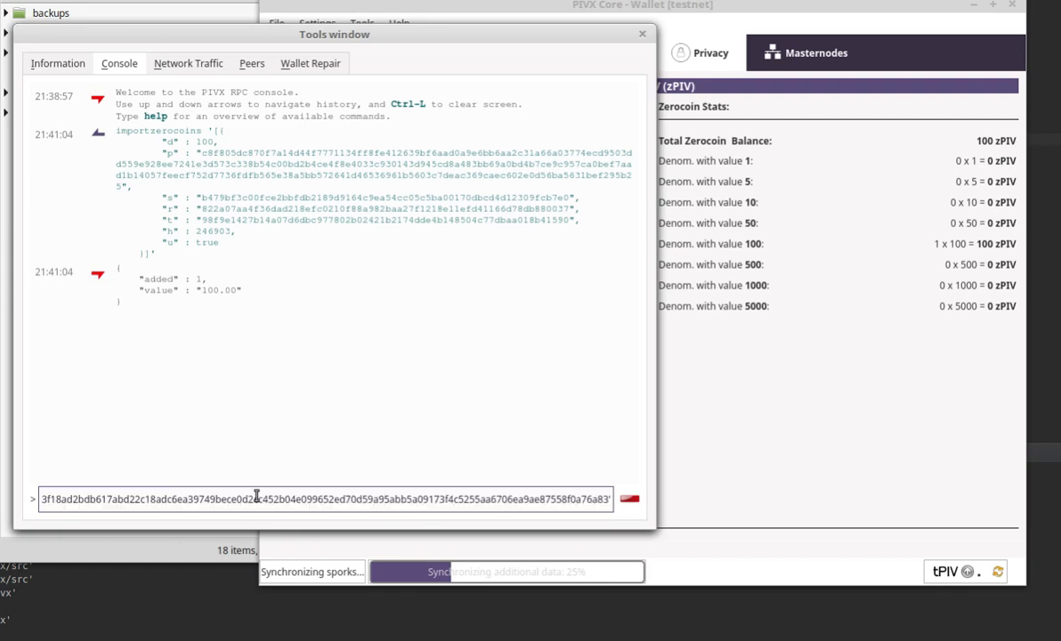
key("ctrl+a")
- Highlight the "d" entry at the start of the importzerocoins data and run the import command
left_click(162, 501)
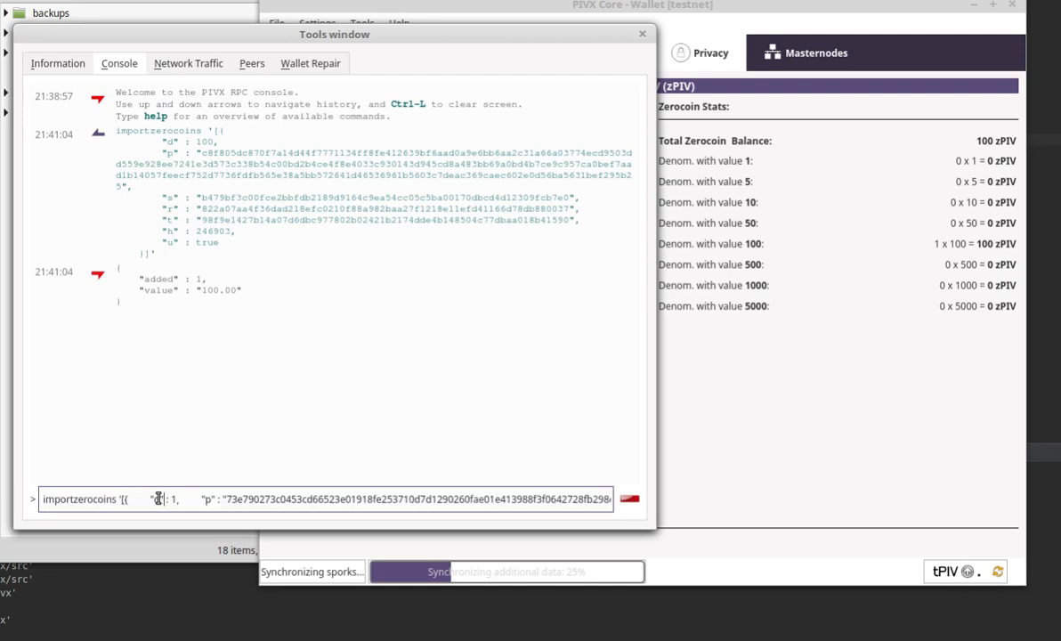
double_click(155, 500)
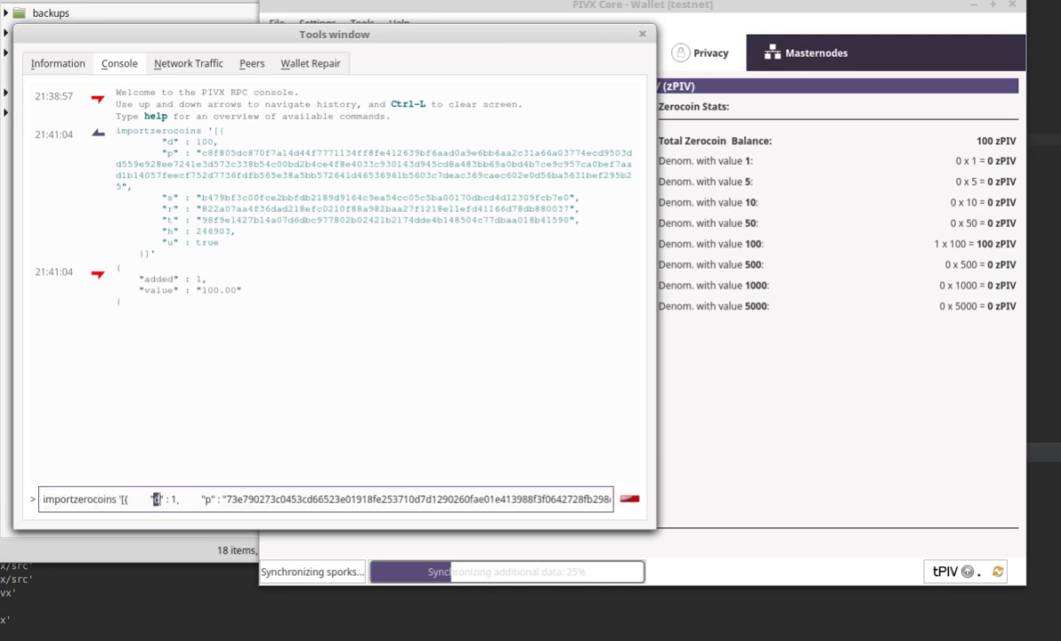
left_click(171, 499)
key("Return")
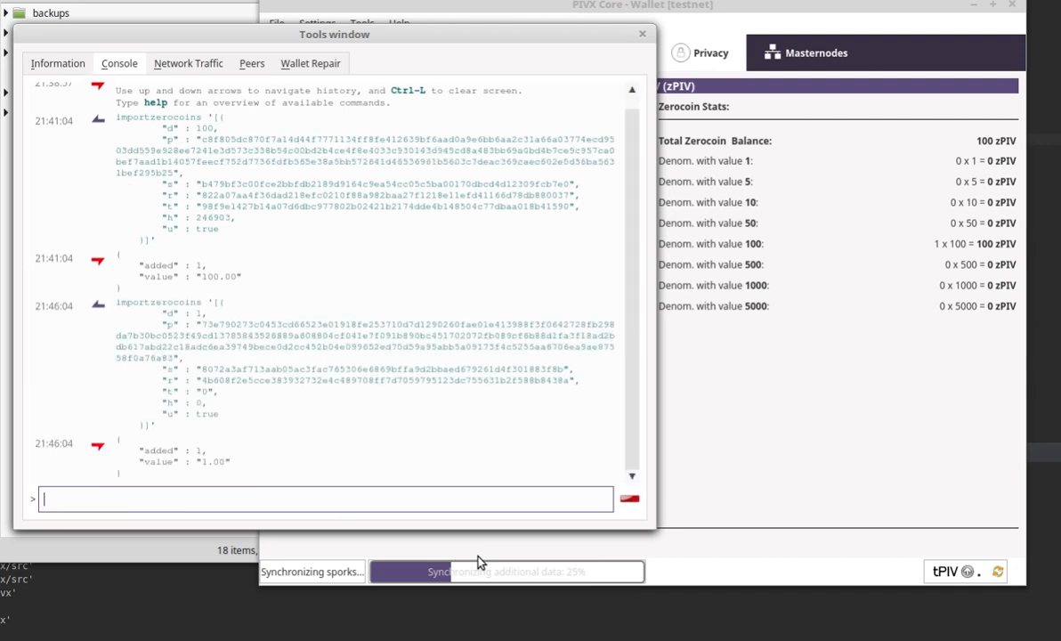
- Uncover the wallet's Privacy page and check the denomination 1 statistics and the list of selectable zPIV
left_click(876, 294)
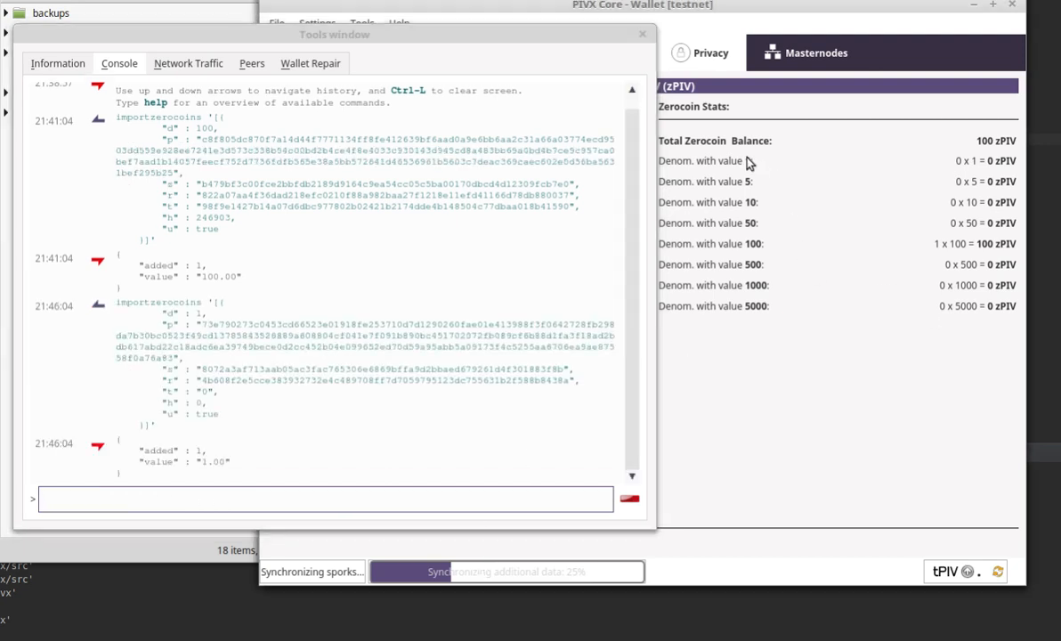
left_click_drag(403, 37, 0, 50)
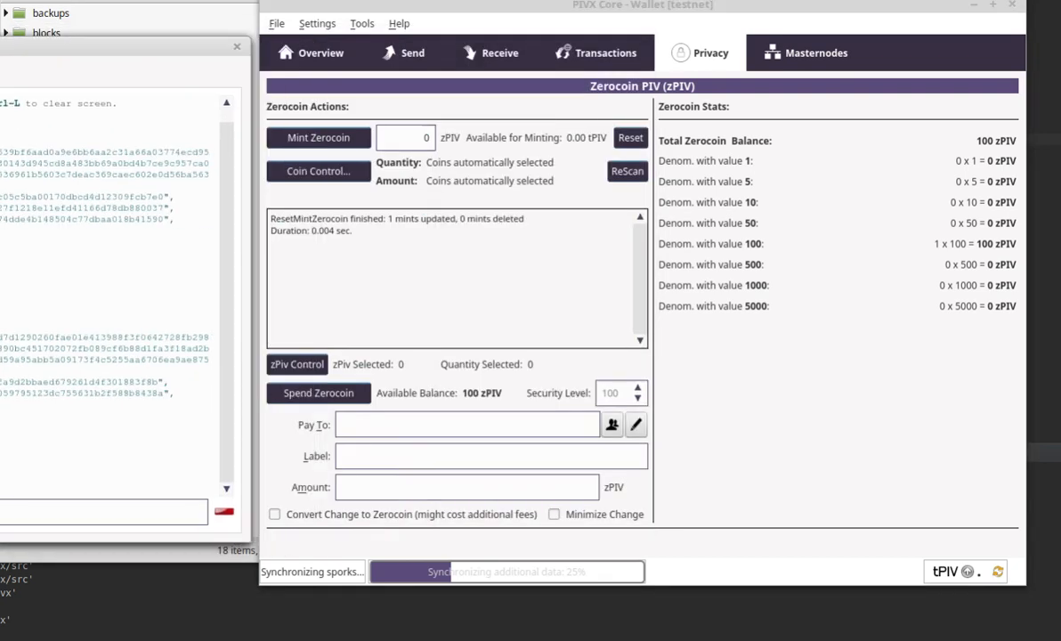
left_click(711, 156)
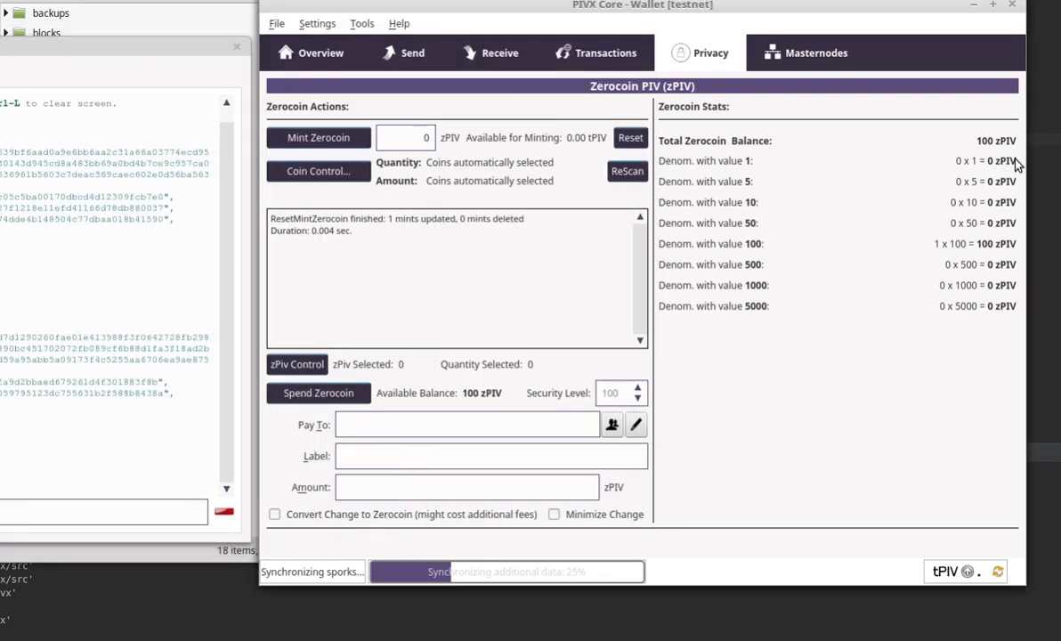
left_click(301, 364)
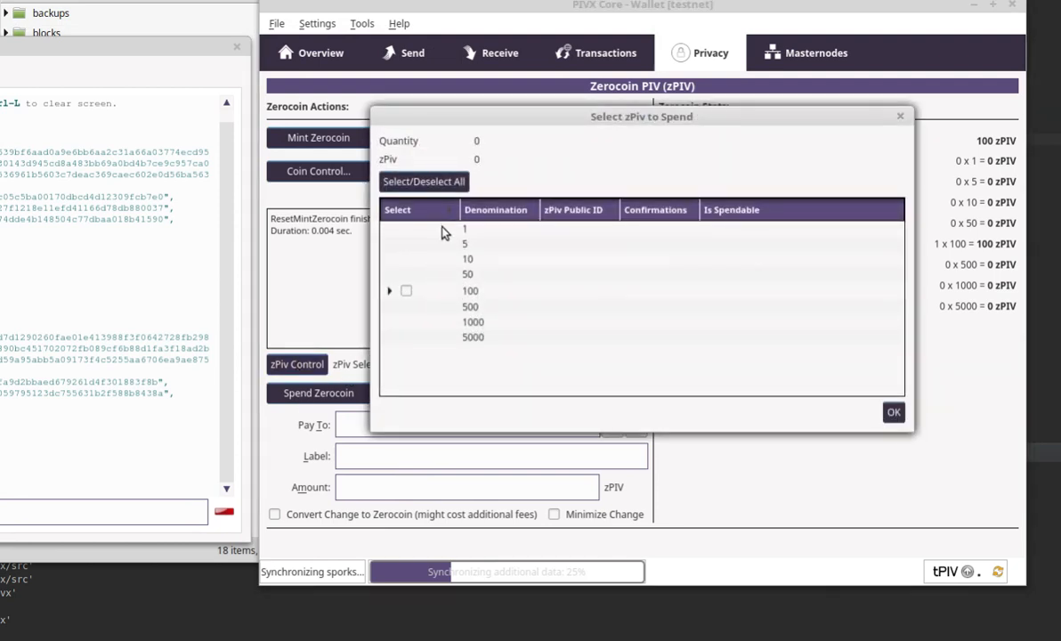
left_click(893, 412)
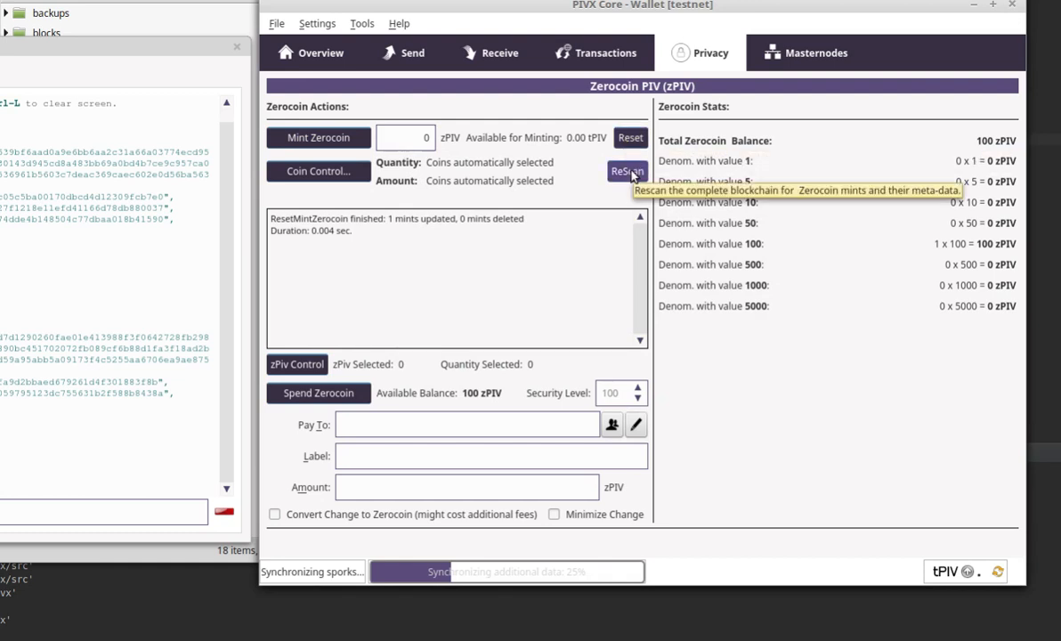
- Reset the spent zerocoins and rescan the blockchain for zerocoin mints, examining each result message
left_click(630, 137)
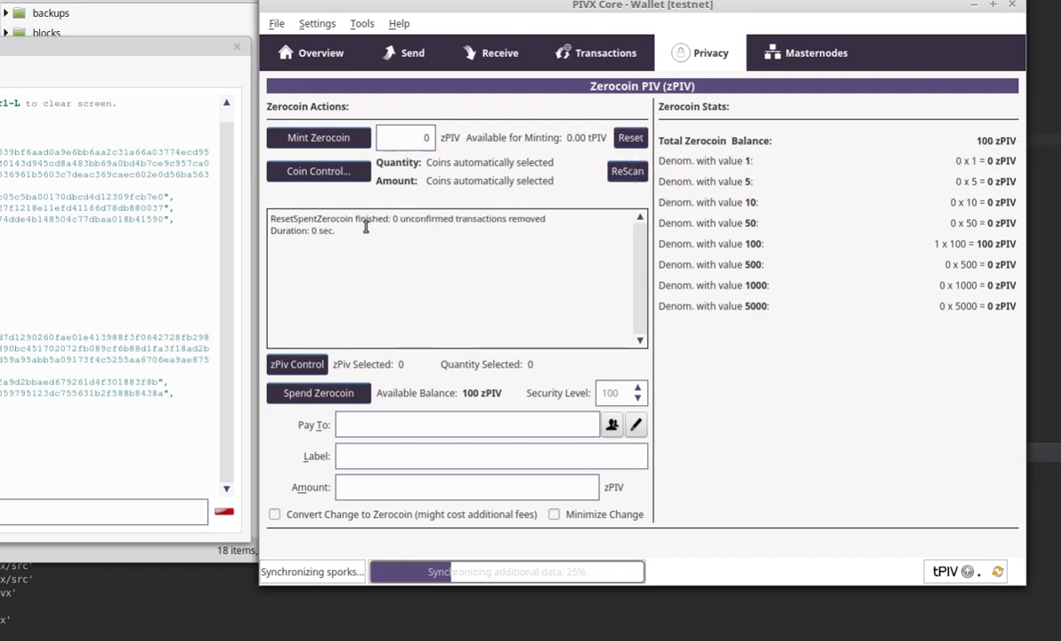
left_click(622, 174)
left_click_drag(325, 220, 462, 220)
left_click(630, 171)
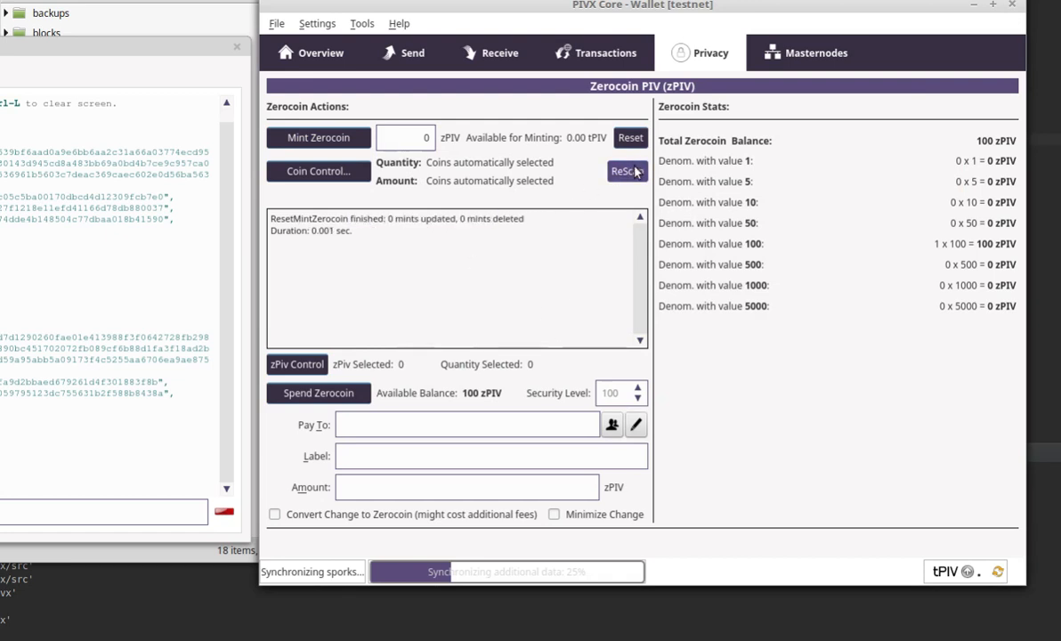
left_click(631, 137)
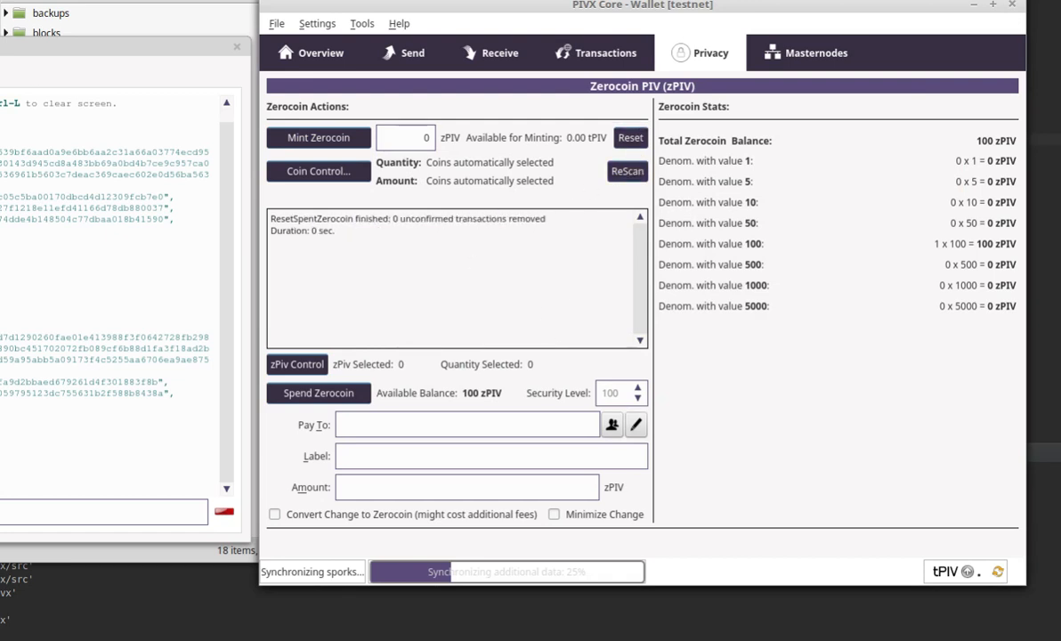
- Bring the Tools window back over the wallet, close it and reopen it at the debug console
left_click_drag(134, 46, 307, 33)
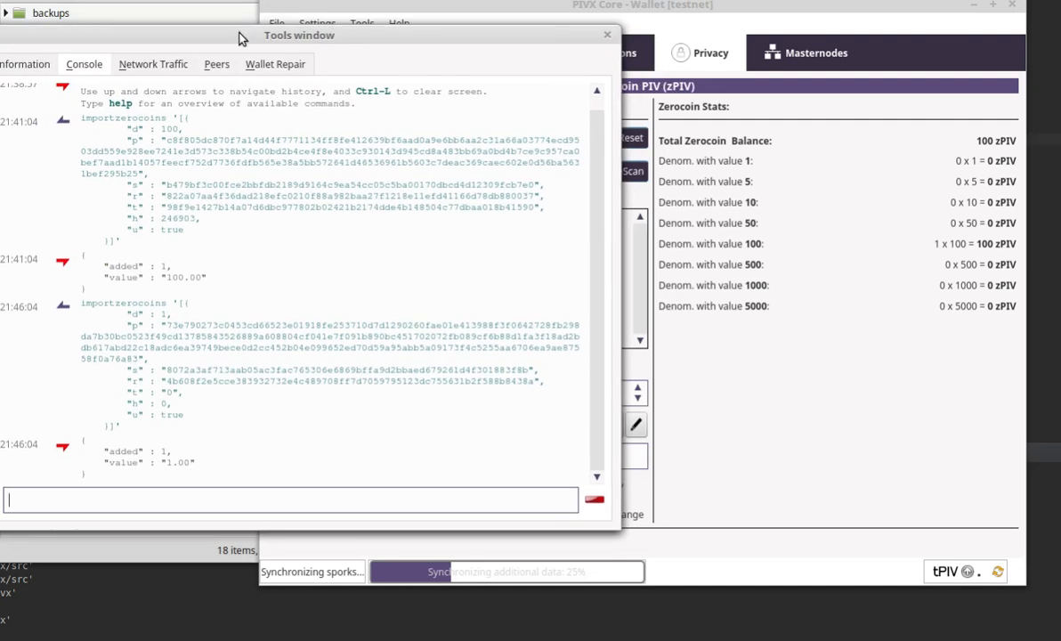
left_click_drag(239, 34, 395, 47)
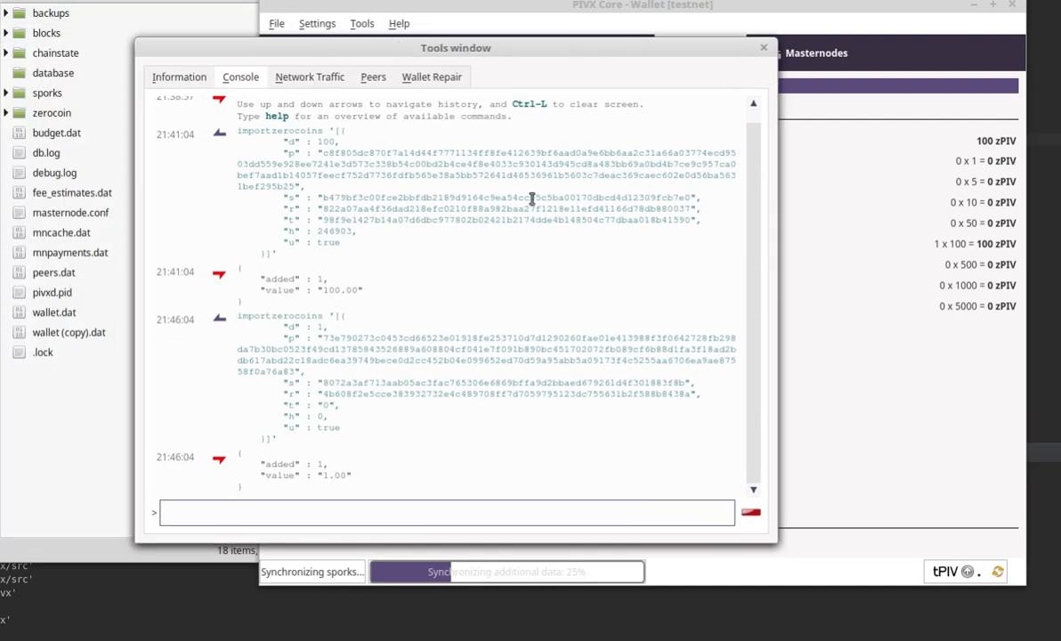
left_click(765, 48)
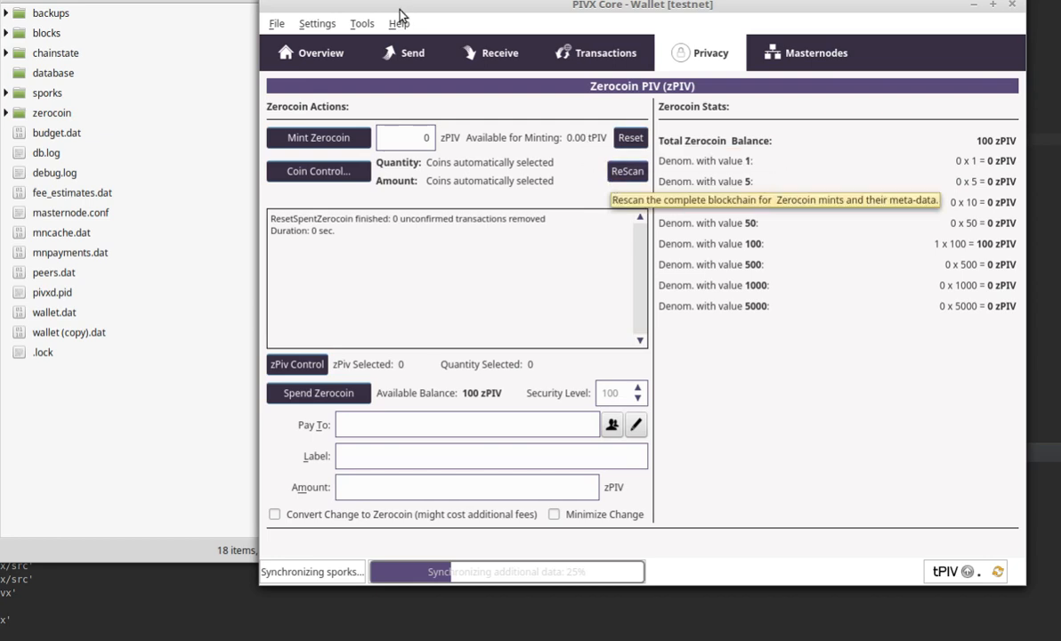
left_click(361, 24)
left_click(378, 64)
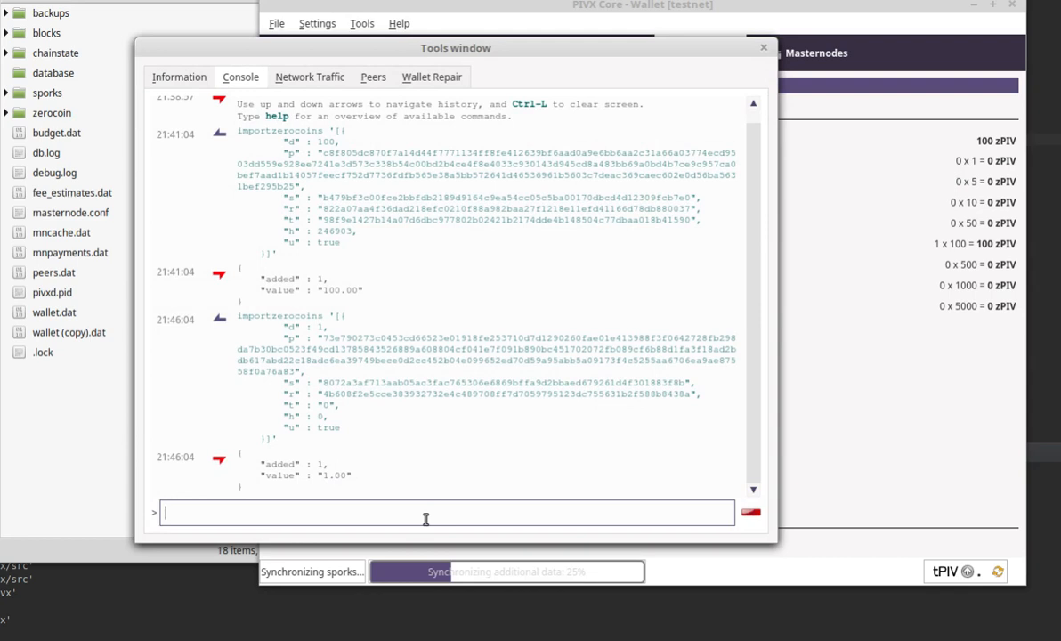
- Run getarchivedzerocoin after highlighting the imported "t" and "h" entries, and examine the archived coin's txid
type("get")
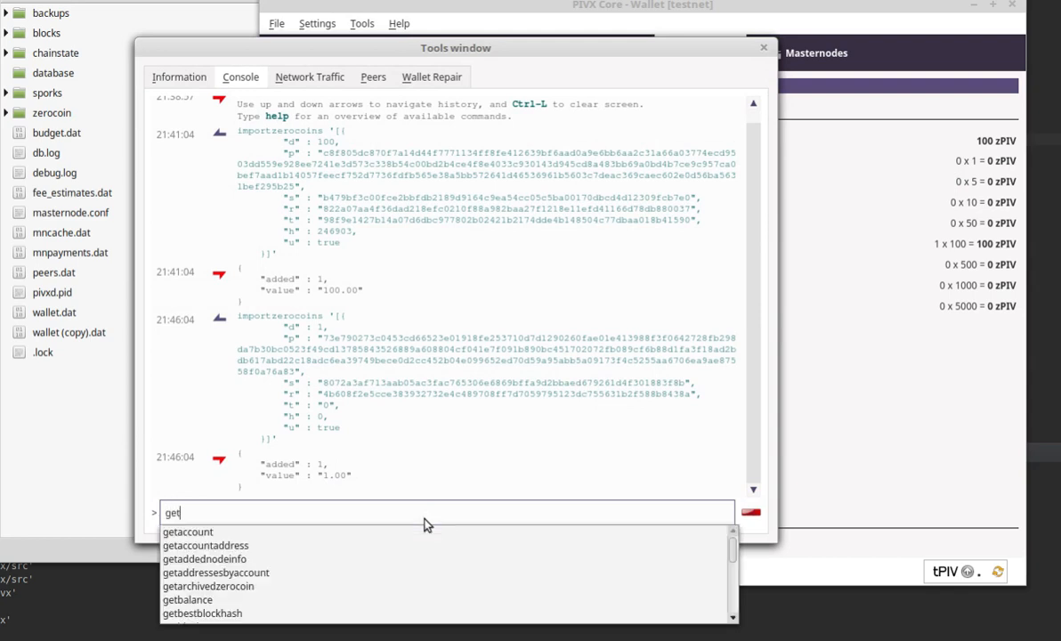
type("archived")
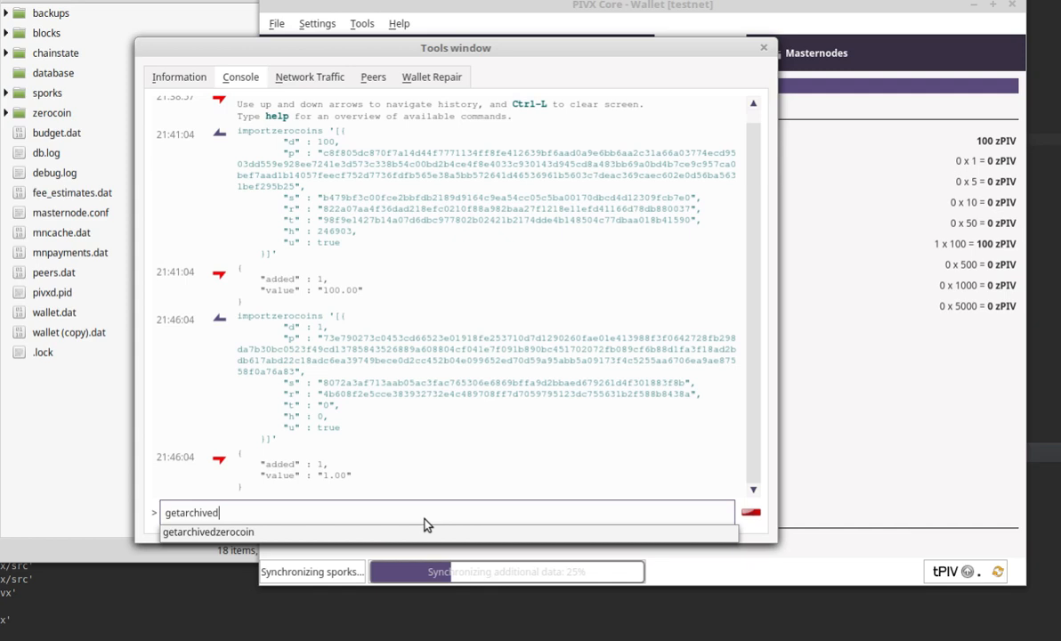
key("Down")
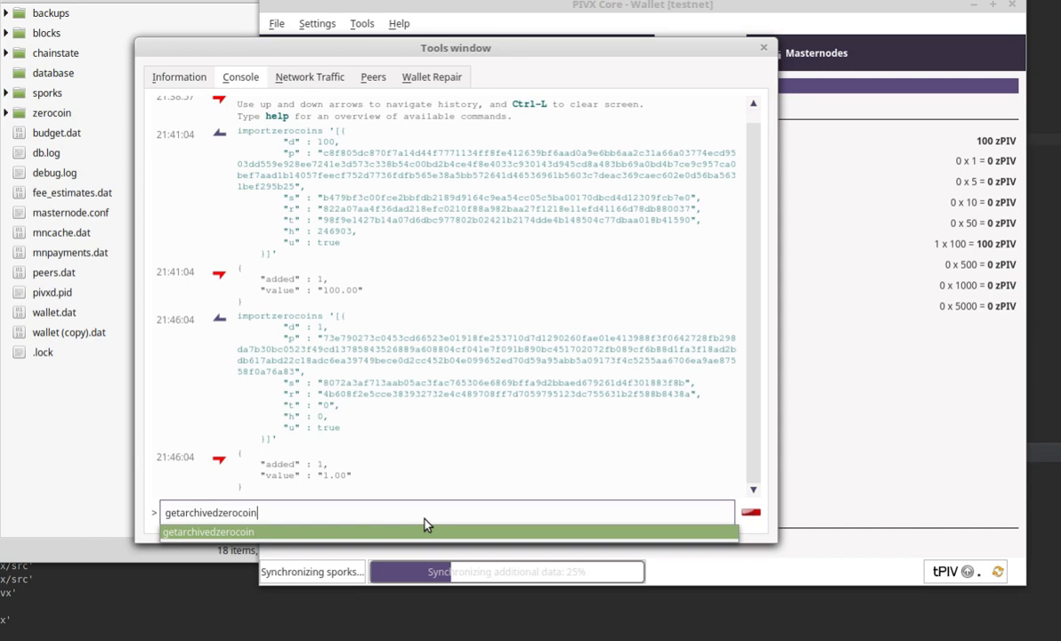
left_click(330, 414)
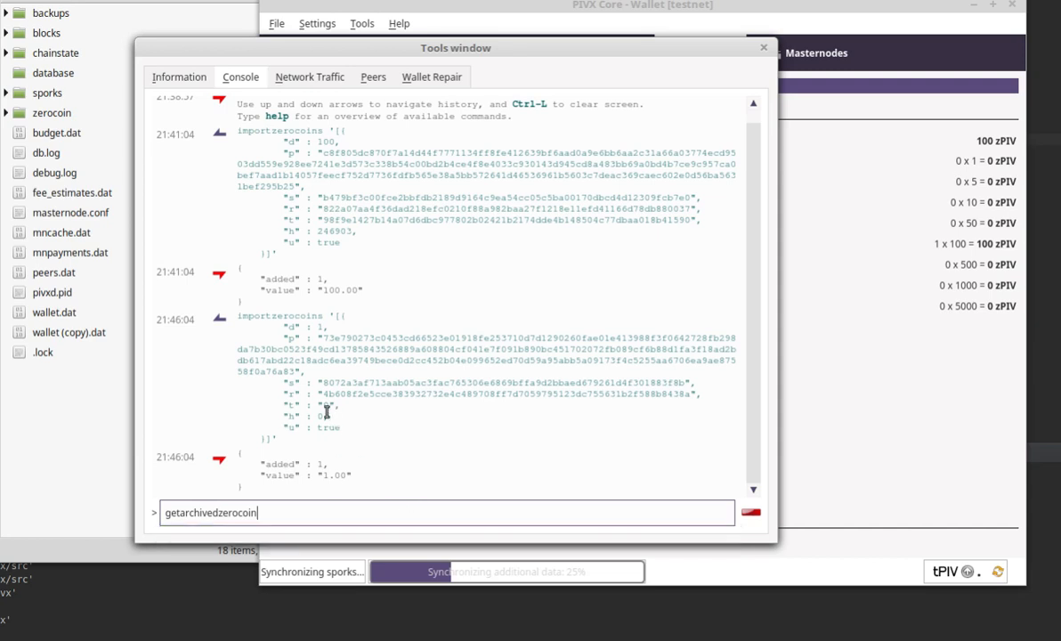
left_click_drag(326, 415, 279, 405)
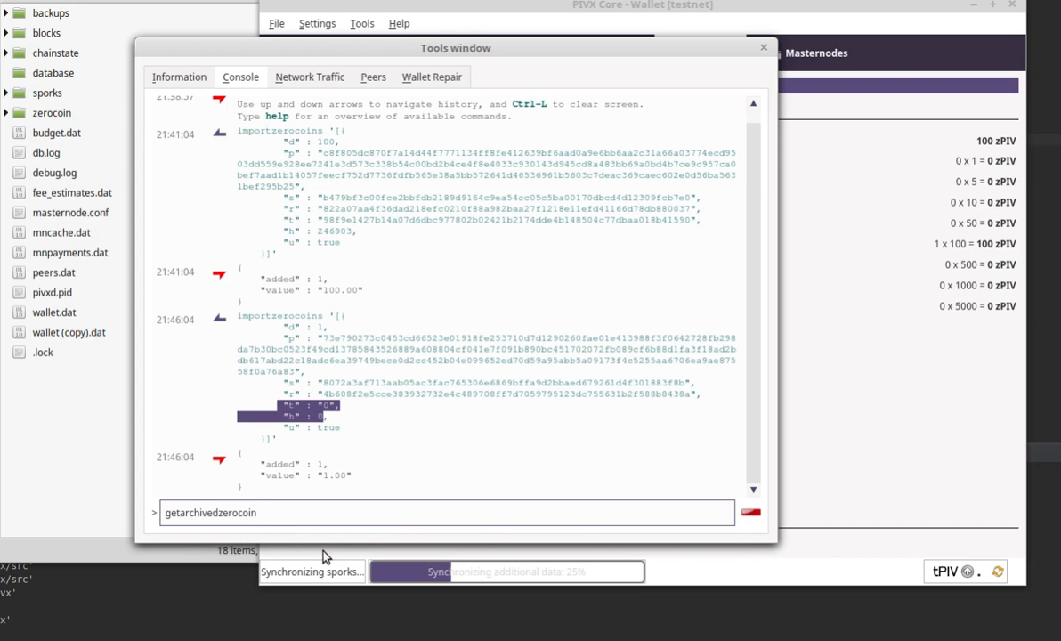
key("Return")
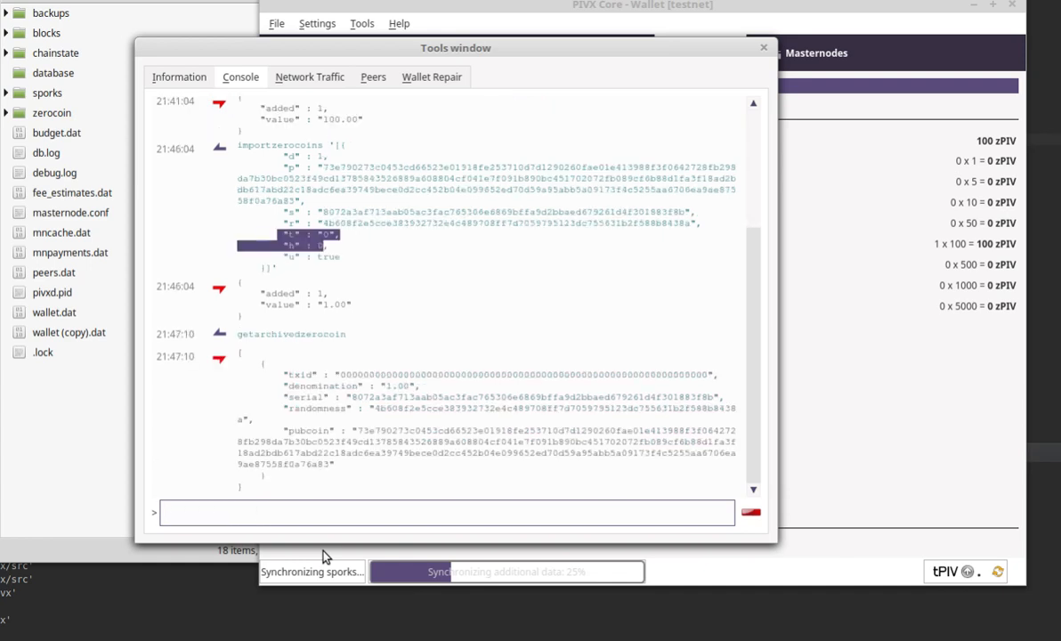
triple_click(344, 376)
left_click(346, 401)
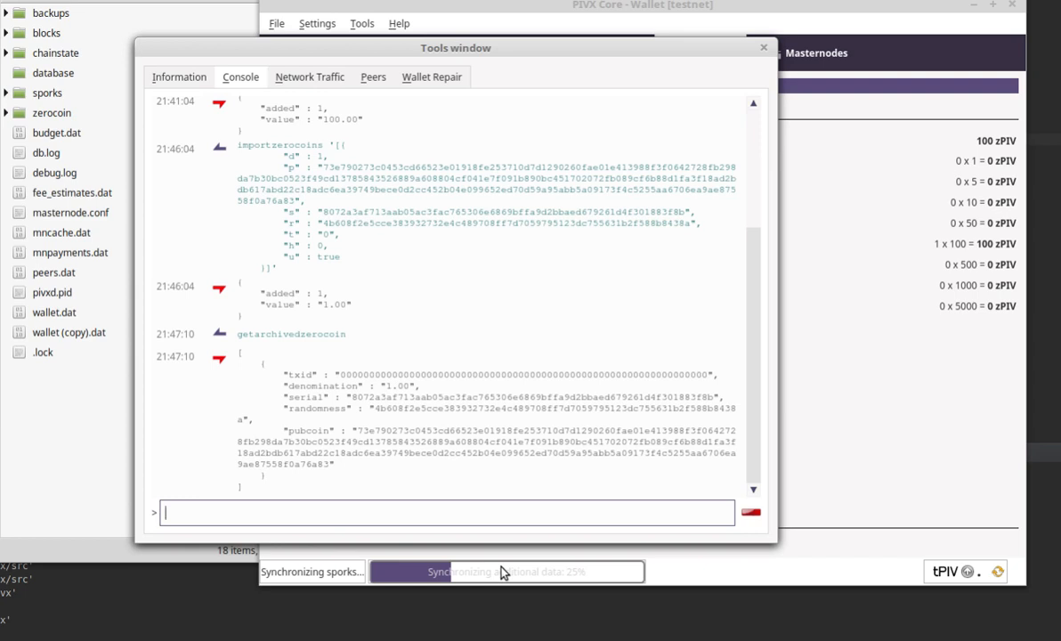
- Run the reconsiderzerocoins command in the console
type("rec")
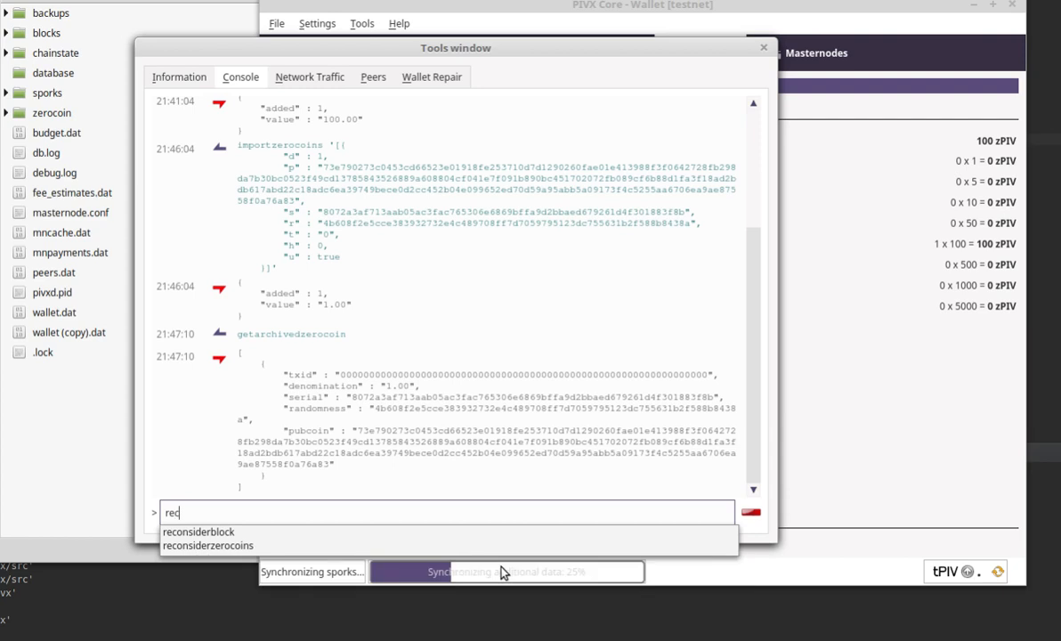
key("Down")
key("Down")
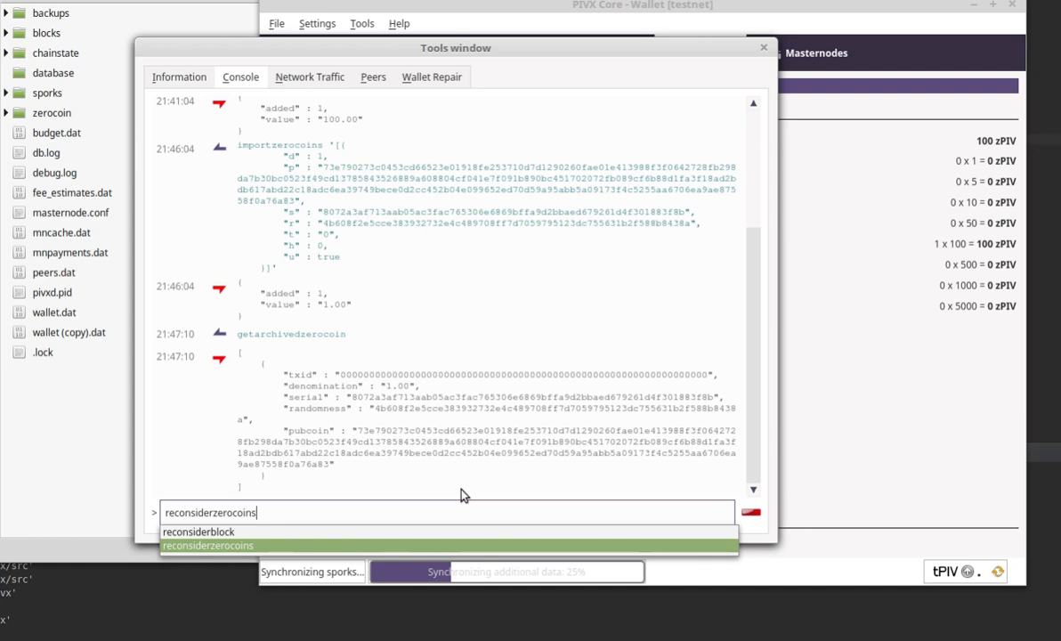
key("Return")
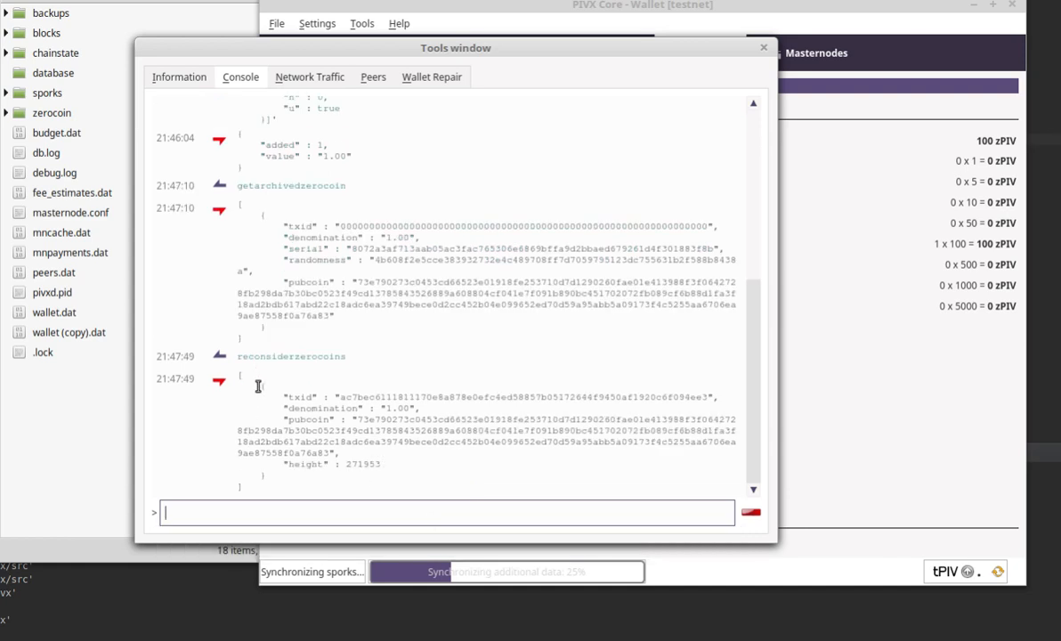
- Highlight the reconsidered coin's data, height and txid, and compare them with the txid of the archived entry
left_click_drag(261, 386, 265, 477)
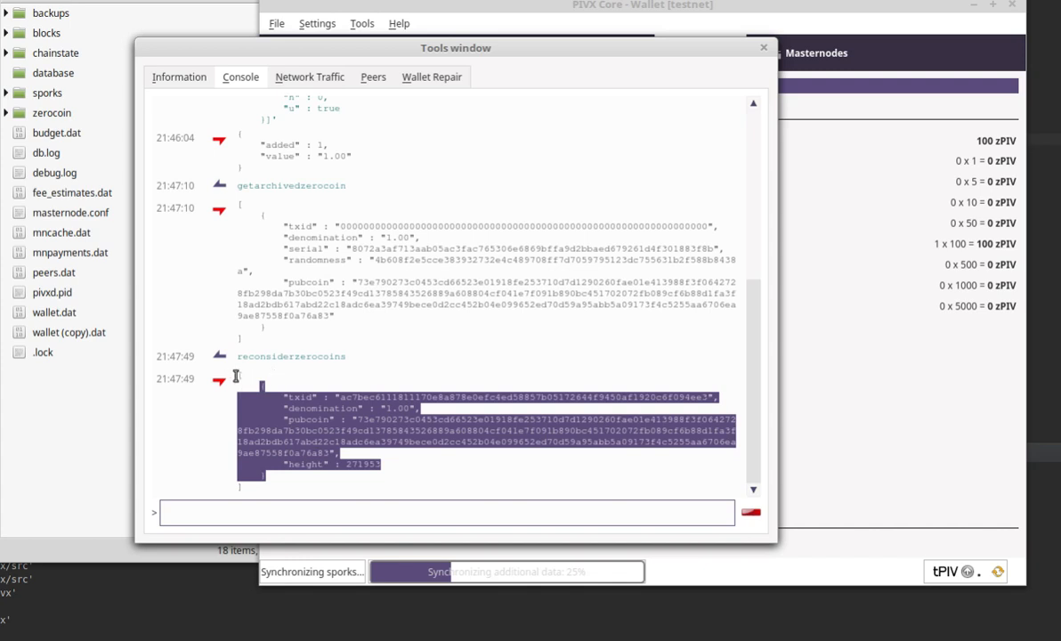
mouse_move(236, 374)
left_mouse_down()
mouse_move(249, 464)
mouse_move(357, 466)
left_mouse_up()
left_click(356, 466)
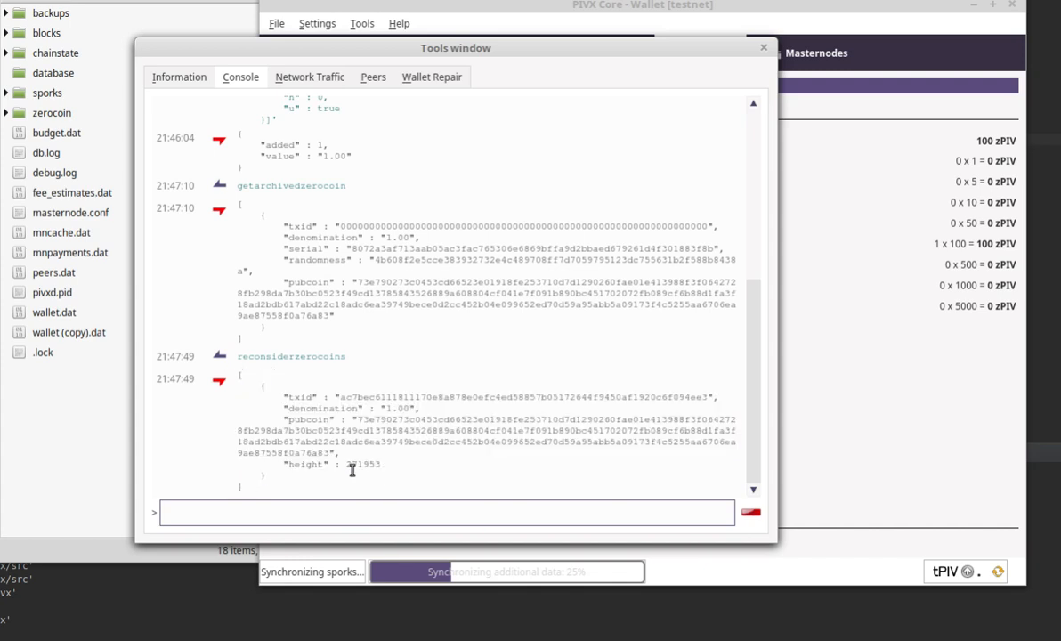
double_click(358, 466)
double_click(412, 398)
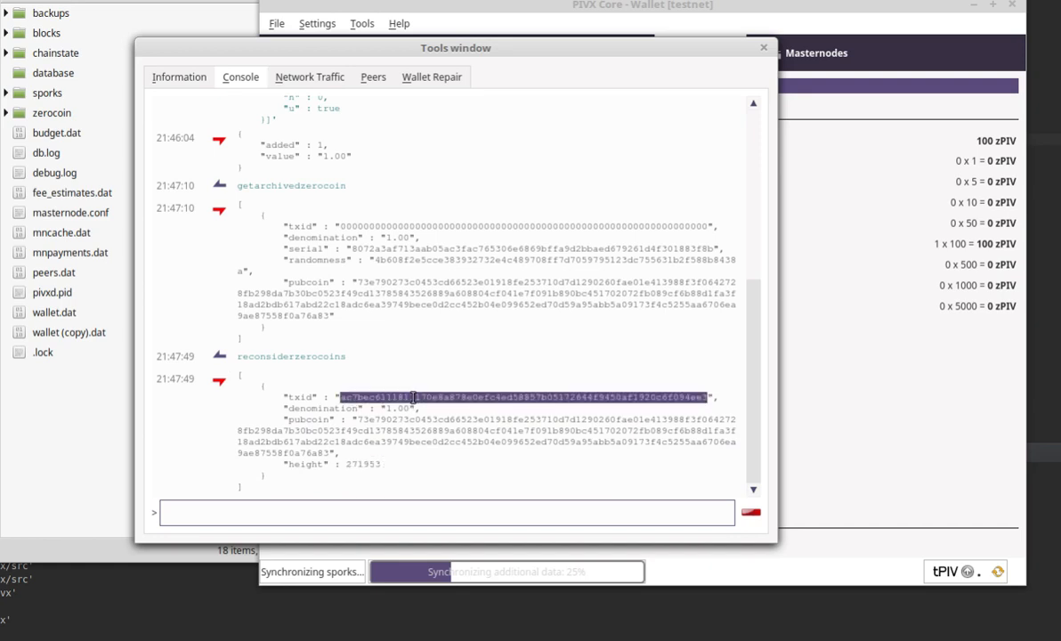
double_click(541, 226)
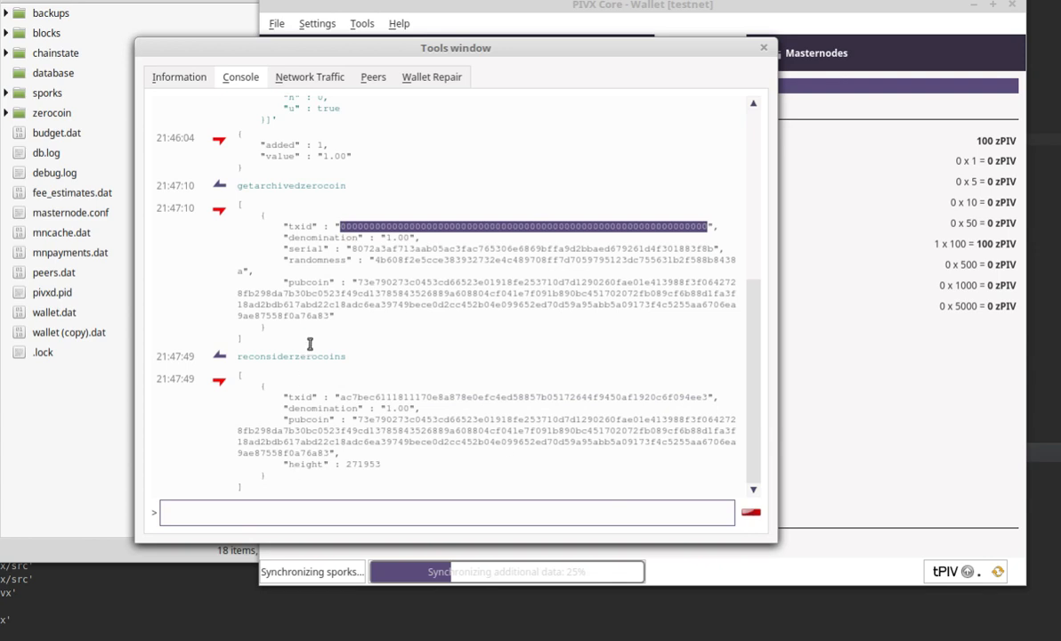
- Recall getarchivedzerocoin from the command history and run it again to check the archive
left_click(302, 520)
key("Up")
key("Up")
key("Return")
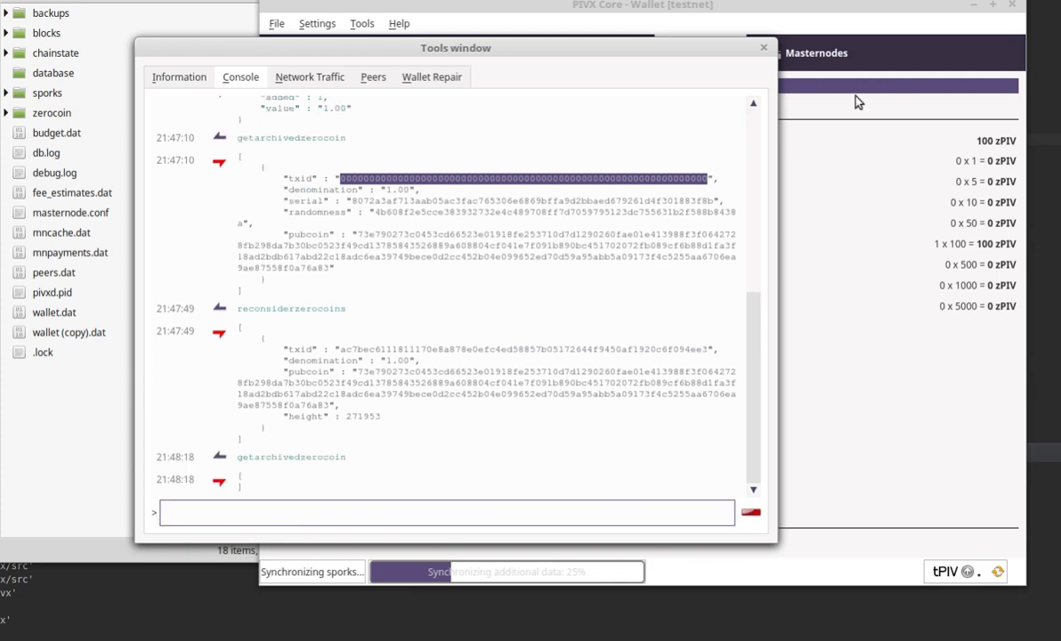
- Move the Tools window off the Privacy page and open the list of zPIV available to spend
left_click_drag(612, 49, 96, 59)
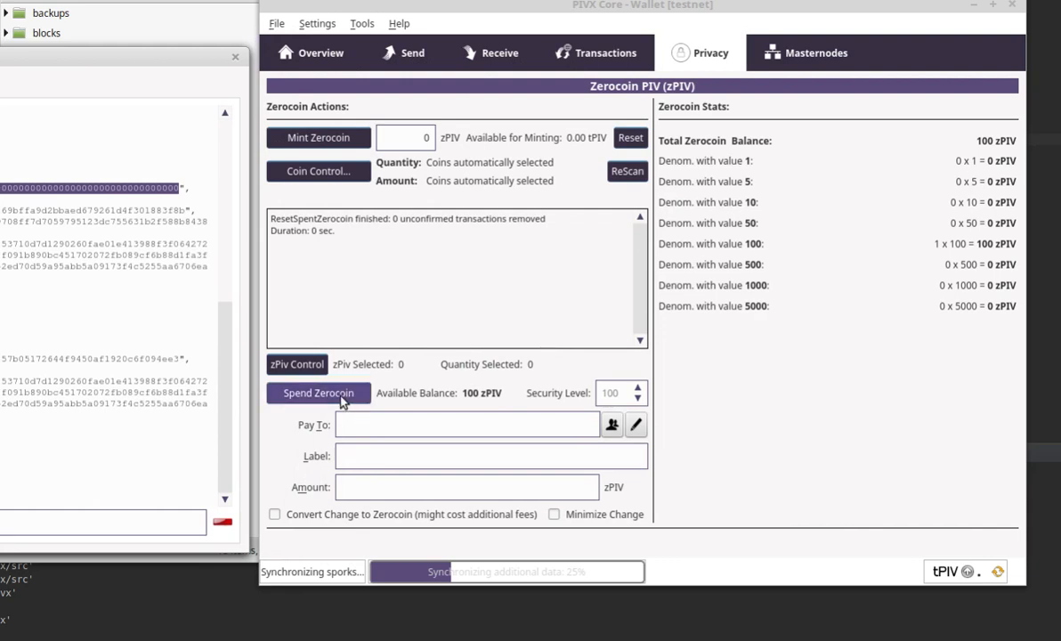
left_click(297, 365)
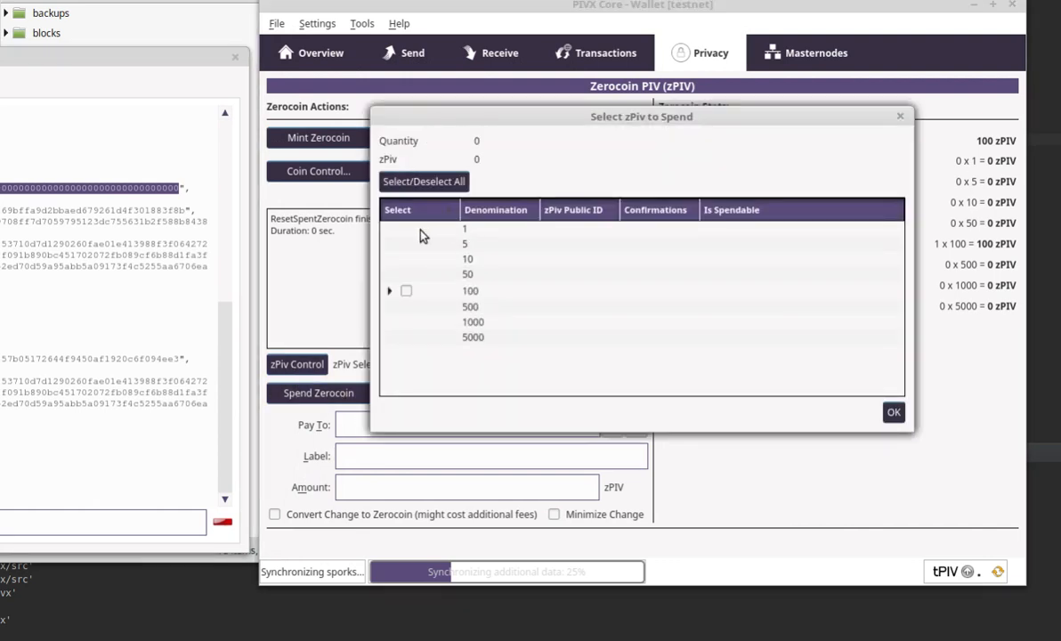
- Close the zPIV selection list, reset the spent zerocoins and rescan the wallet's zerocoin mints
left_click(892, 415)
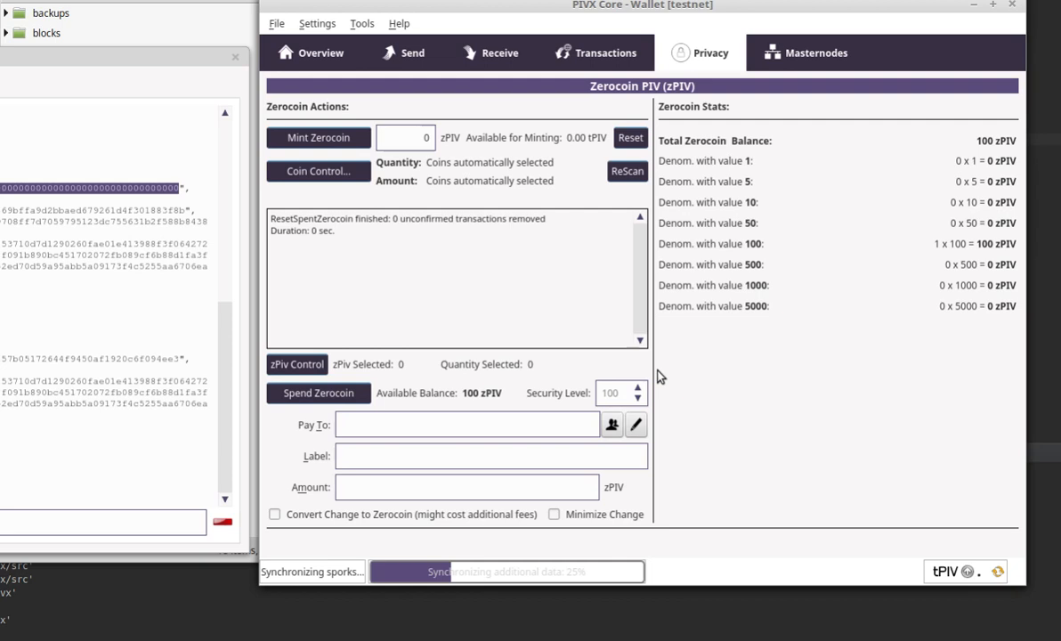
left_click(632, 141)
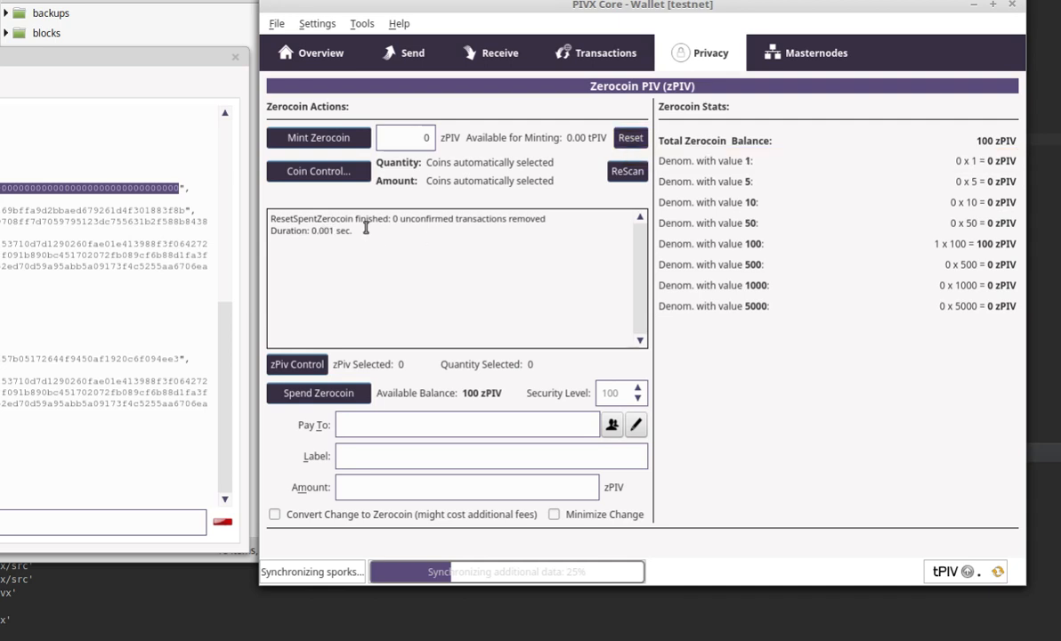
left_click(628, 172)
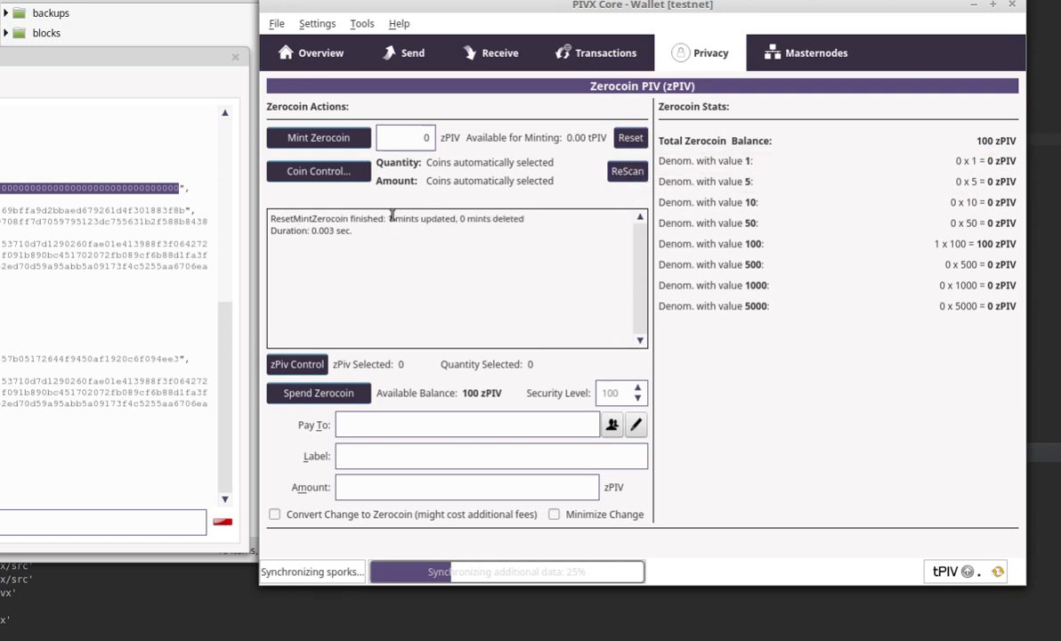
left_click_drag(390, 218, 510, 219)
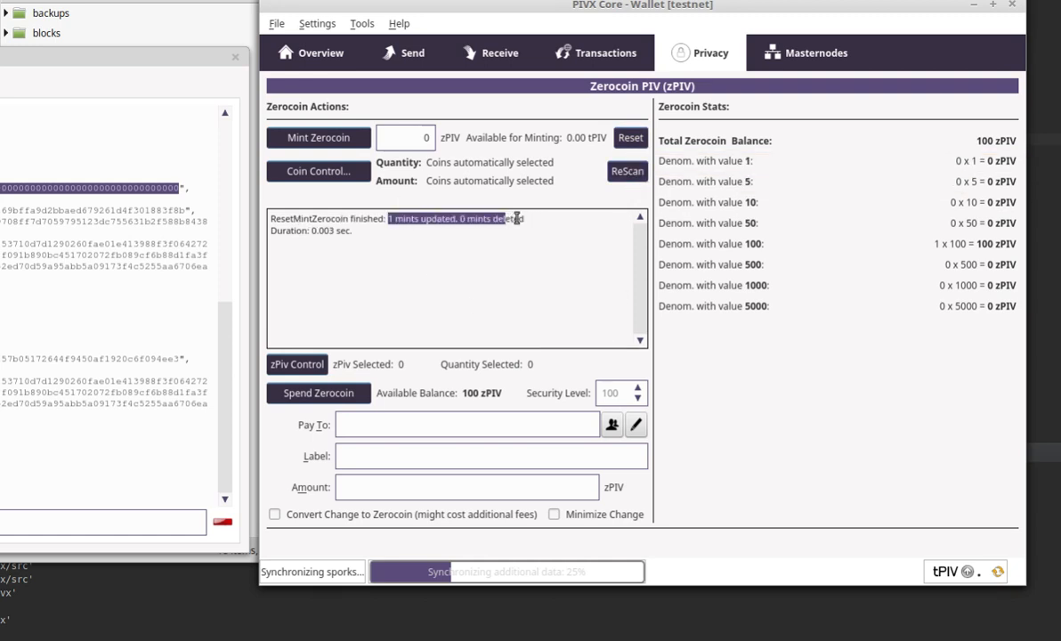
left_click(526, 219)
- Expand denomination 1 in the list of spendable zPIV and select its single coin for spending
left_click(321, 367)
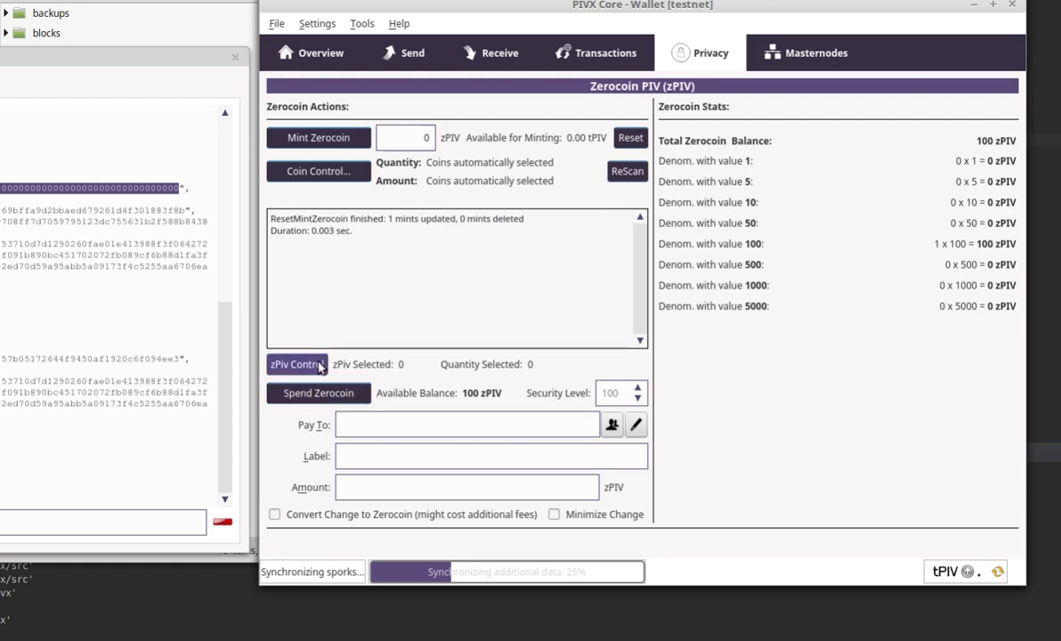
left_click(390, 231)
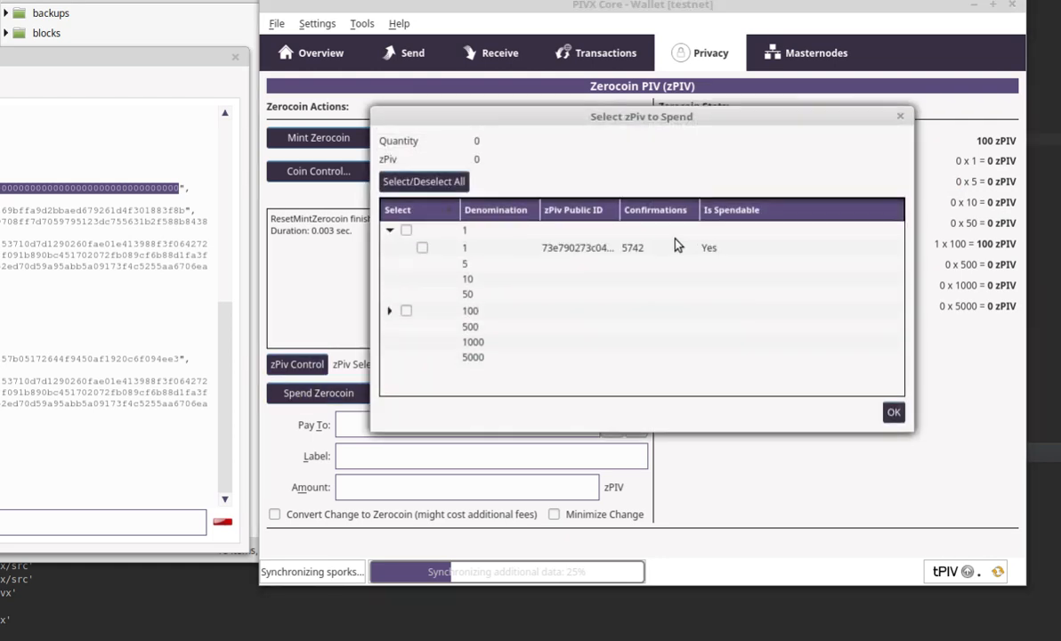
left_click(422, 248)
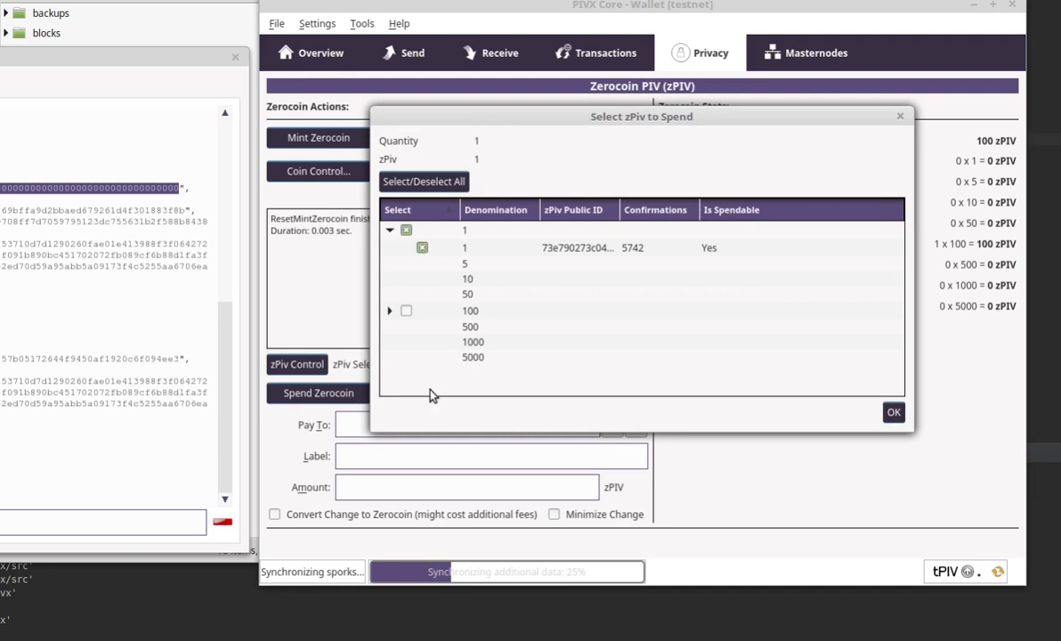
left_click(422, 248)
left_click(389, 231)
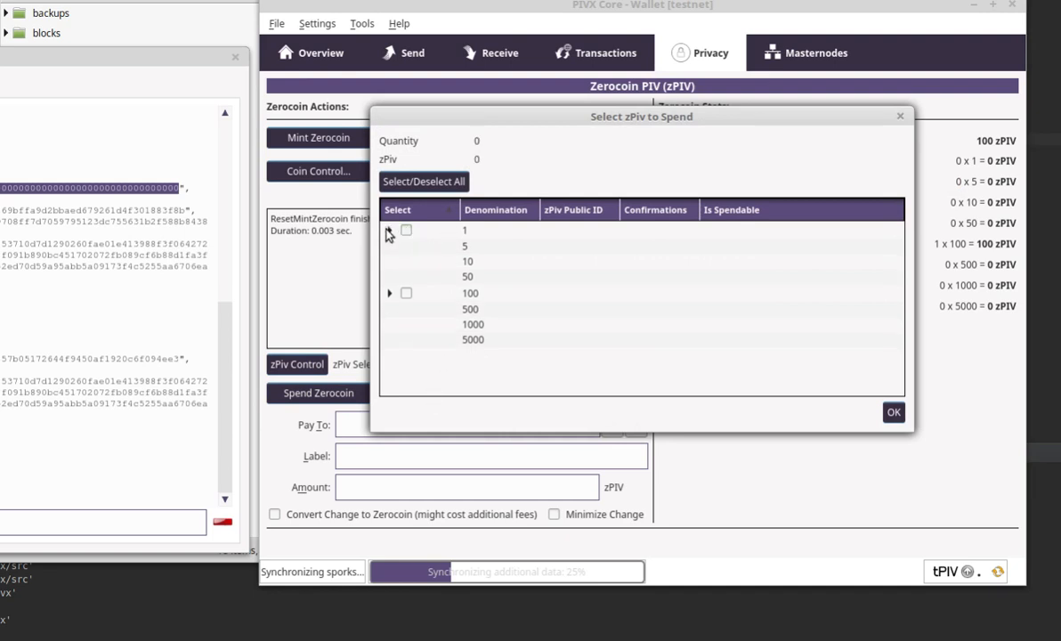
left_click(389, 232)
left_click(389, 230)
left_click(390, 231)
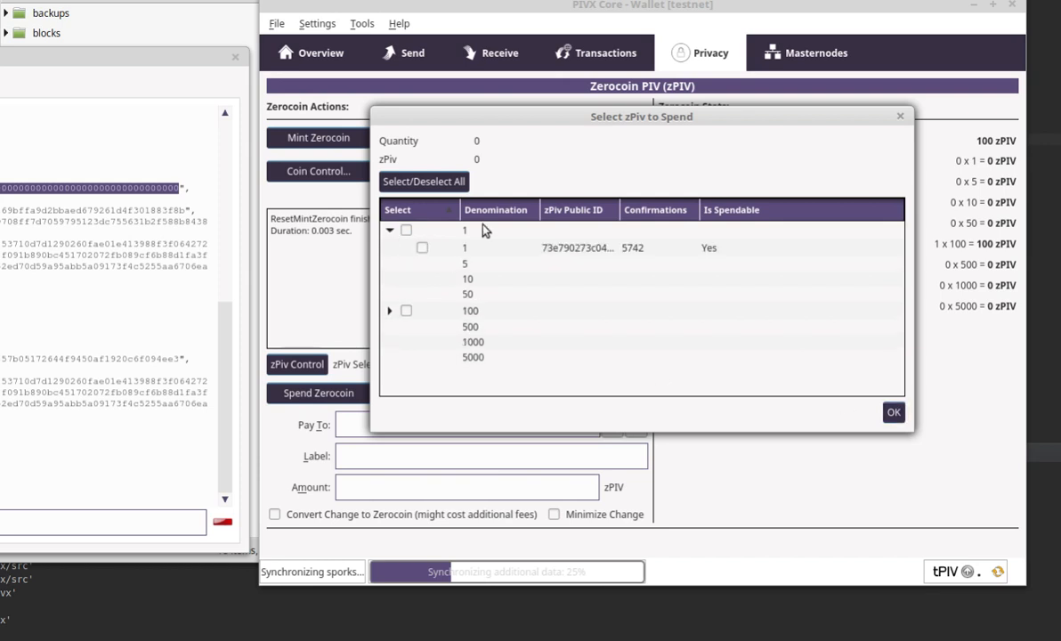
left_click(422, 250)
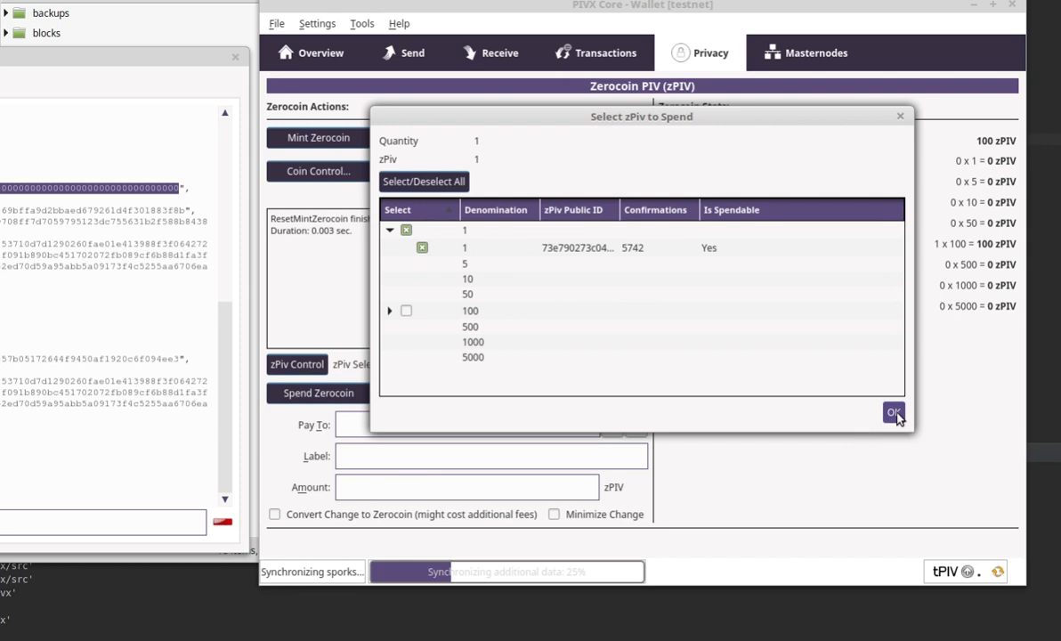
left_click(894, 413)
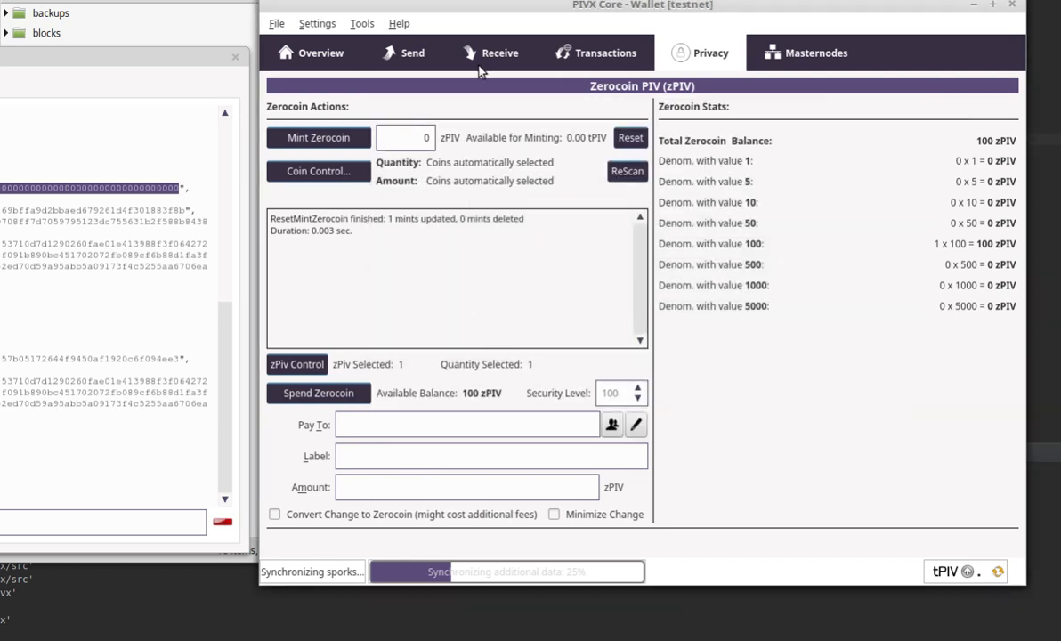
- Create a payment request with all fields left empty and copy its receiving address
left_click(448, 59)
left_click(430, 233)
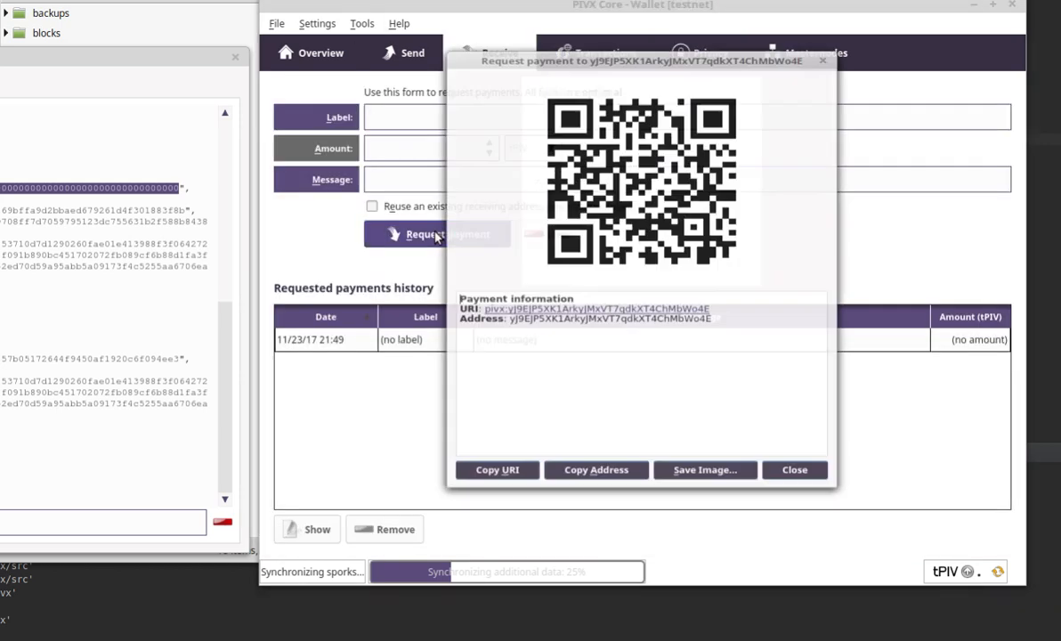
double_click(513, 326)
key("ctrl+c")
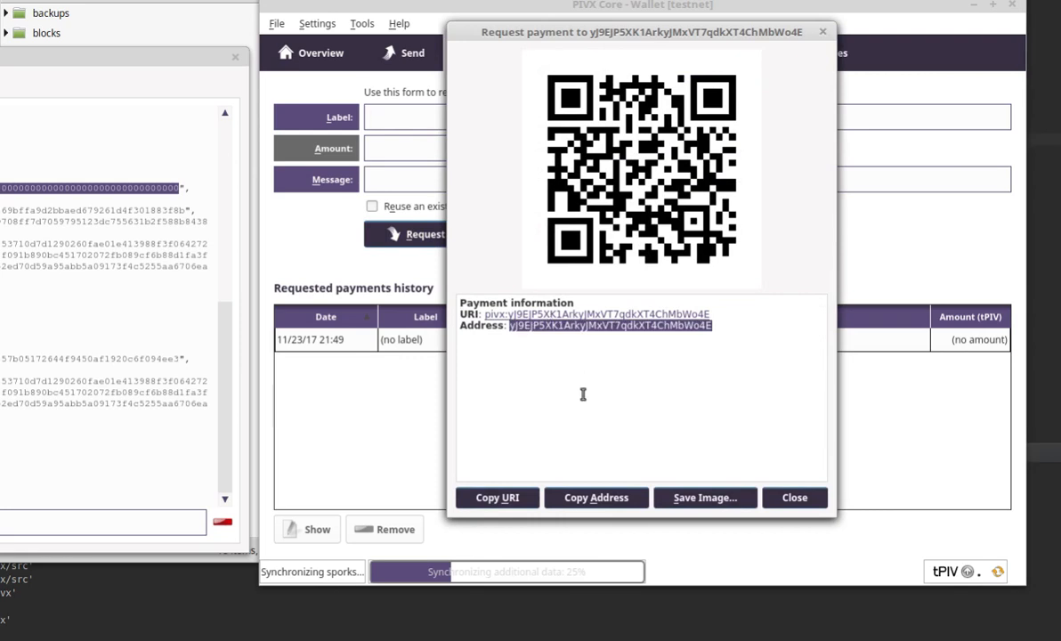
left_click(804, 498)
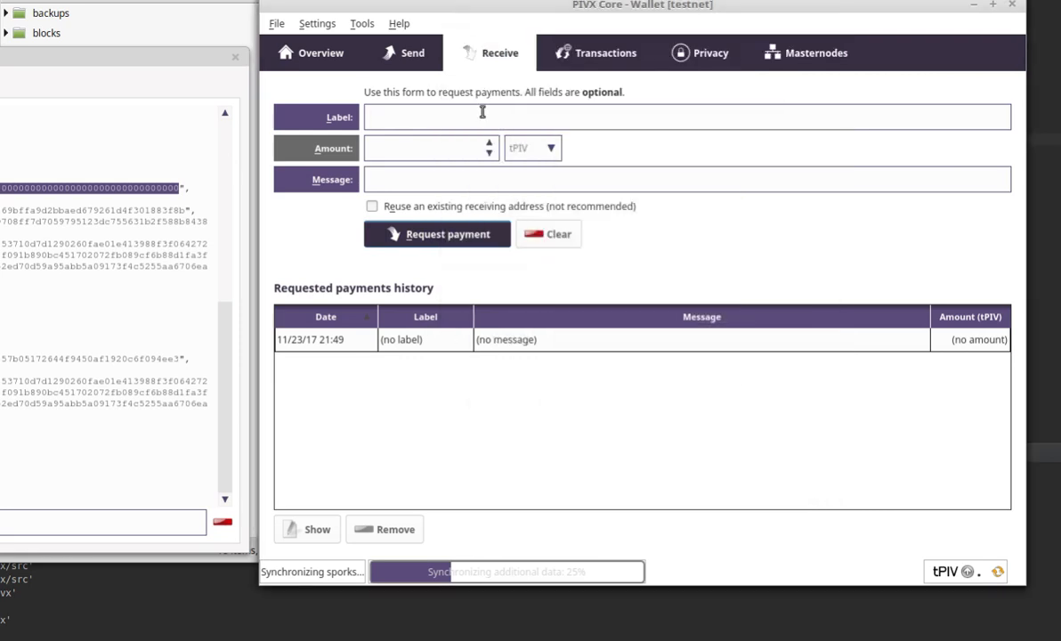
- Spend 1 zPIV from the Privacy page to the copied receiving address and confirm the send
left_click(686, 51)
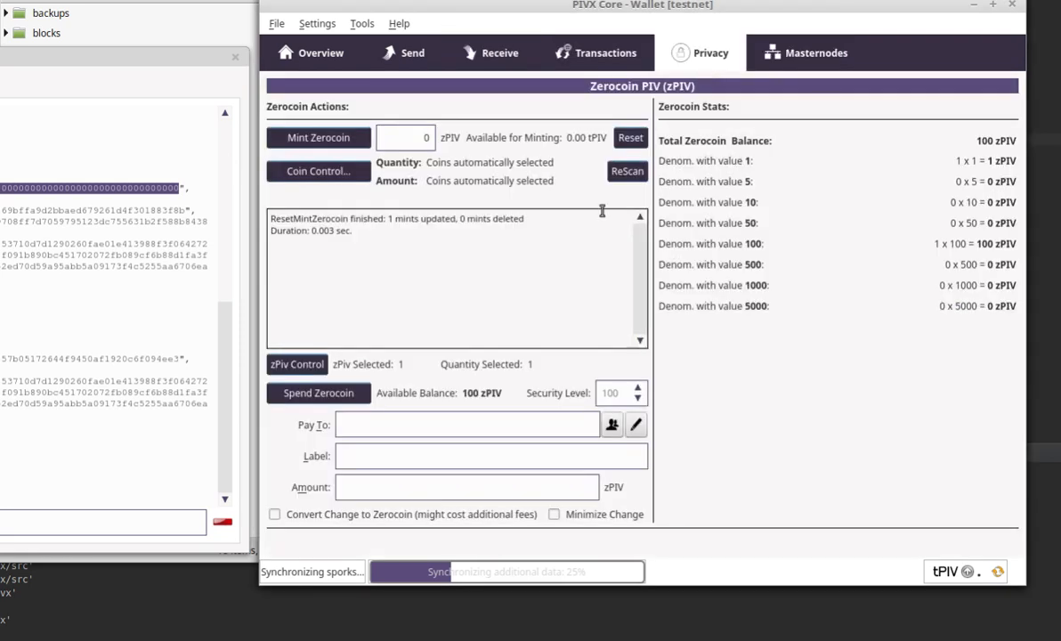
left_click(396, 424)
key("ctrl+v")
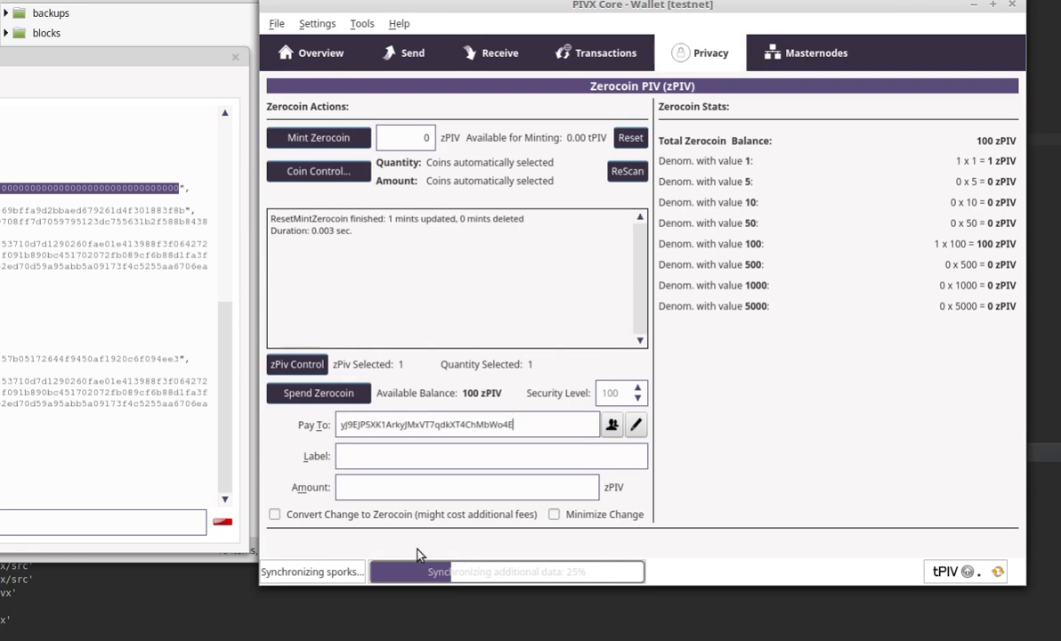
double_click(611, 393)
left_click(408, 488)
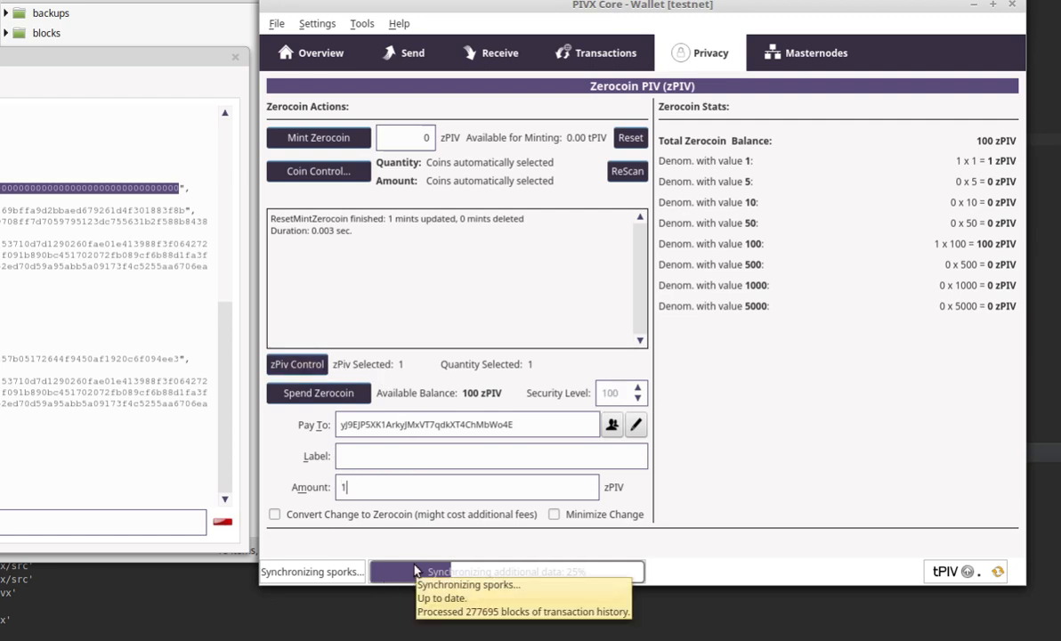
type("1")
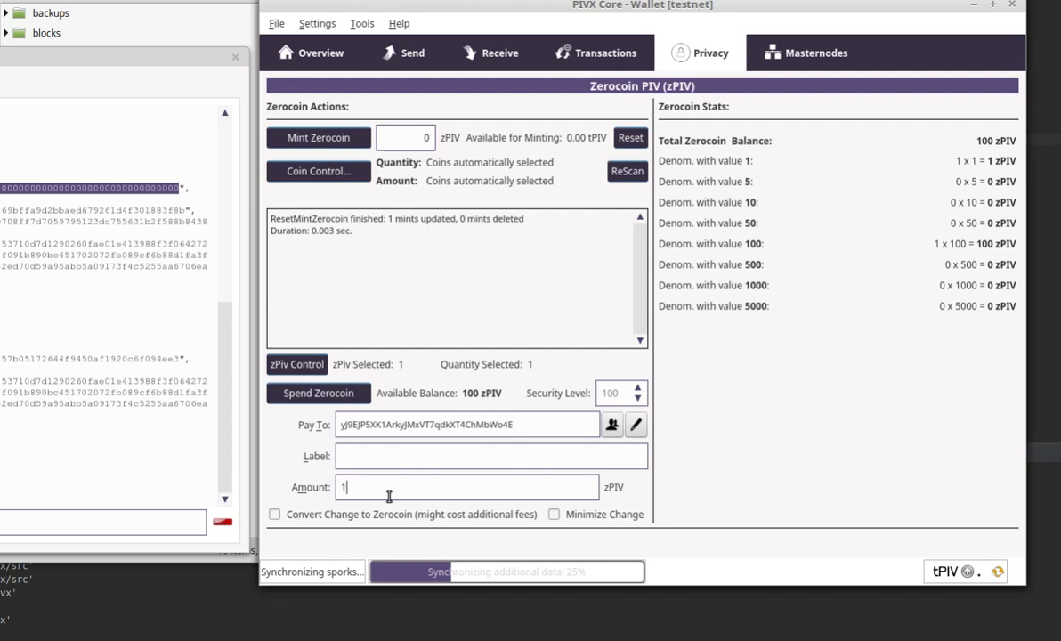
left_click(309, 397)
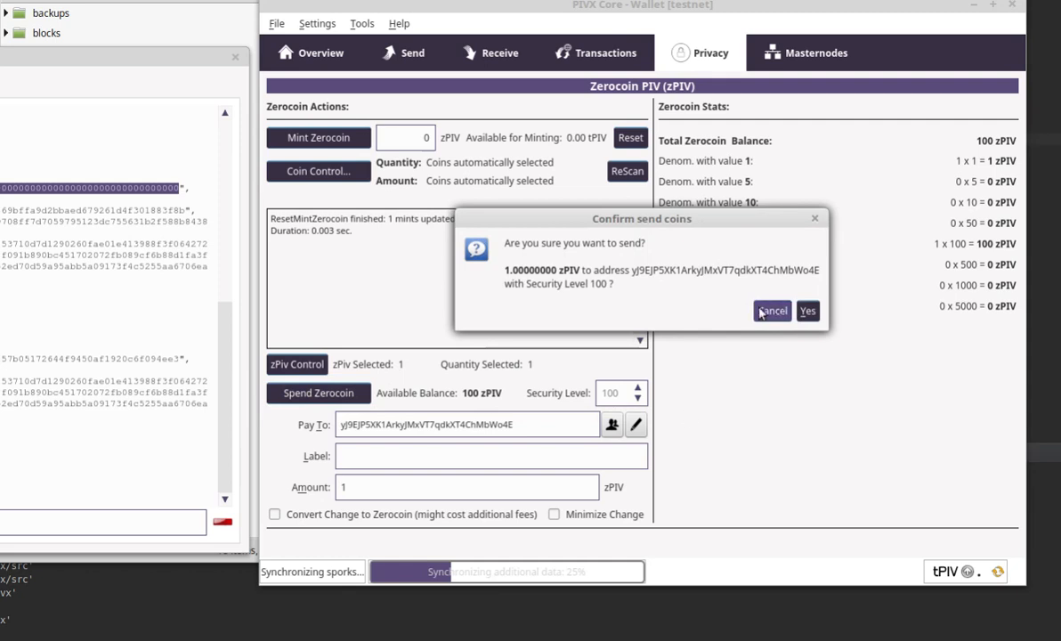
left_click(807, 311)
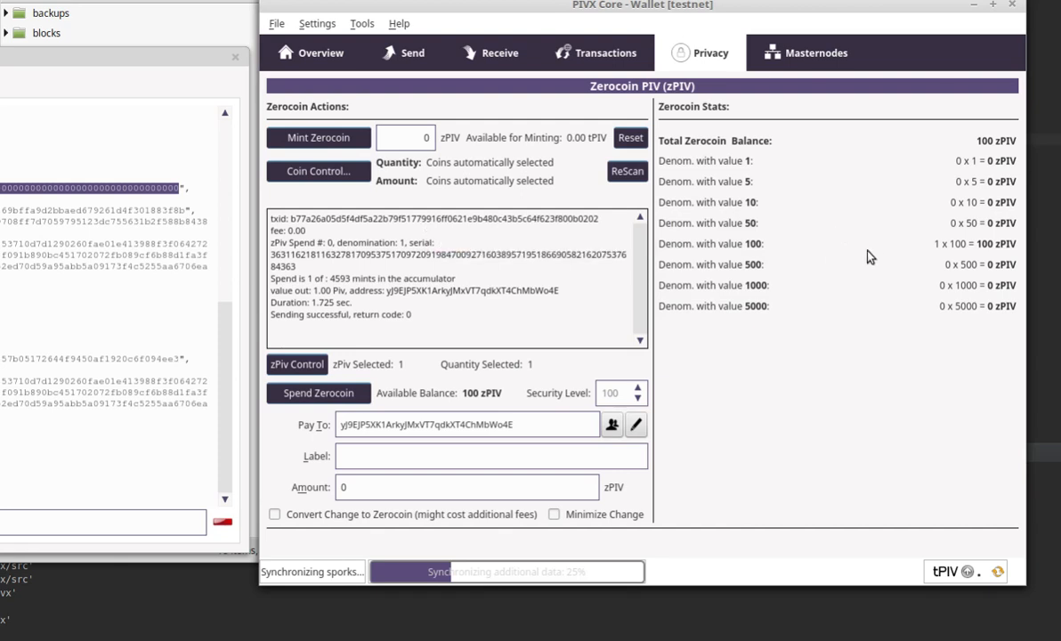
- Select the denomination-100 coin for spending and send 100 zPIV to the same address
left_click(296, 364)
left_click(391, 291)
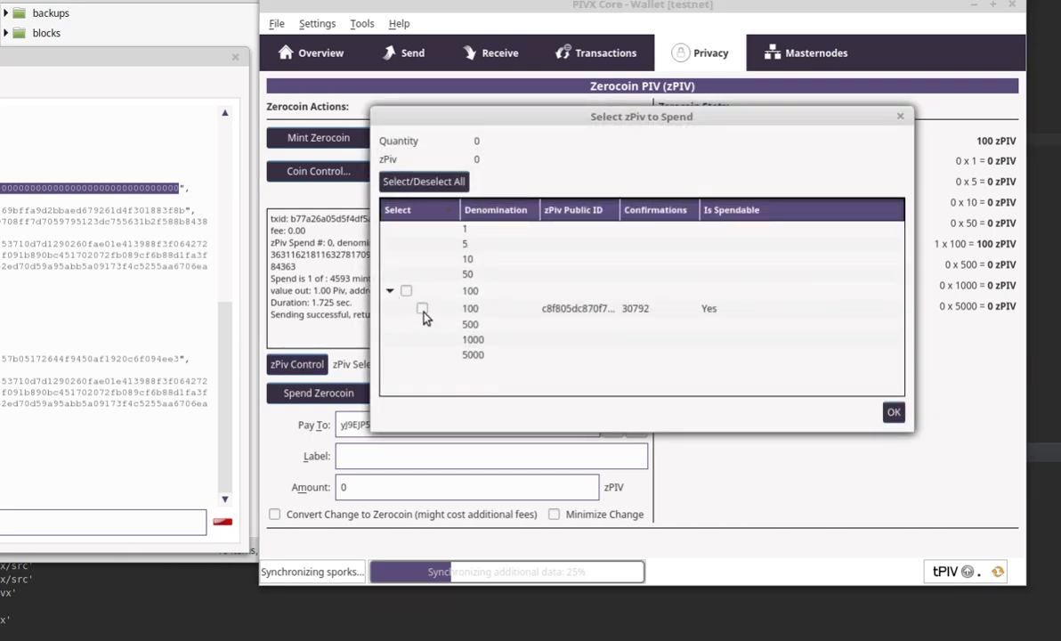
left_click(422, 308)
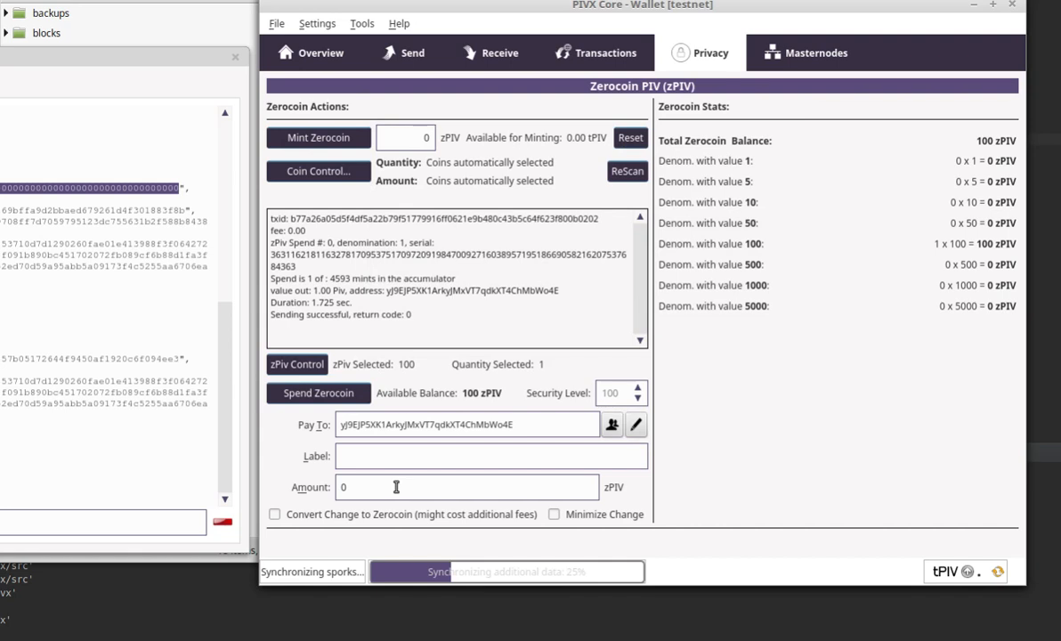
left_click_drag(425, 488, 245, 473)
type("100")
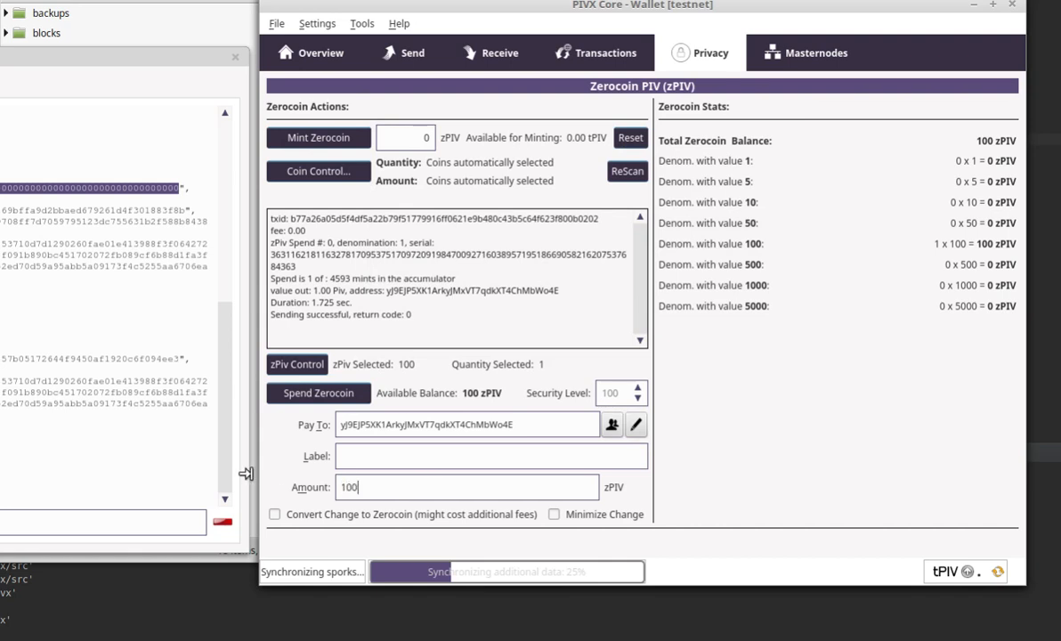
left_click(321, 392)
left_click(813, 311)
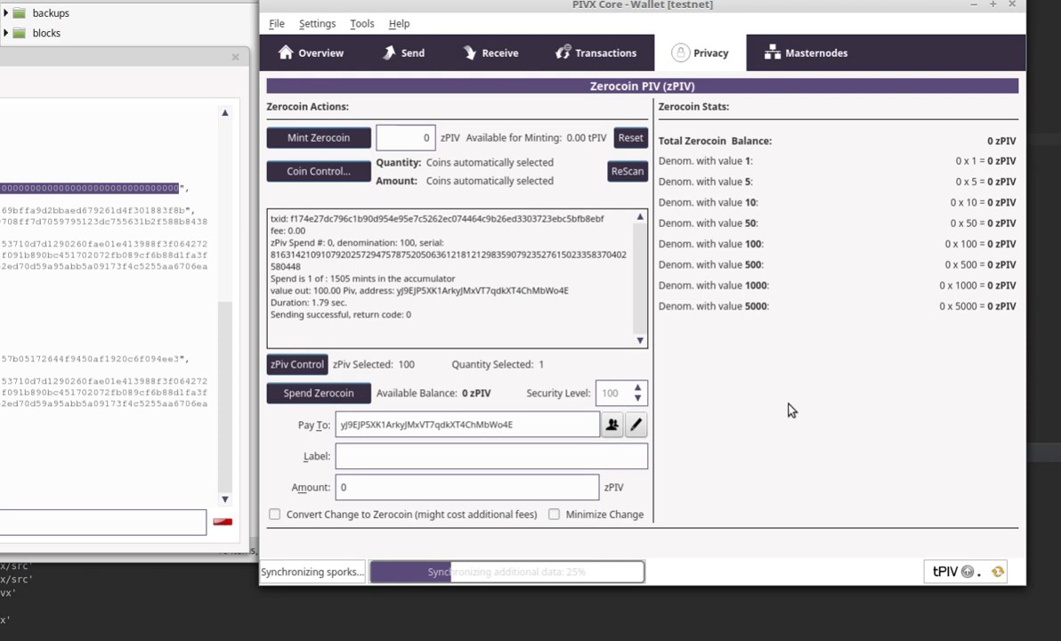
- Show the wallet's transaction list, and bring the console back into view to highlight the archived coin's entry
left_click(582, 56)
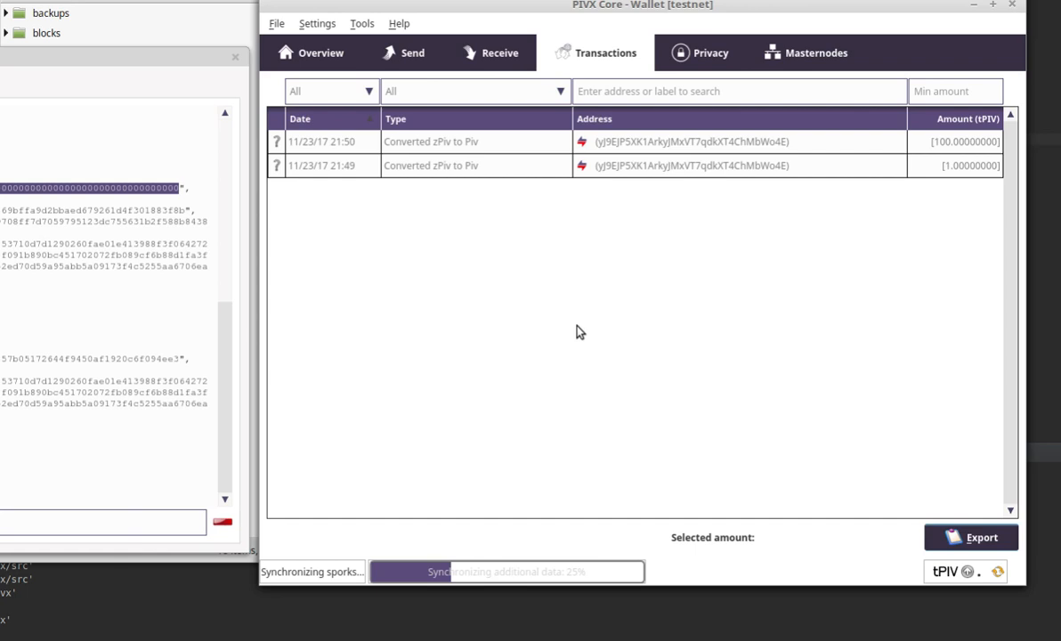
left_click(196, 140)
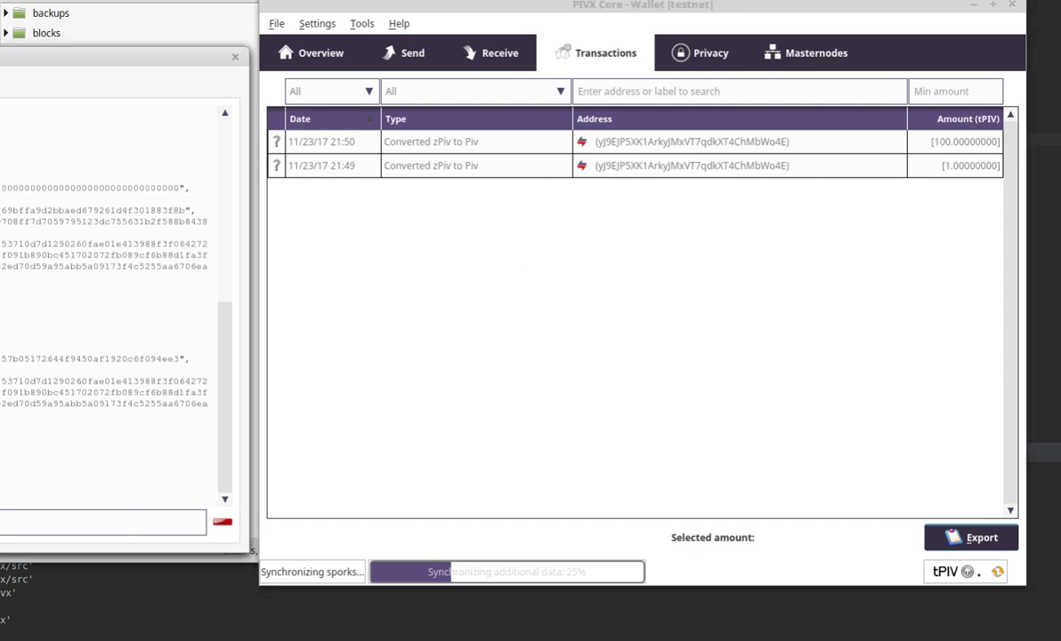
left_click_drag(2, 57, 430, 87)
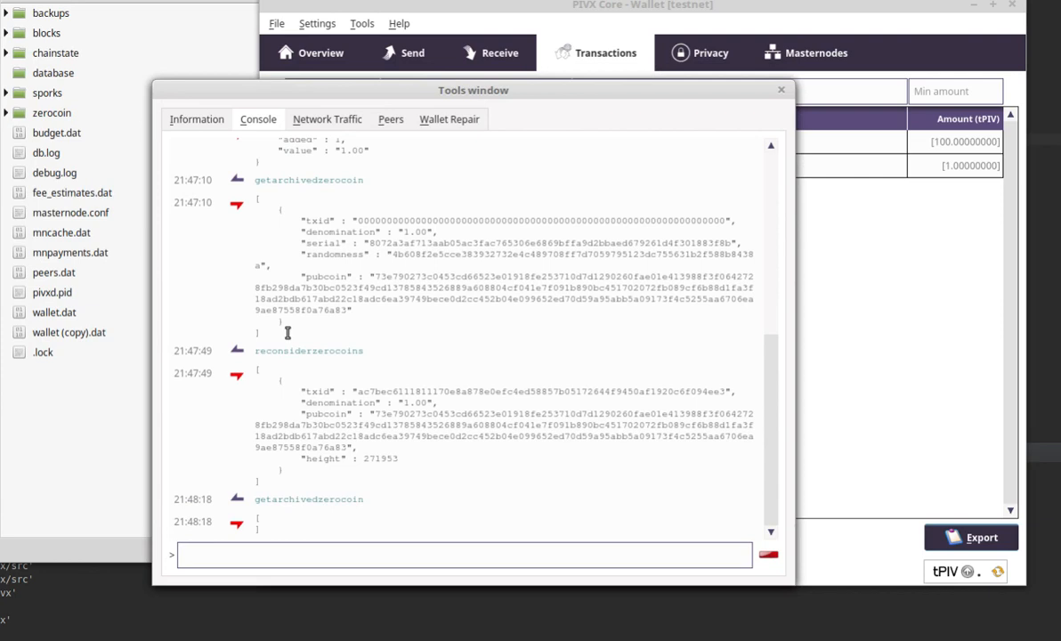
left_click_drag(267, 331, 258, 199)
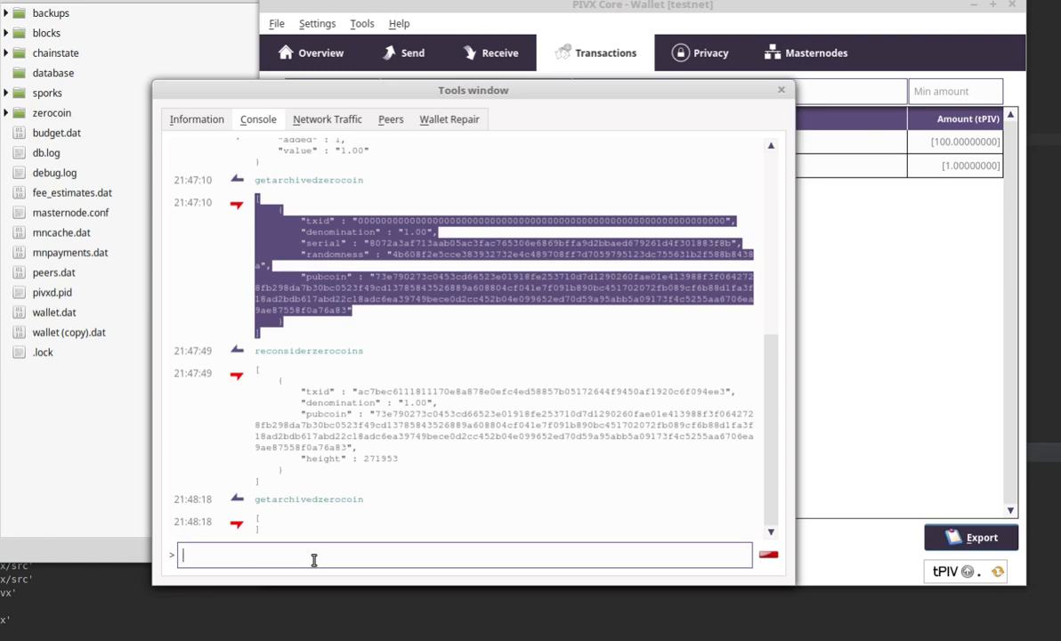
- Run exportzerocoins without arguments in the console to show its usage help
type("export")
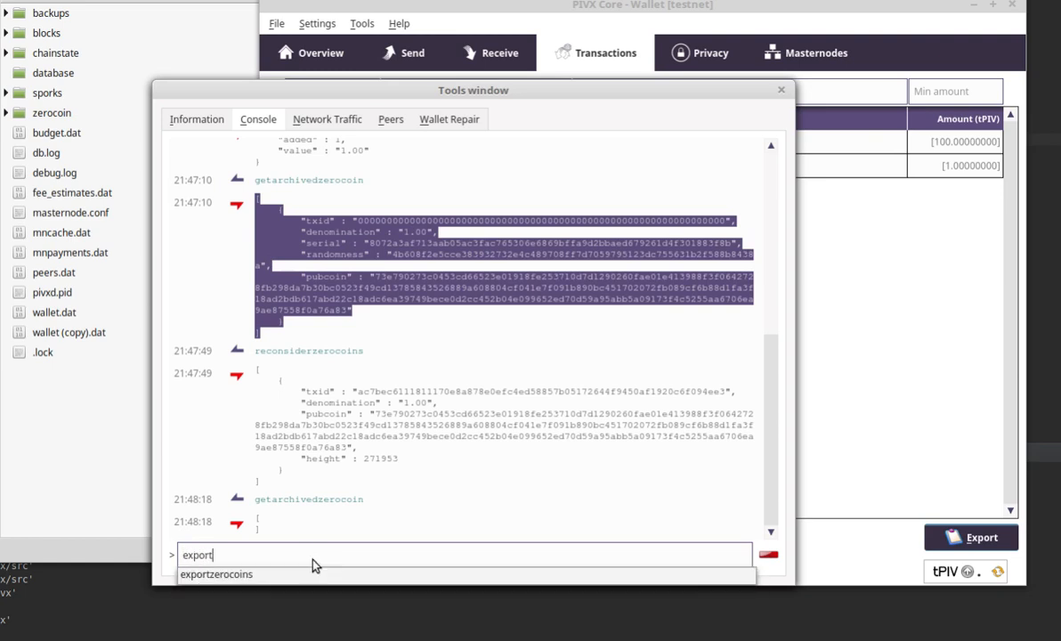
key("Down")
key("Return")
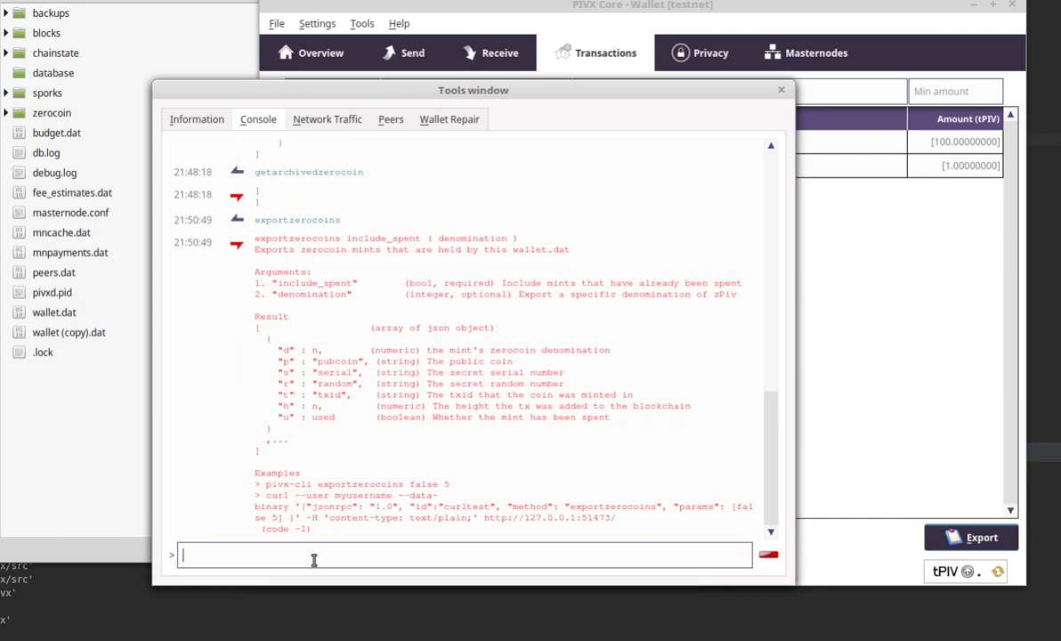
- Check the include_spent argument and run exportzerocoins true to export all mints, including spent ones
key("Up")
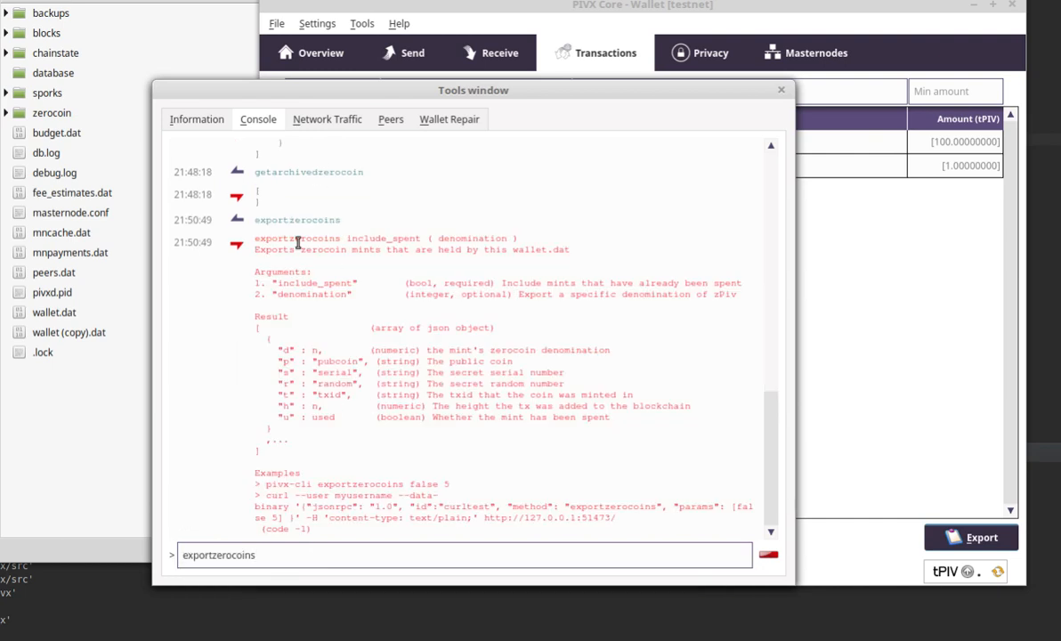
double_click(281, 283)
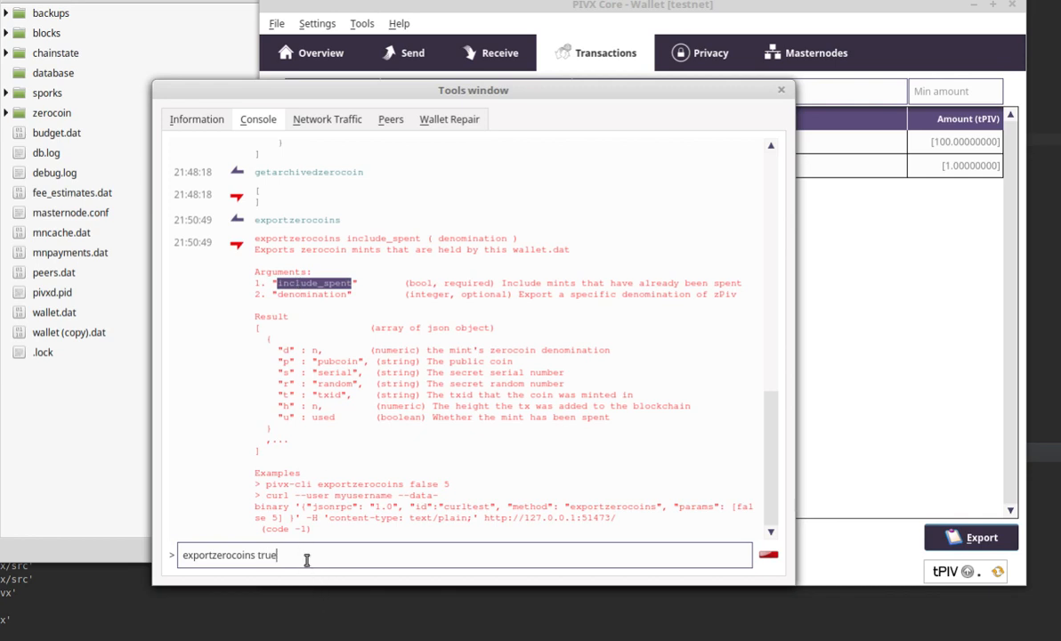
key("Return")
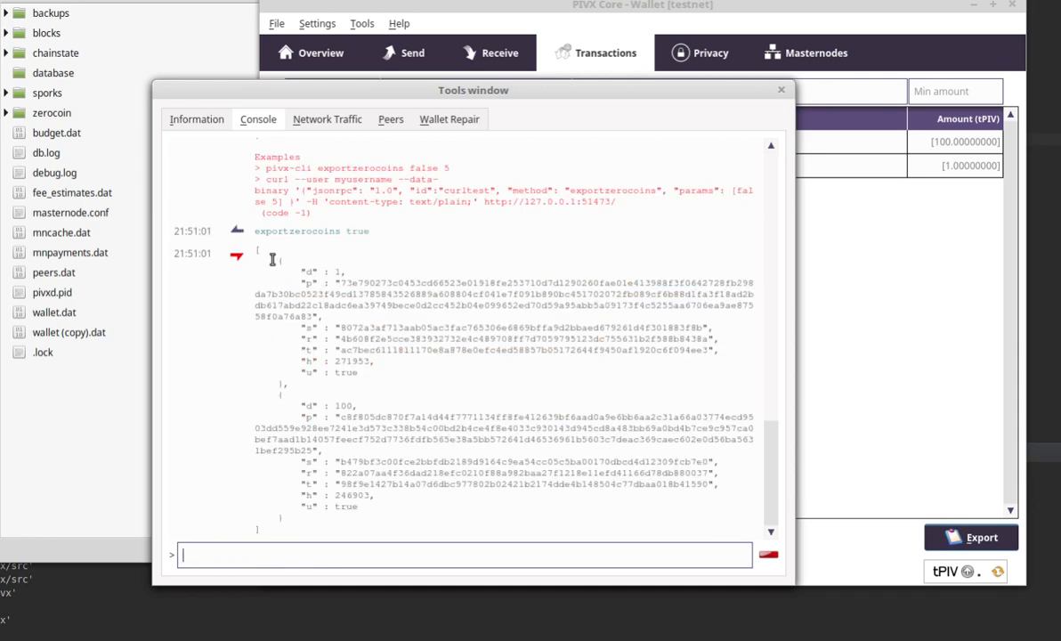
- Highlight both exported mint entries and the used flag of the denomination-100 coin
left_click_drag(279, 260, 303, 488)
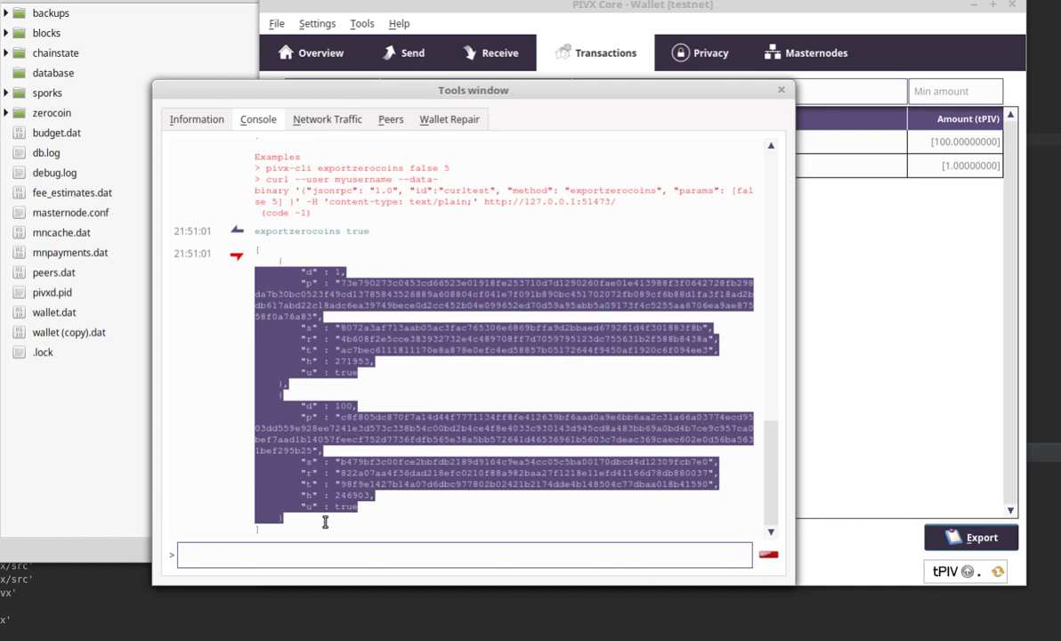
left_click(354, 498)
double_click(345, 505)
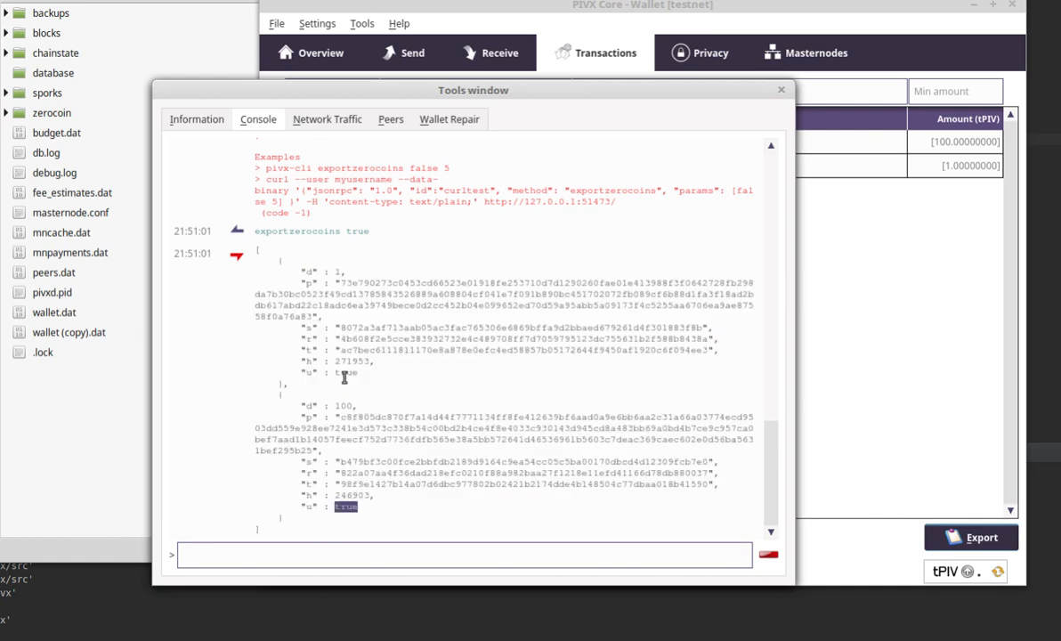
- Highlight the used flag of the denomination-1 coin and the two exported mint entries in the console output
double_click(345, 372)
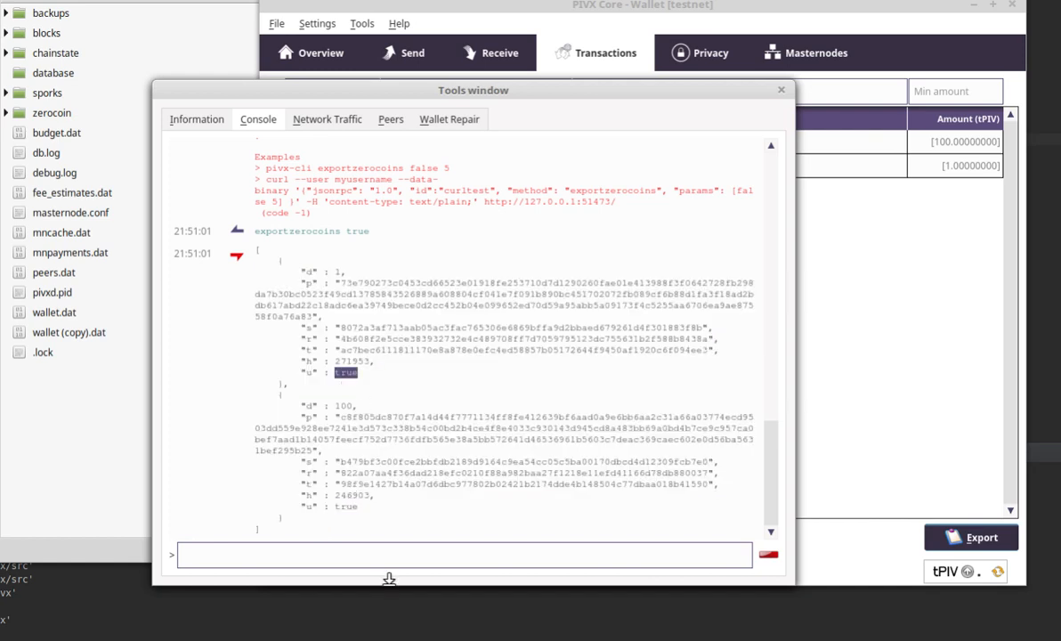
left_click(283, 258)
left_click_drag(283, 257, 329, 487)
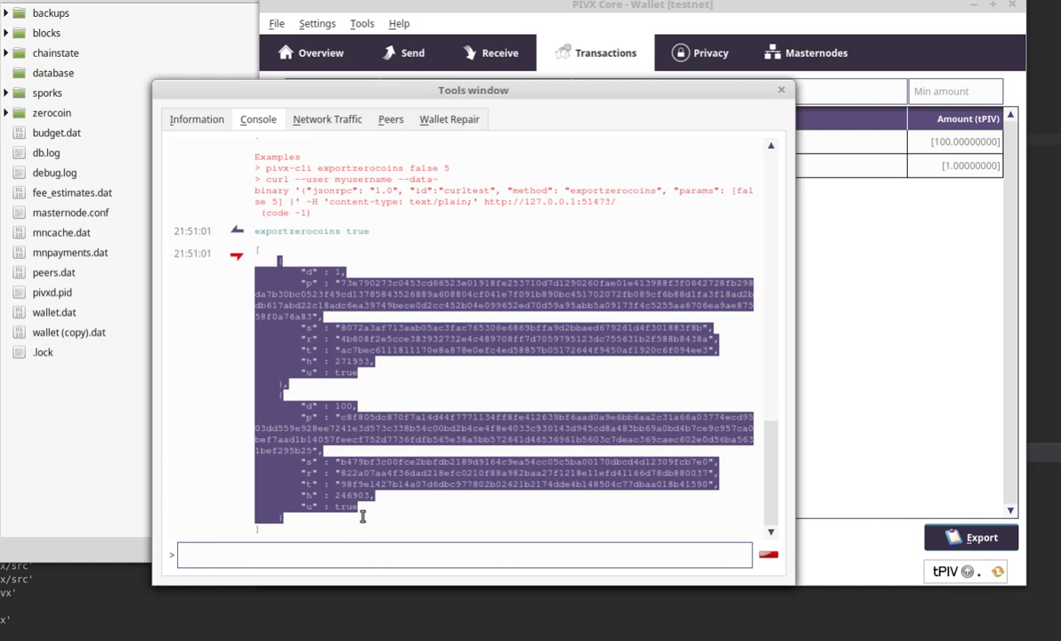
left_click(256, 278)
left_click_drag(280, 260, 304, 468)
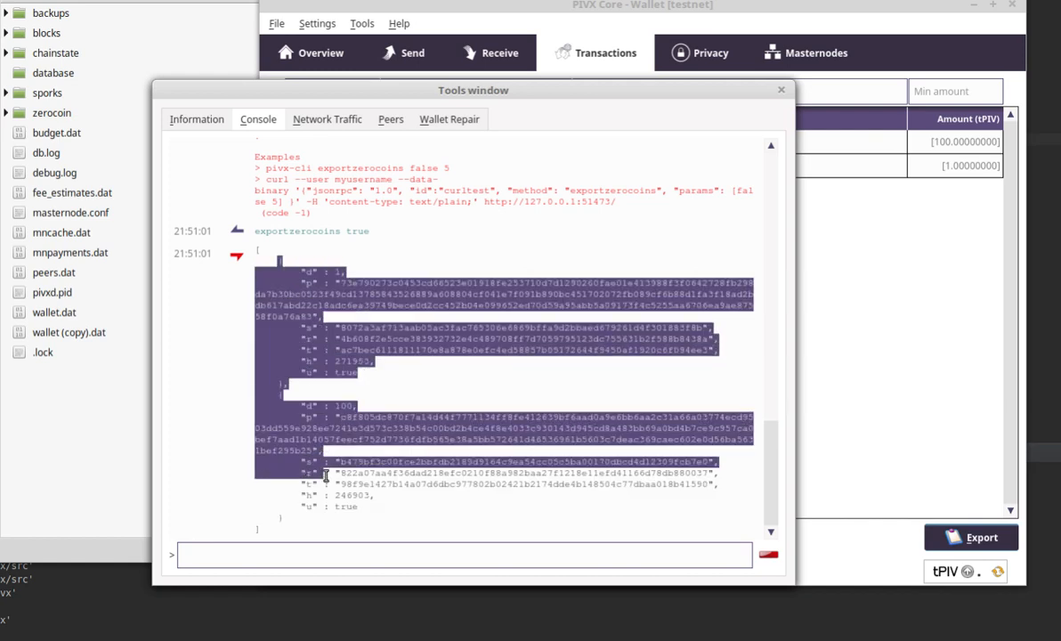
- Highlight the exportzerocoins true command and its exported output in the console
left_click_drag(240, 231, 345, 230)
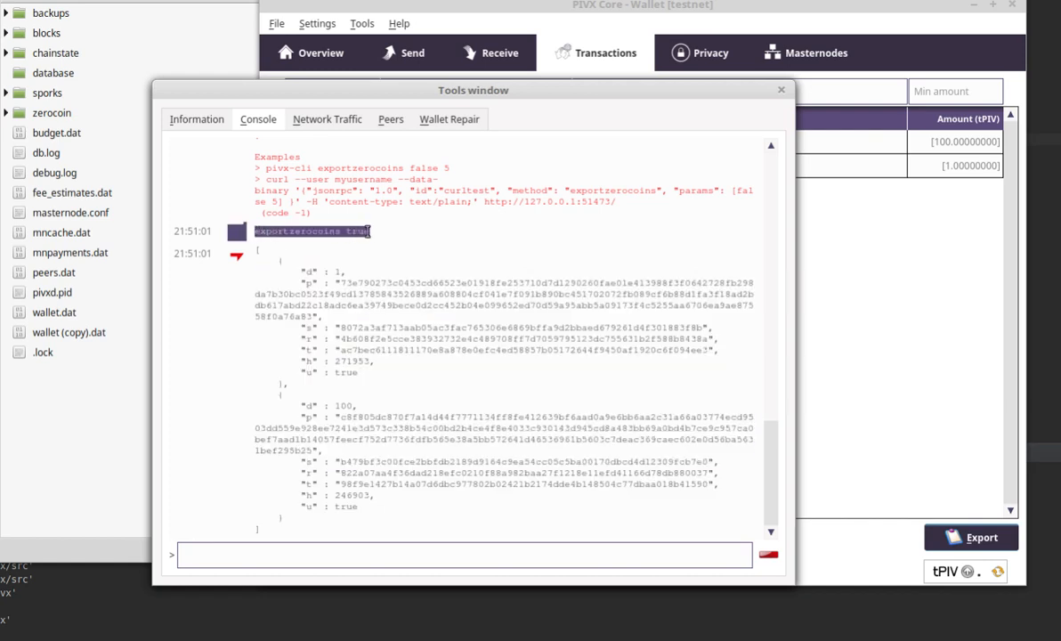
left_click(346, 230)
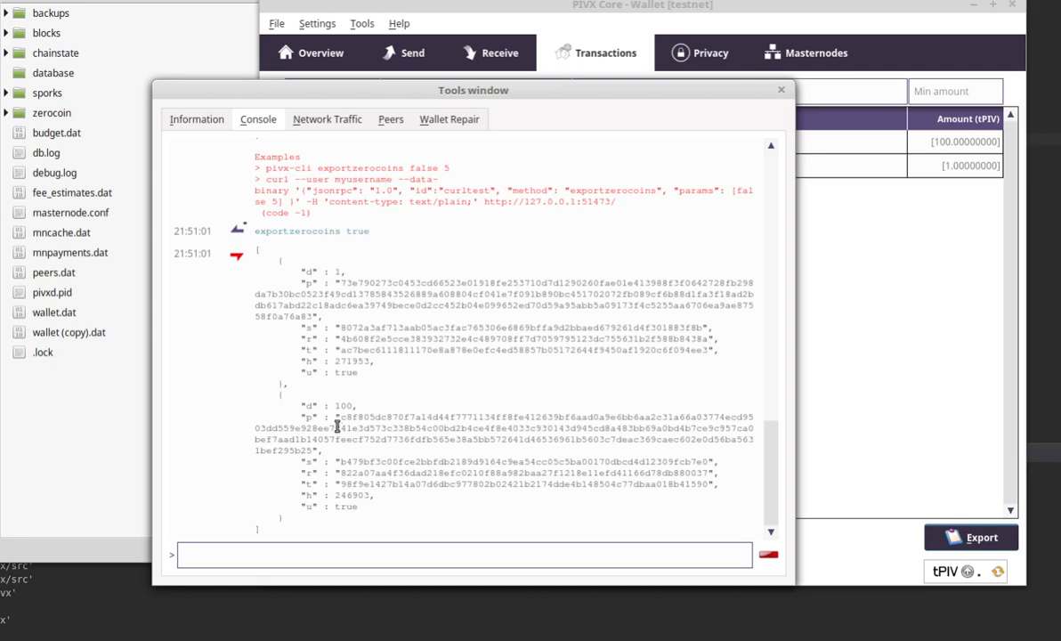
left_click_drag(238, 218, 369, 309)
left_click(369, 309)
left_click_drag(260, 230, 362, 394)
left_click(365, 415)
left_click_drag(235, 214, 310, 295)
left_click(397, 292)
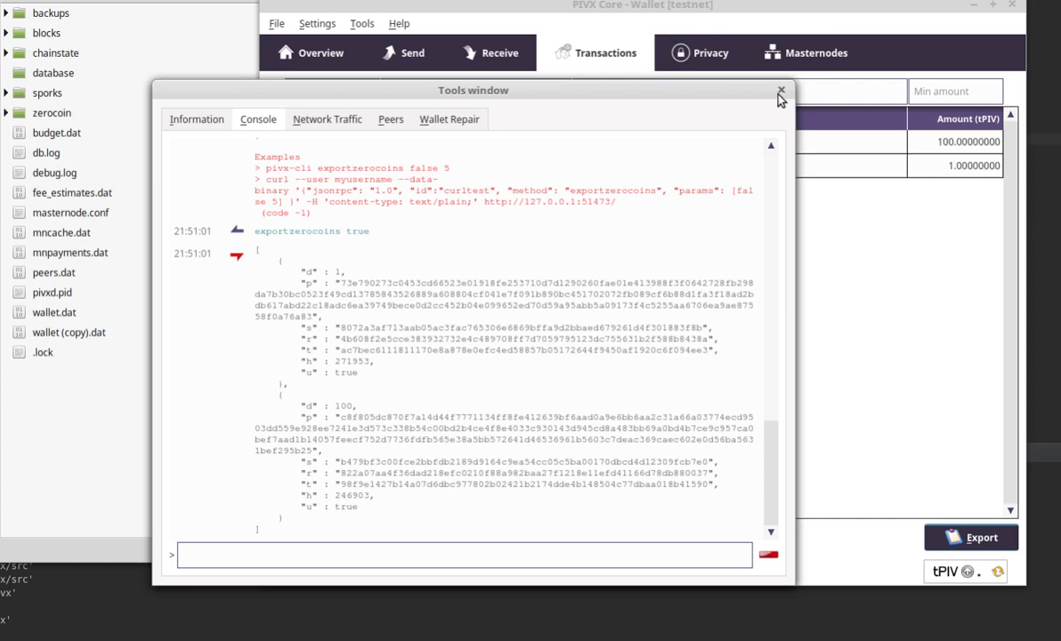
- Switch to the file manager, expand the backups folder and select wallet-autozpivbackup-4.dat
left_click(150, 2)
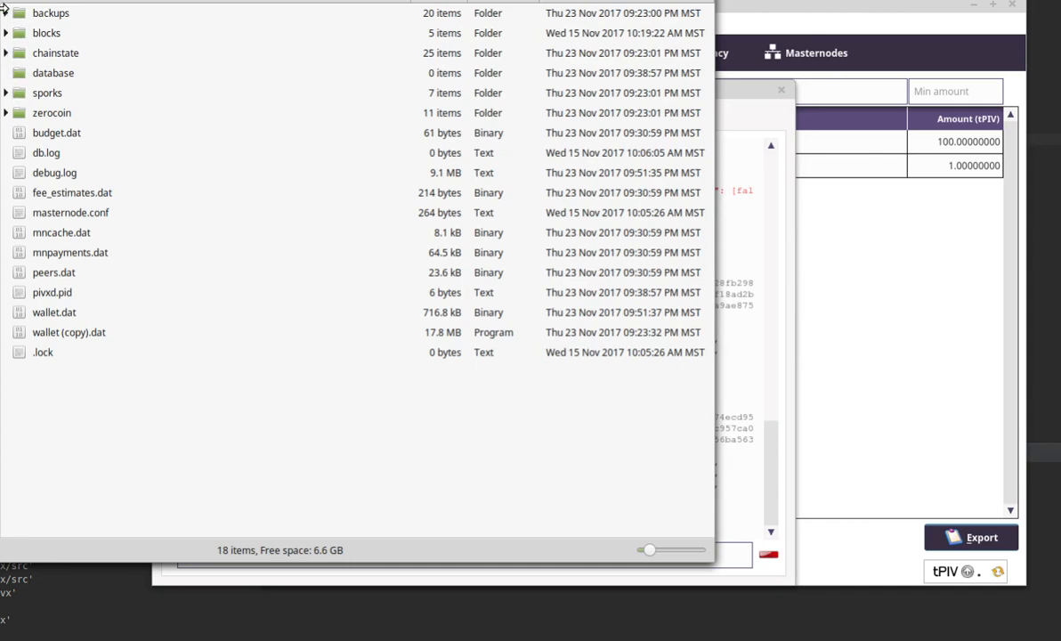
left_click(5, 14)
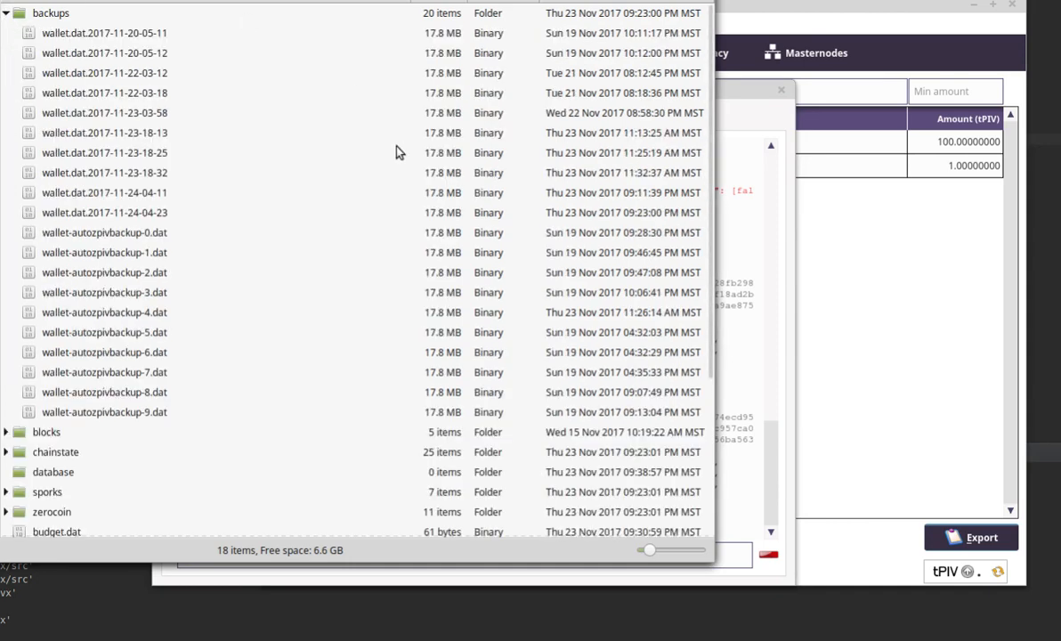
left_click(538, 310)
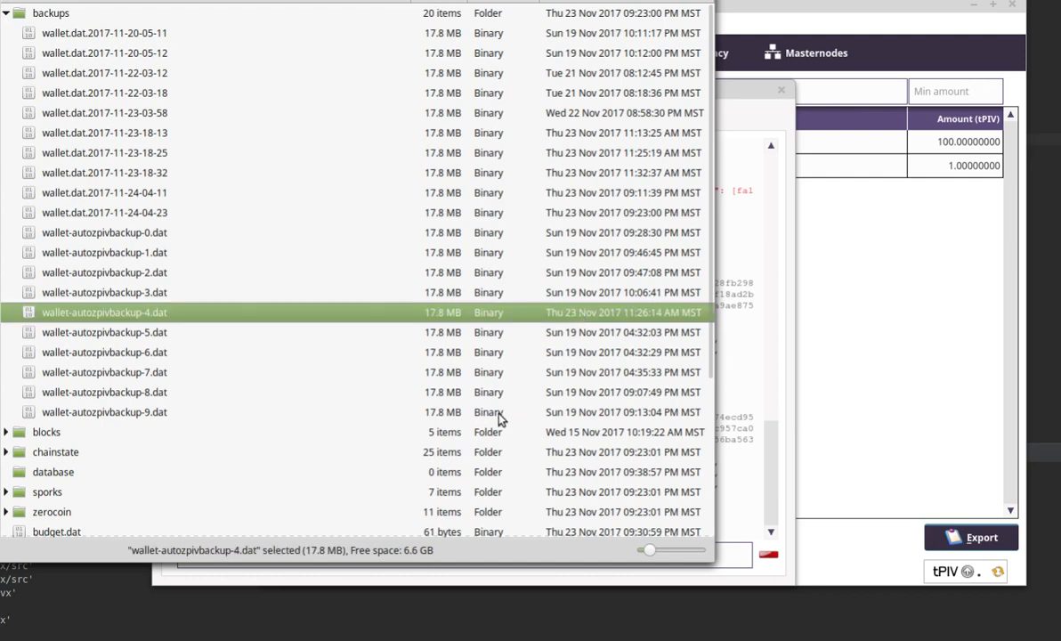
right_click(184, 318)
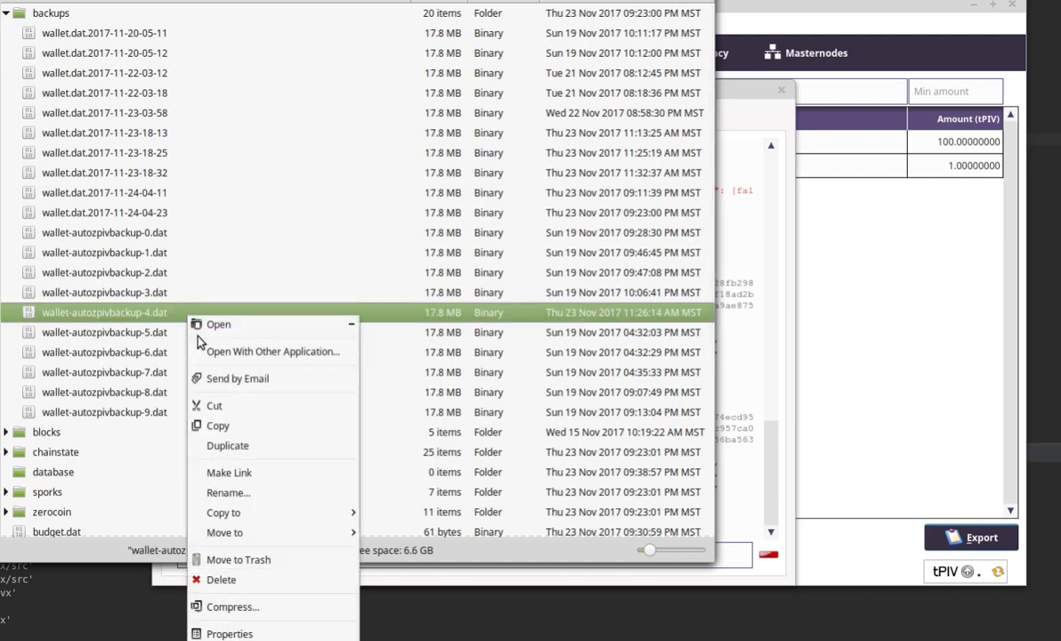
- Close the Tools window and shut down the PIVX wallet
left_click(763, 93)
left_click(737, 103)
left_click(782, 90)
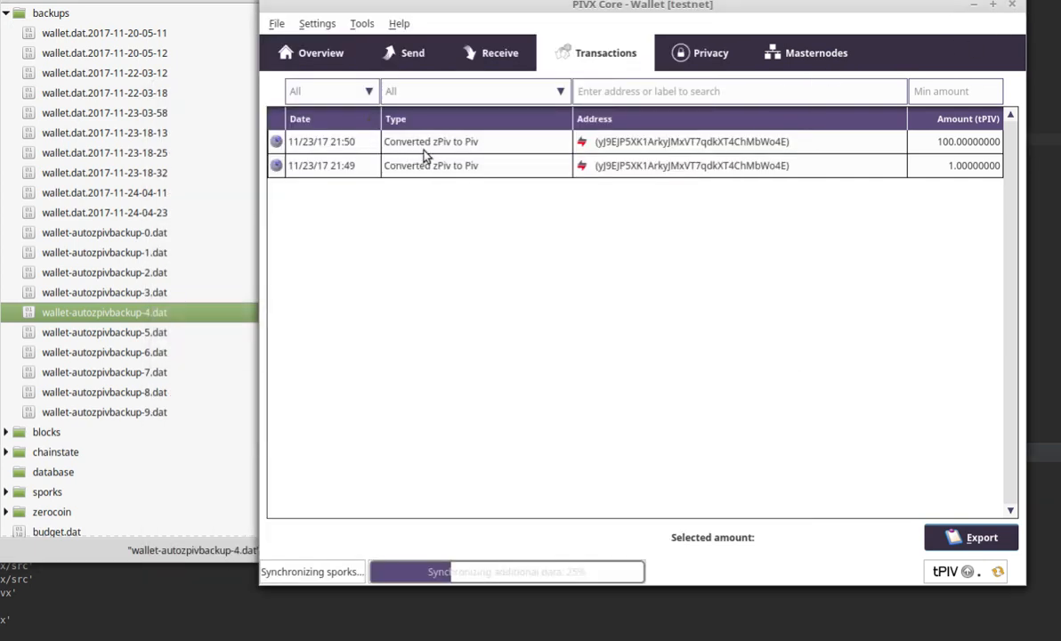
left_click(1013, 5)
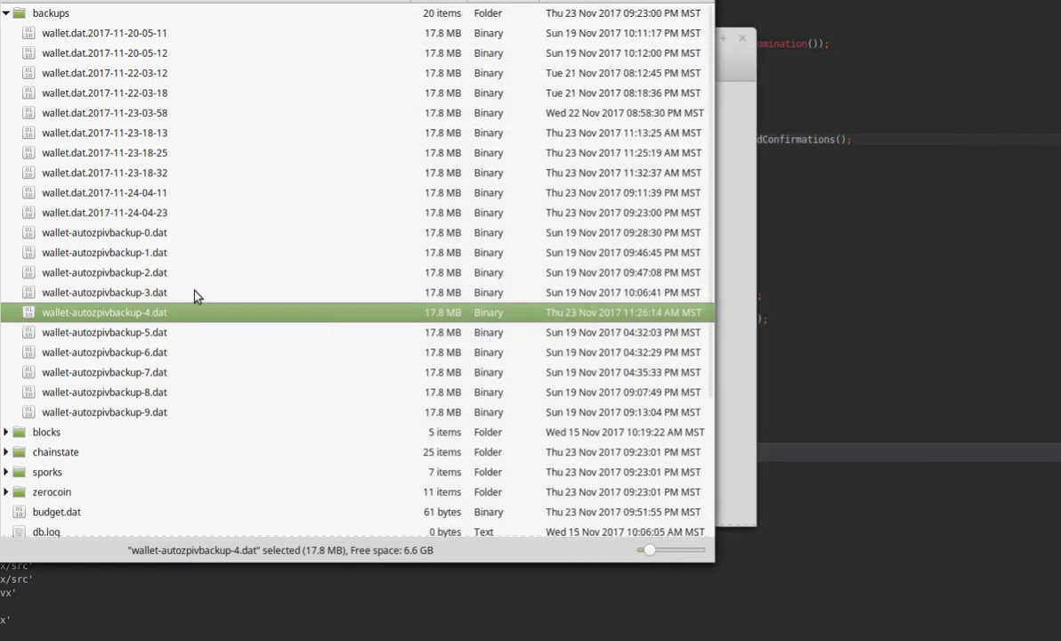
- Copy the wallet-autozpivbackup-4.dat backup, and rename the current wallet.dat in the data folder as wallet_.dat
right_click(134, 319)
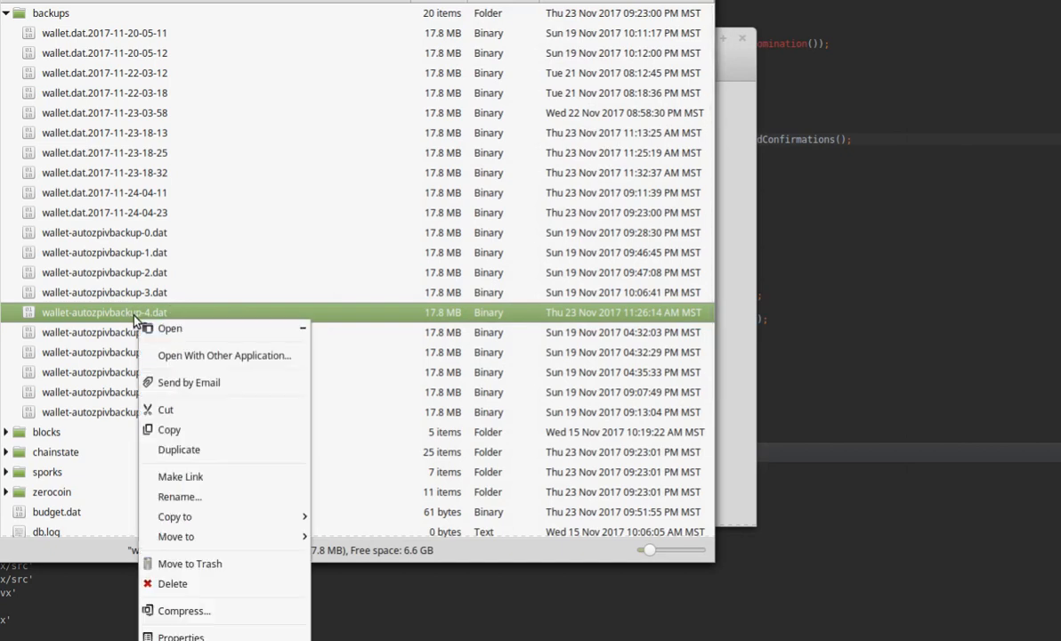
left_click(183, 431)
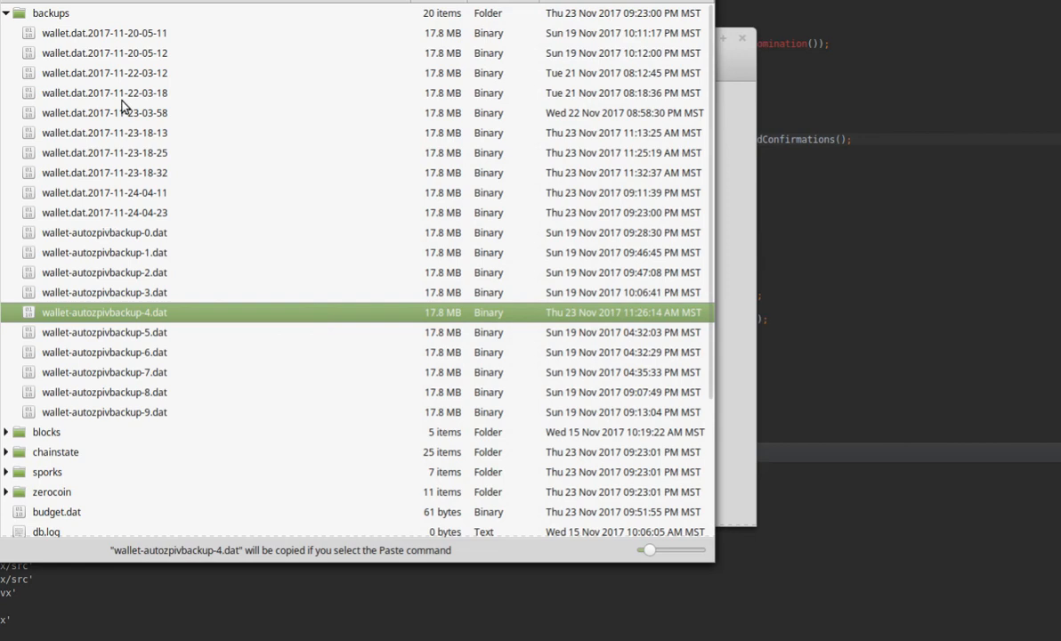
scroll(252, 319, "down", 3)
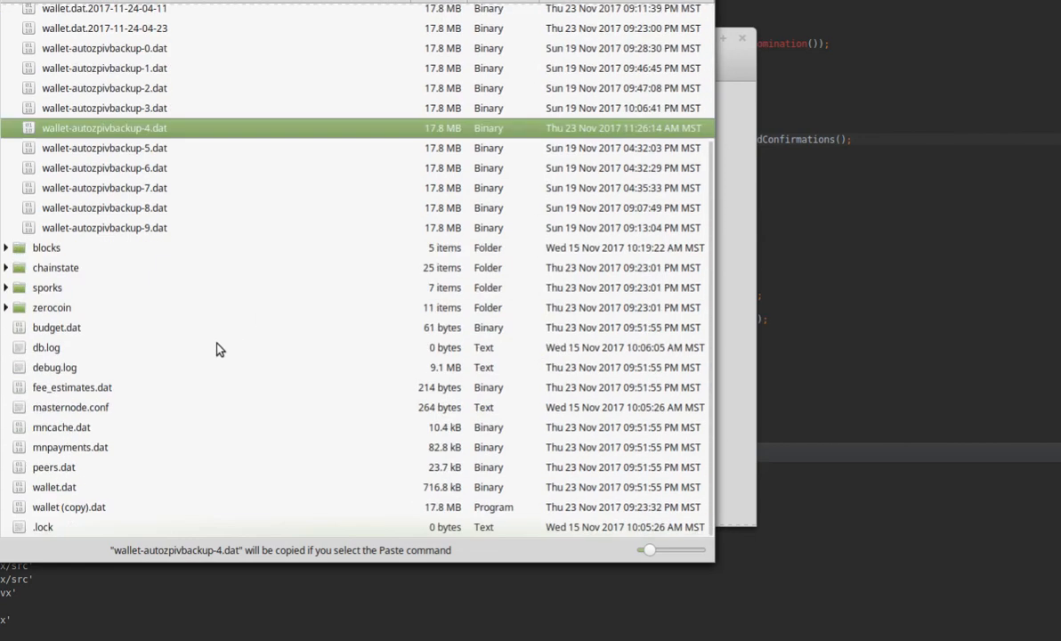
left_click(67, 488)
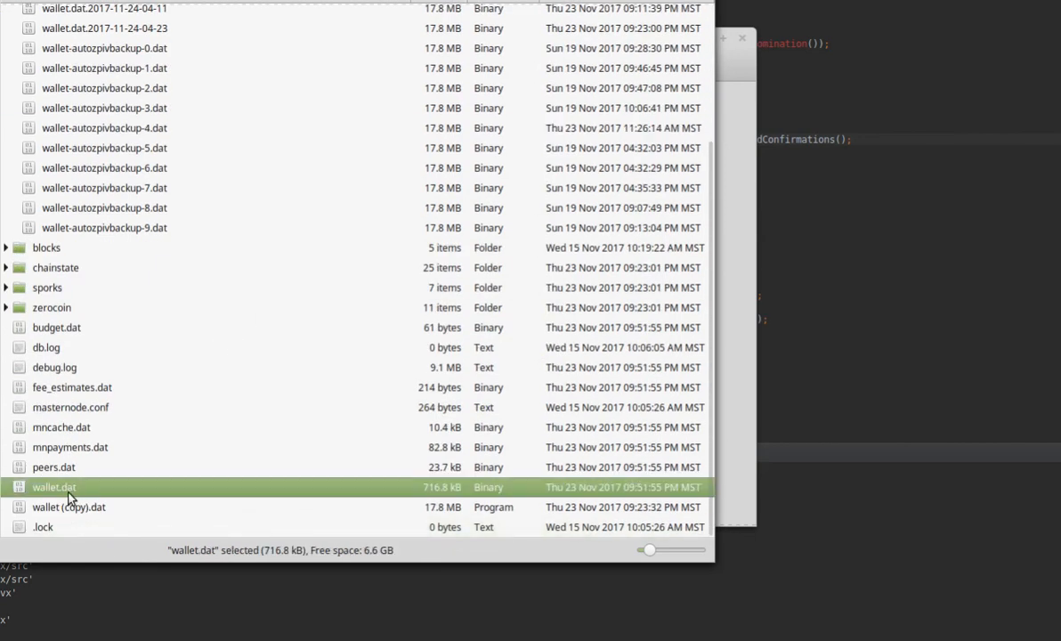
right_click(71, 489)
left_click(113, 331)
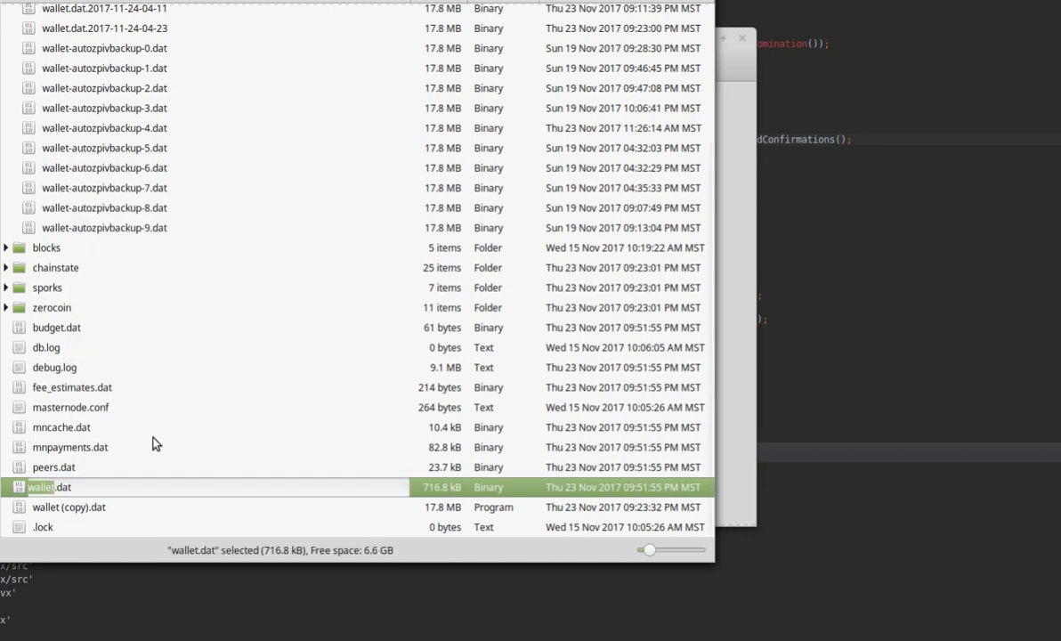
key("Right")
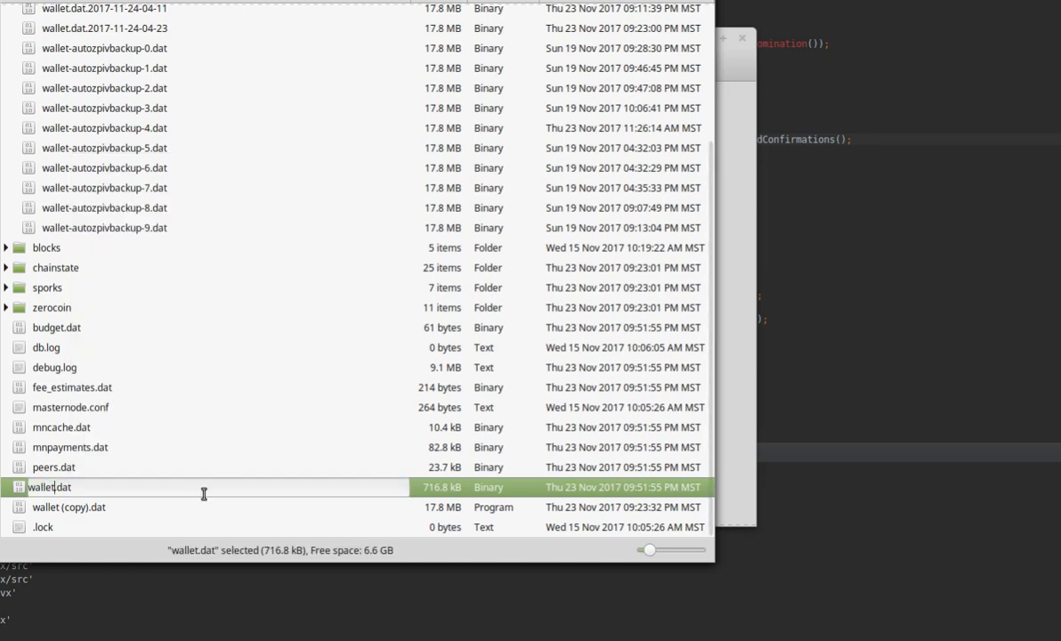
type("_")
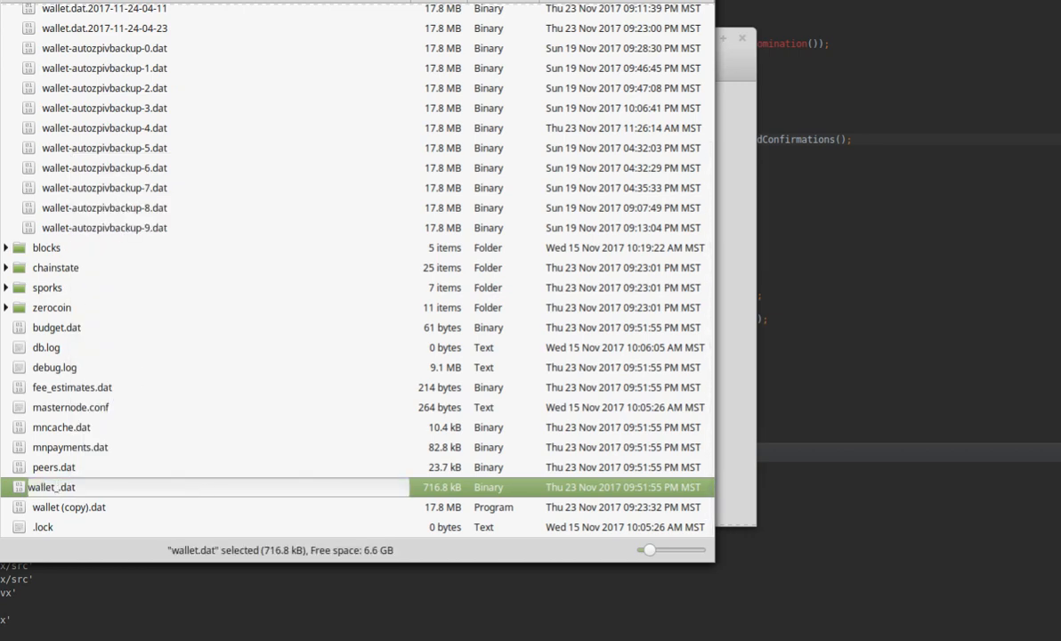
key("Return")
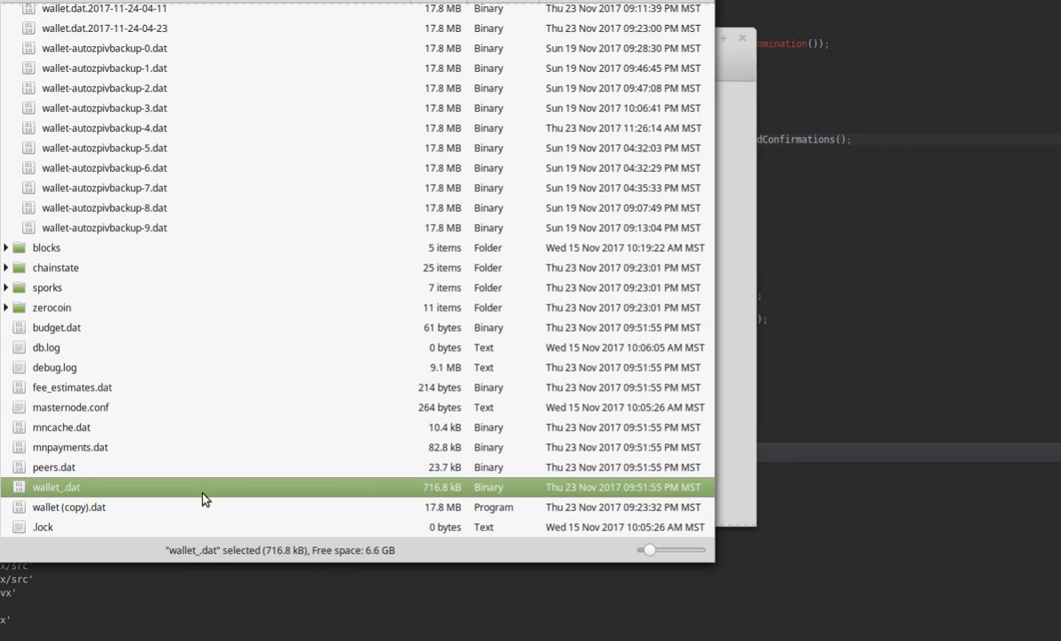
- Paste the copied wallet-autozpivbackup-4.dat into the main data folder
left_click(205, 469)
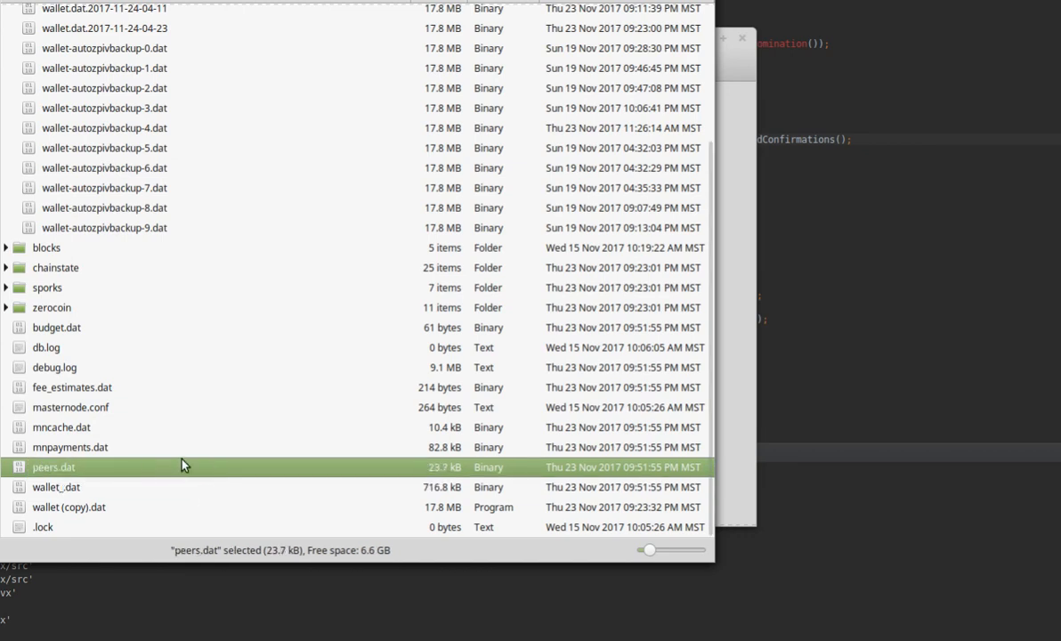
key("ctrl+v")
scroll(173, 489, "down", 1)
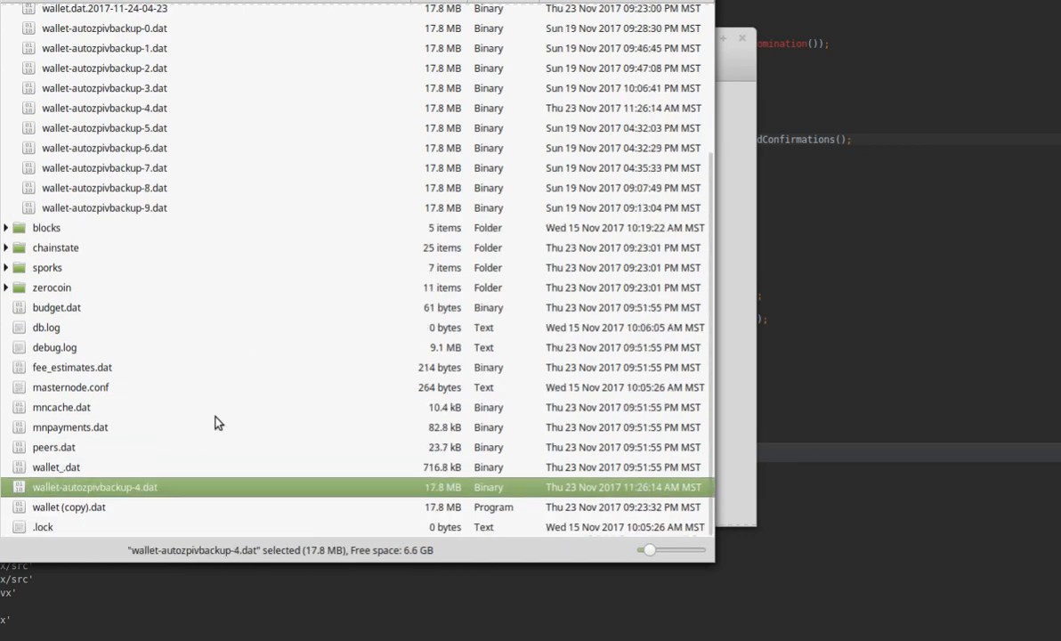
- Rename the pasted wallet-autozpivbackup-4.dat as wallet.dat
right_click(141, 487)
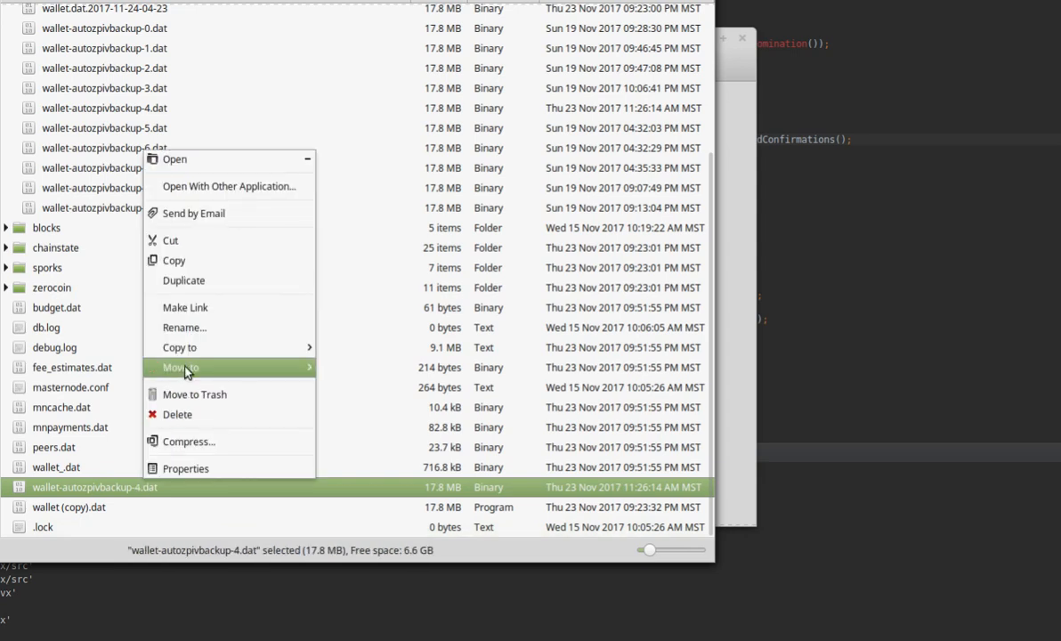
left_click(199, 332)
key("Right")
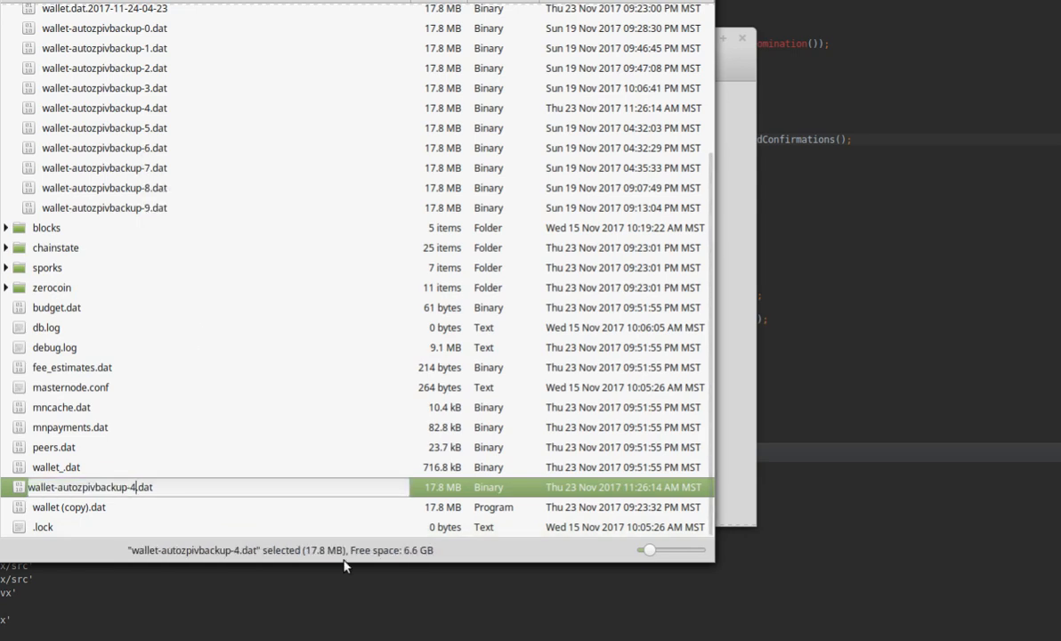
key("BackSpace")
key("BackSpace")
key("BackSpace")
key("BackSpace")
key("BackSpace")
key("BackSpace")
key("BackSpace")
key("BackSpace")
key("BackSpace")
key("BackSpace")
key("BackSpace")
key("BackSpace")
key("BackSpace")
key("BackSpace")
key("BackSpace")
key("BackSpace")
key("BackSpace")
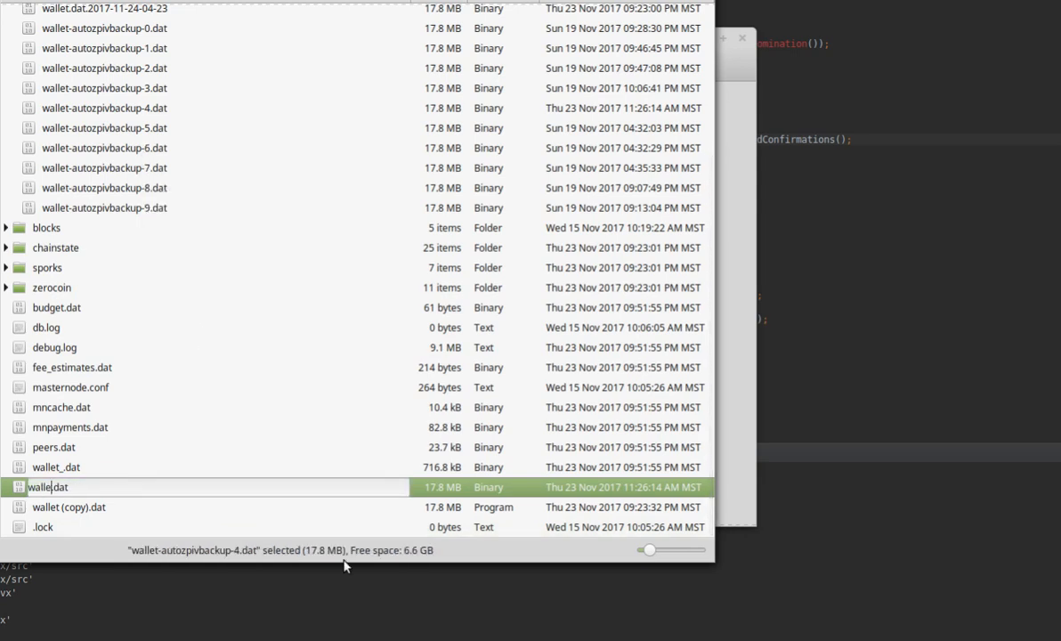
key("Return")
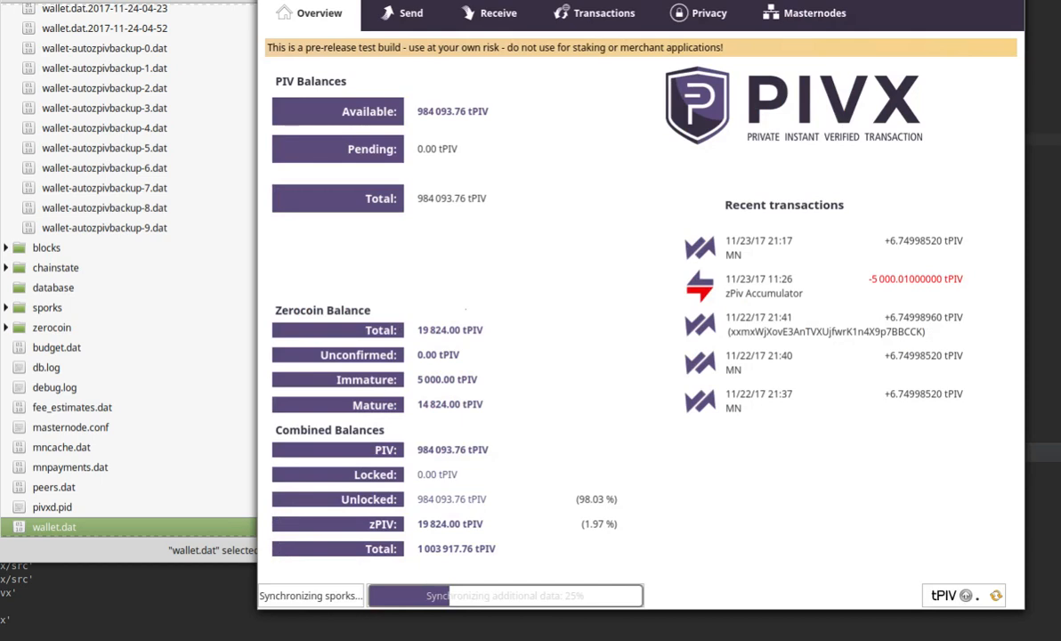
- Show the wallet's Privacy page, reset and rescan the zerocoins, and highlight the mint update result
left_click(711, 15)
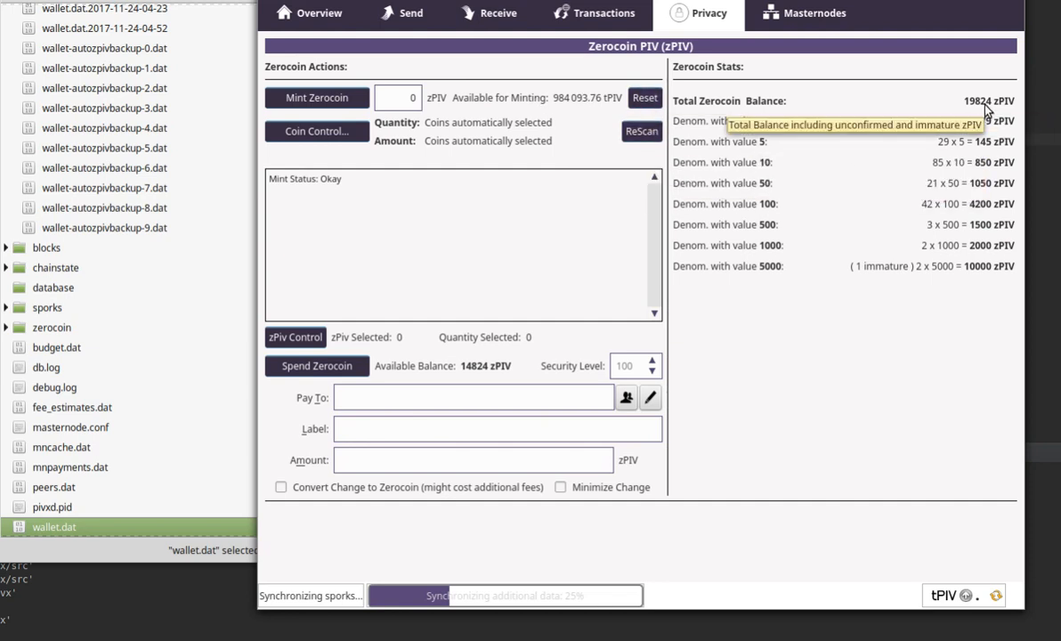
left_click(644, 99)
left_click(641, 131)
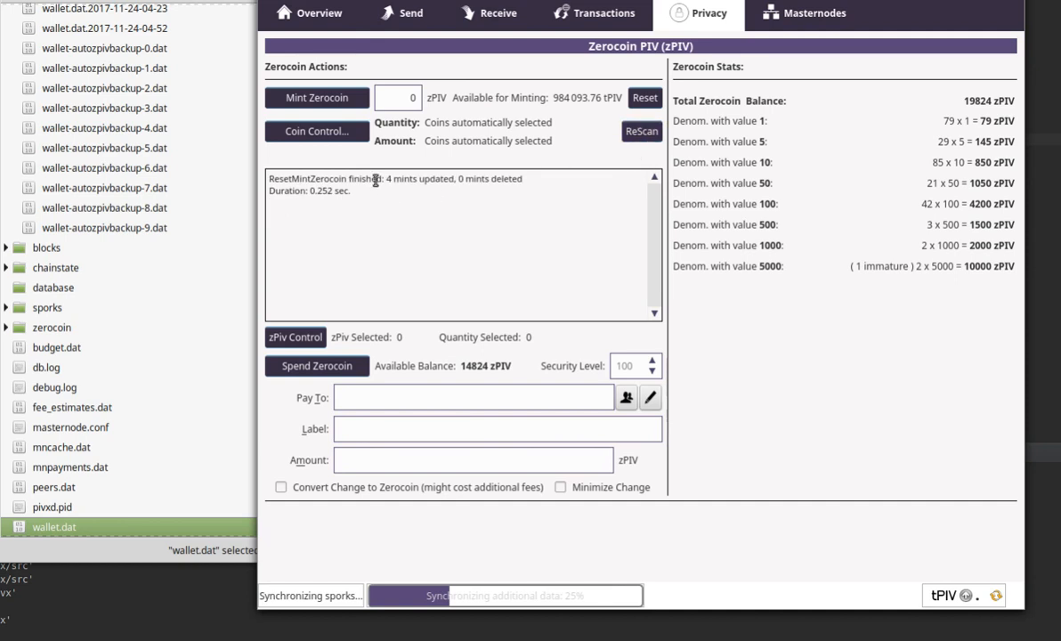
left_click_drag(416, 179, 522, 179)
left_click(469, 226)
- Reset the spent zerocoins and rescan the mints a second time
left_click(644, 98)
left_click(641, 131)
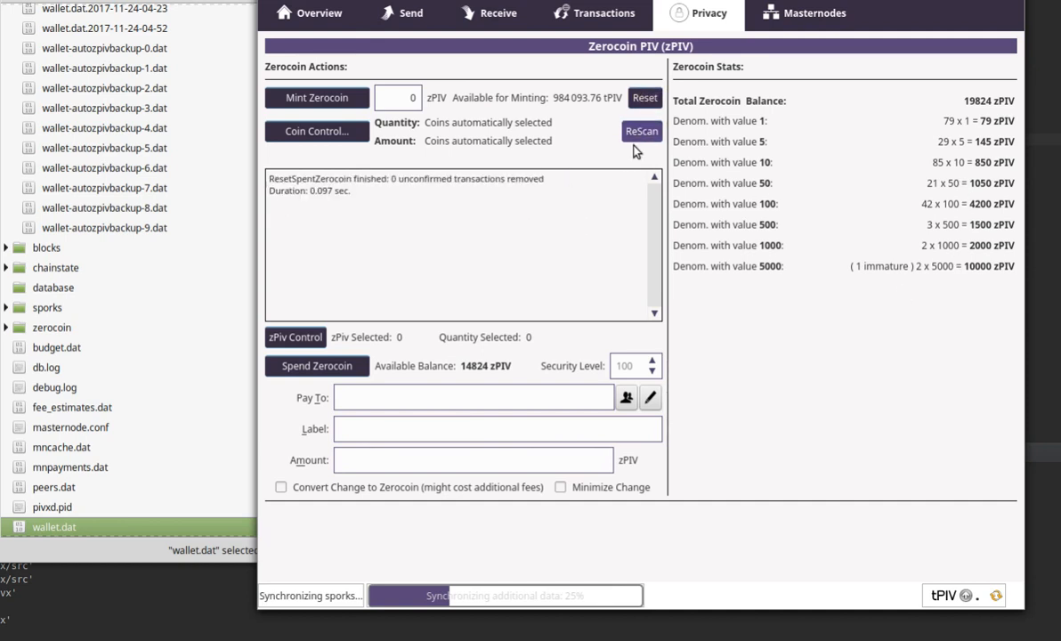
left_click(639, 133)
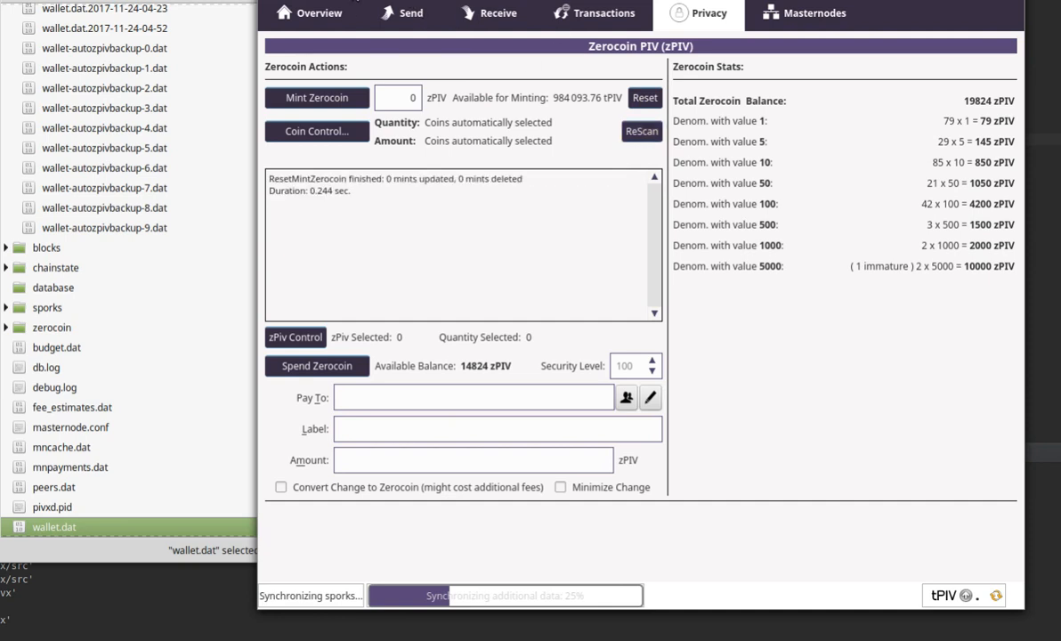
- Open the debug console and run getarchivedzerocoin to list the archived coins of the restored wallet
left_click(348, 1)
left_click(347, 26)
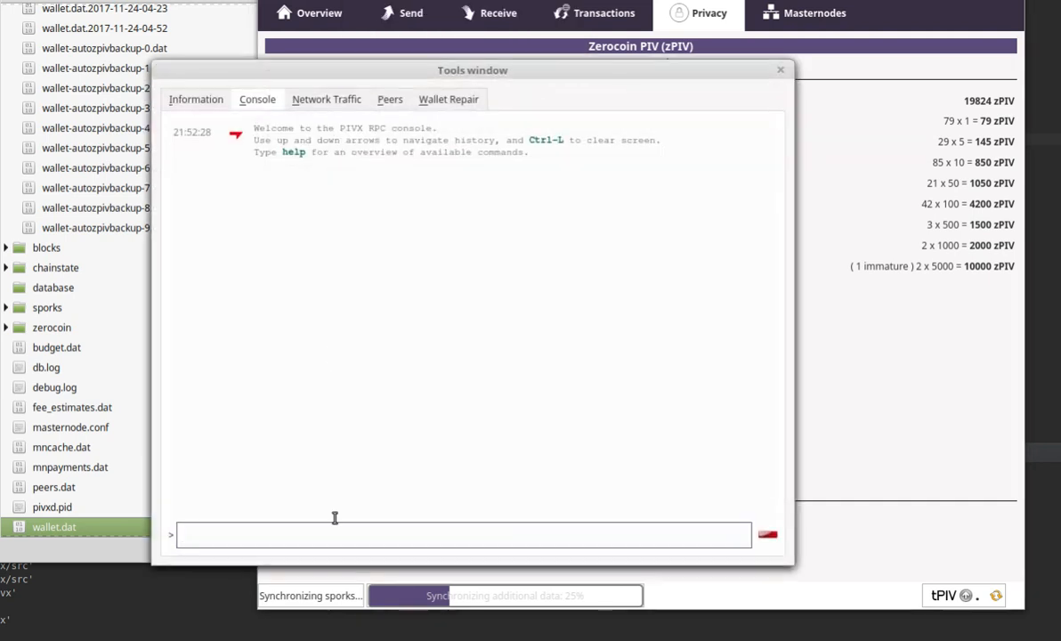
type("getarc")
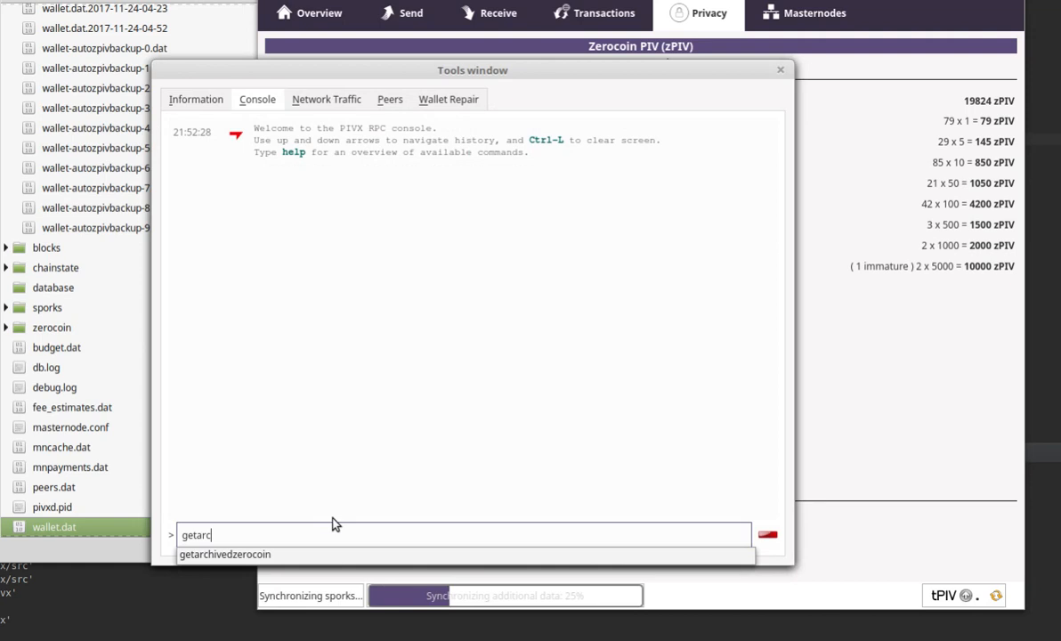
key("Down")
key("Return")
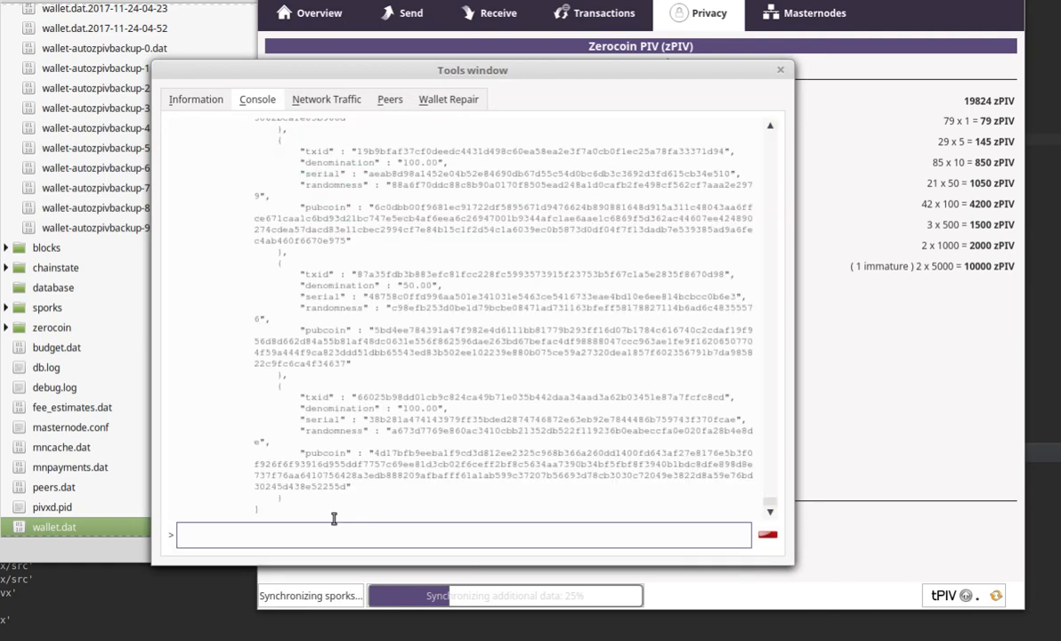
- Run reconsiderzerocoins in the console to recover valid archived coins
type("co")
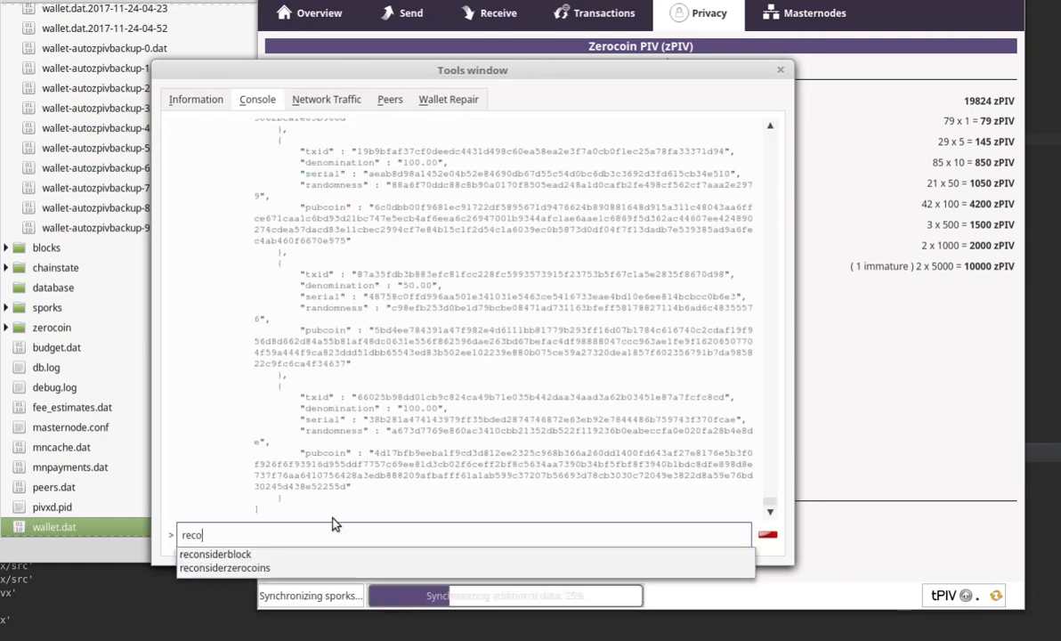
key("Down")
key("Down")
key("Return")
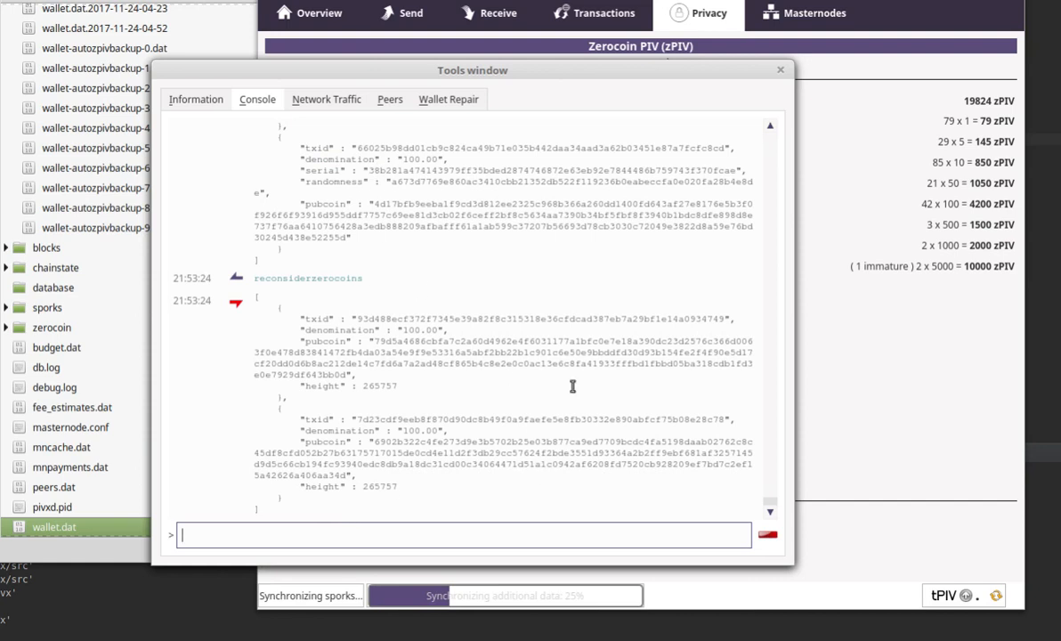
- Close the Tools window, check the restored wallet.dat in the file manager, and return to the Privacy page
left_click(780, 71)
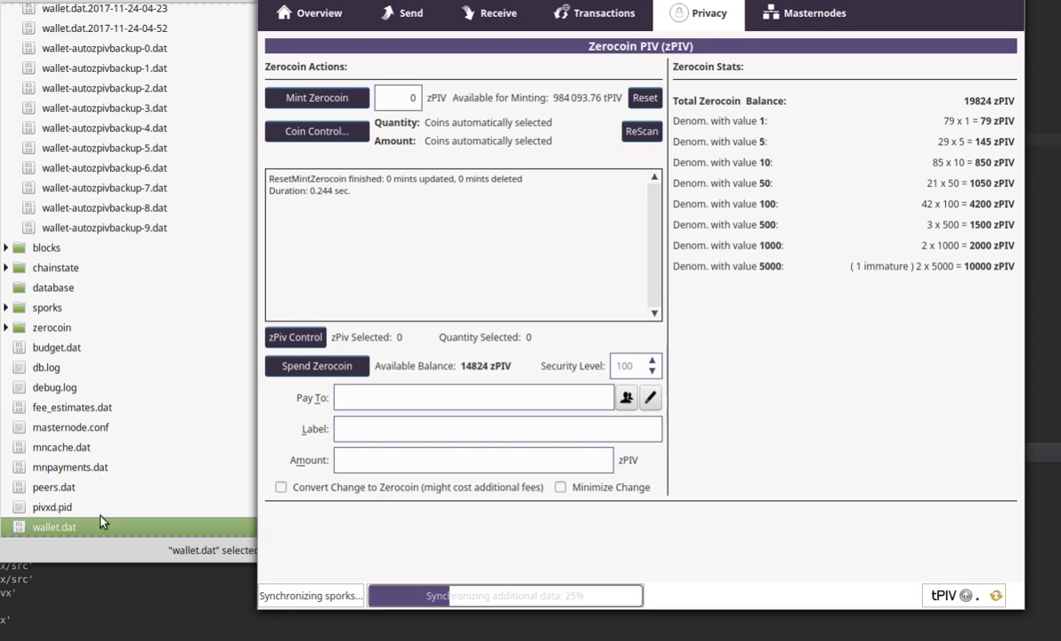
left_click(82, 495)
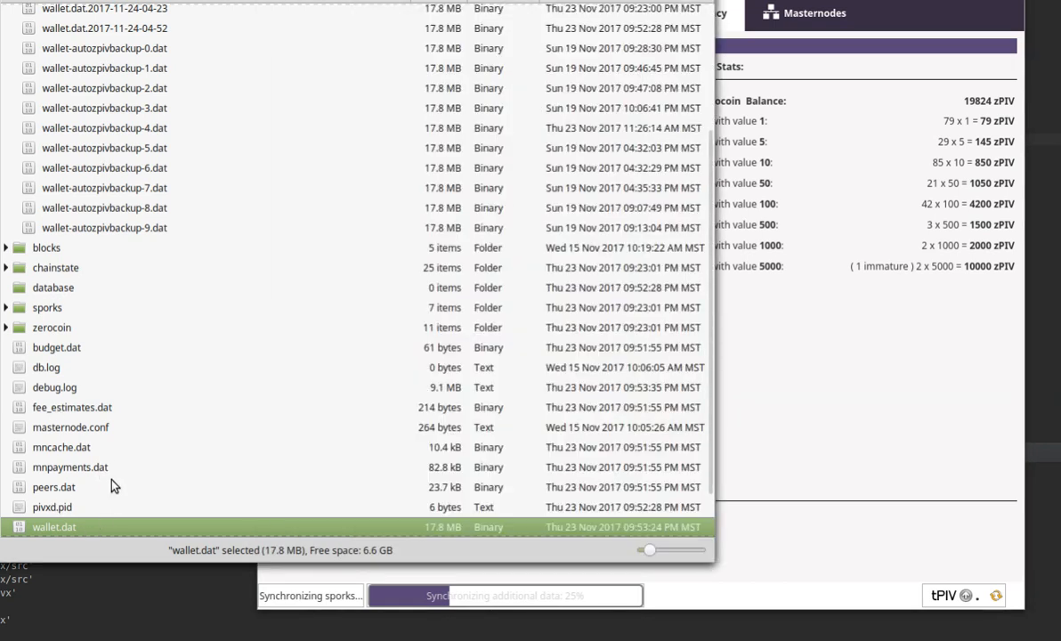
left_click(782, 449)
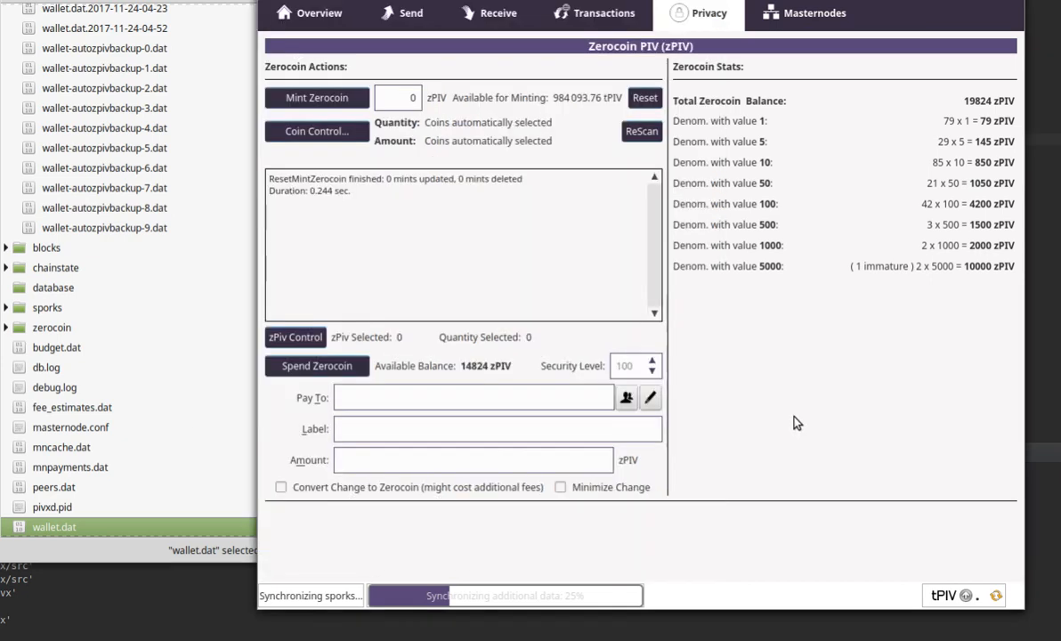